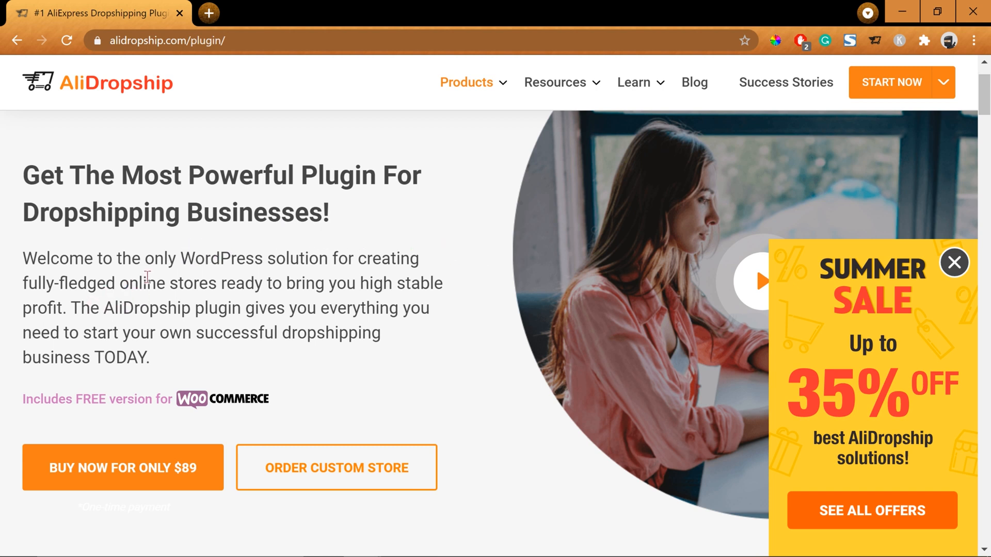
# Start the purchase of the AliDropship plugin offered for $89 and go to its secured checkout
pyautogui.scroll(-3, 372, 379)
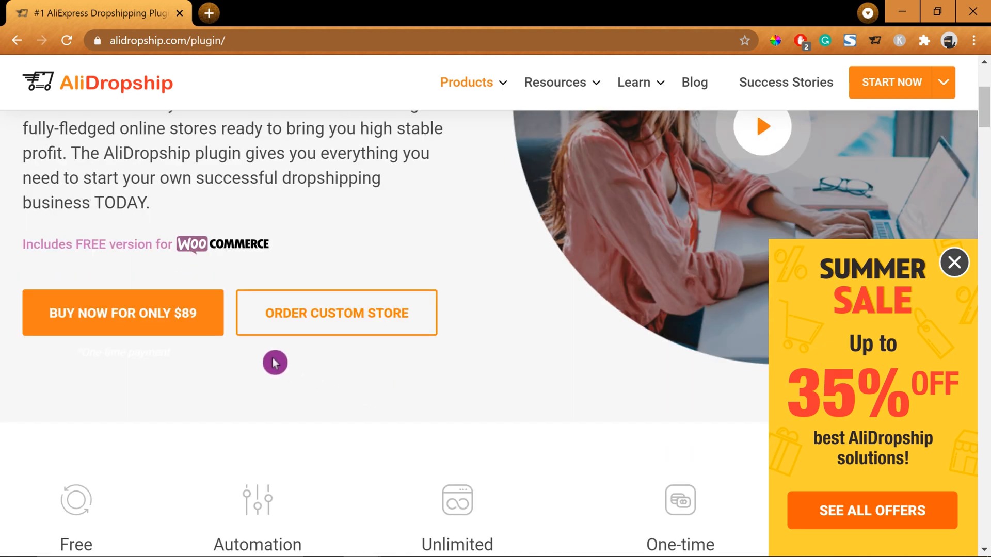
pyautogui.click(160, 324)
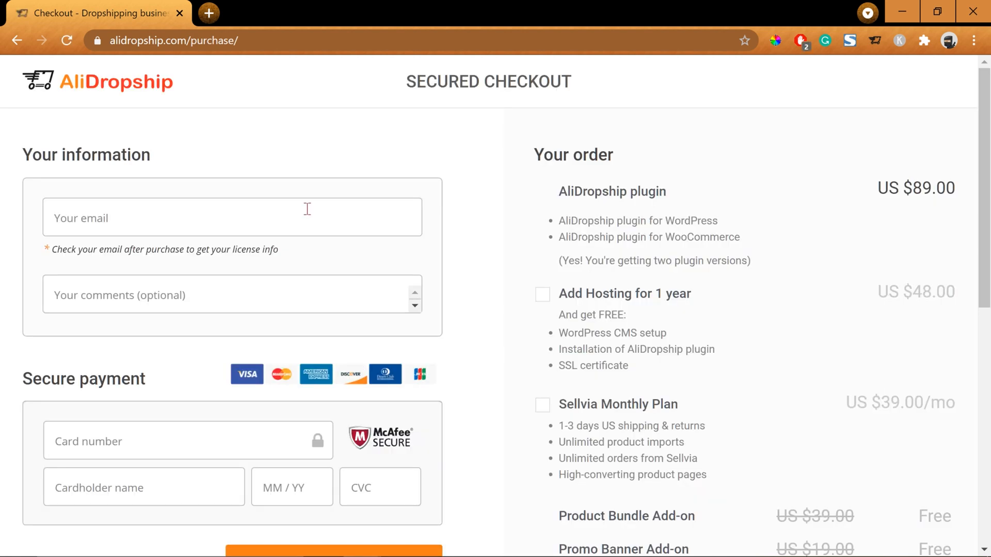
pyautogui.click(543, 297)
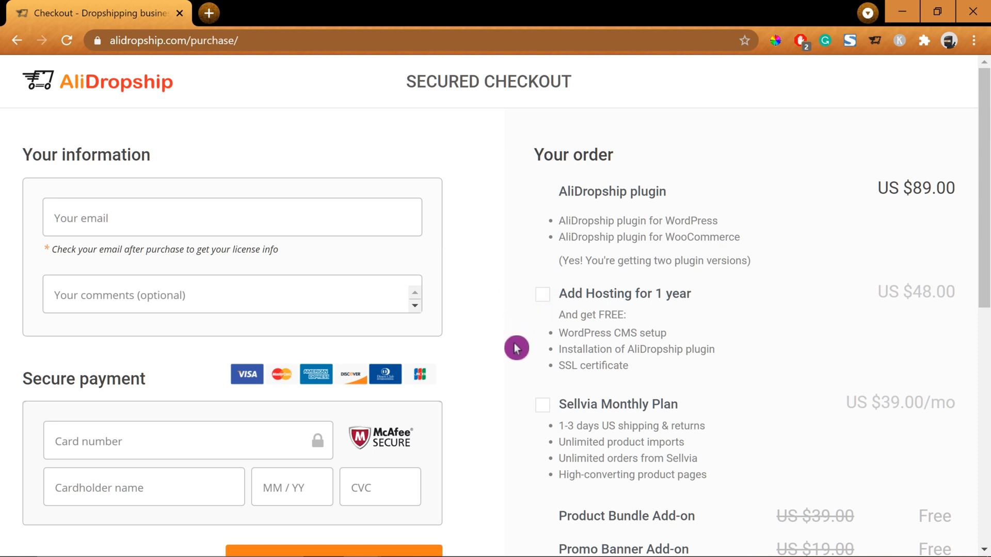
# Redeem the coupon code HOT35 on the AliDropship plugin order
pyautogui.scroll(-2, 513, 361)
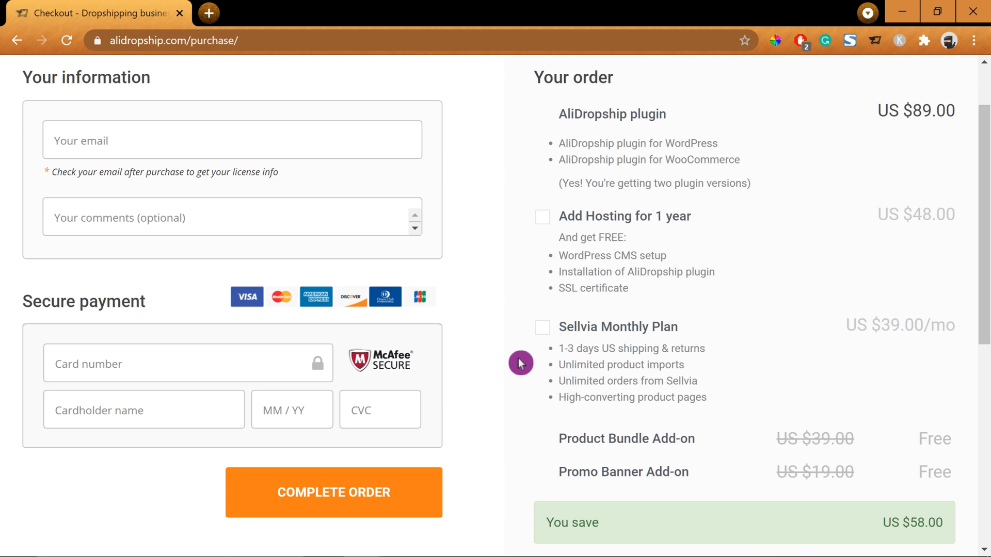
pyautogui.scroll(-2, 521, 364)
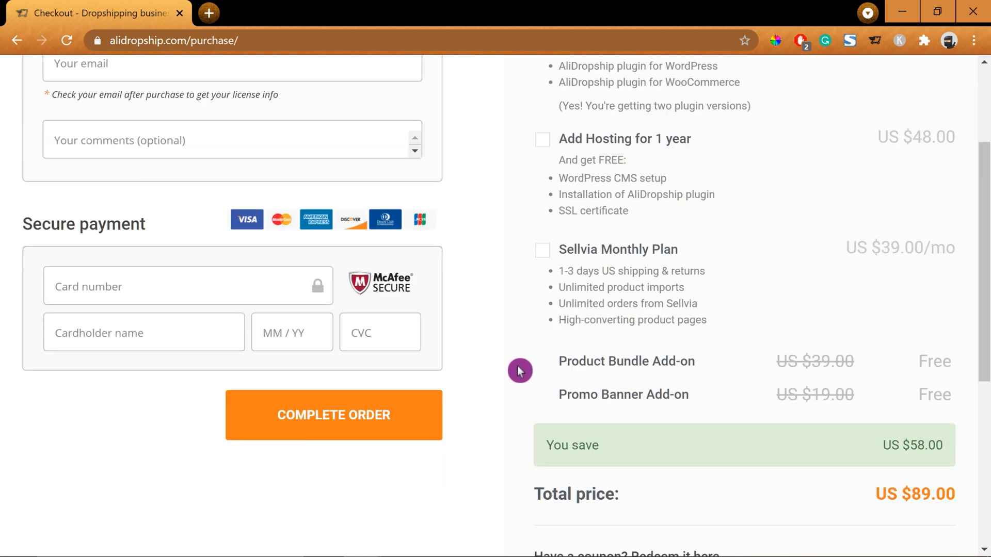
pyautogui.scroll(-3, 496, 359)
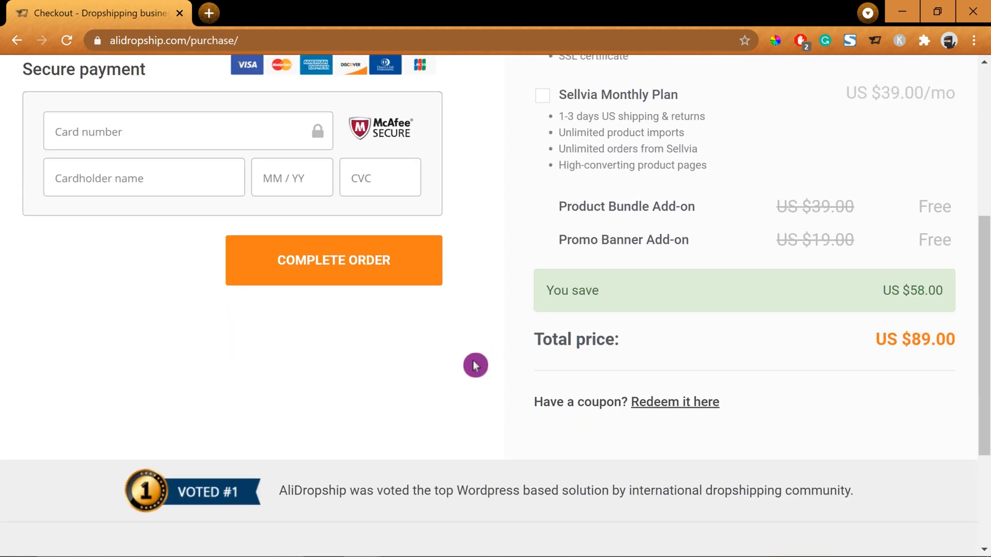
pyautogui.scroll(-2, 488, 346)
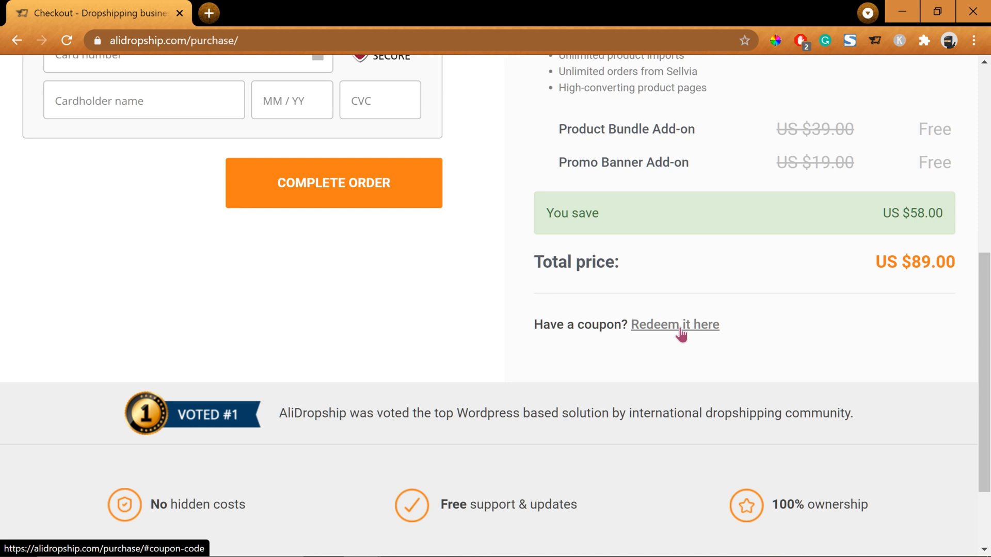
pyautogui.scroll(-2, 680, 335)
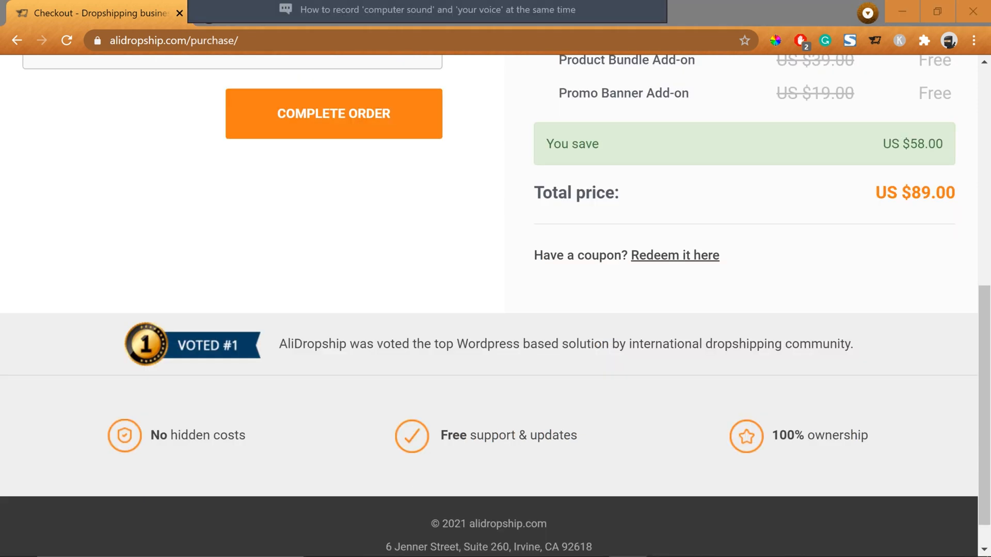
pyautogui.click(679, 256)
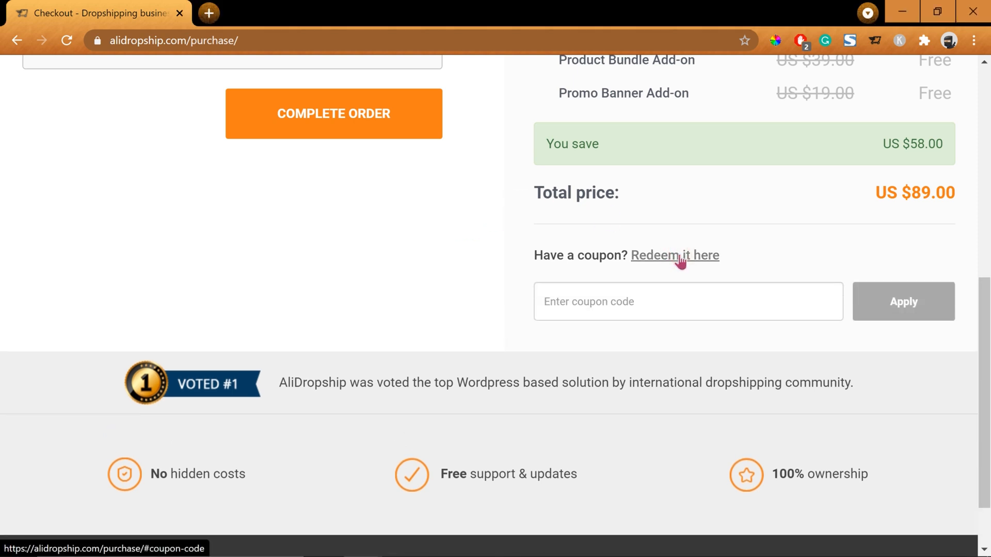
pyautogui.click(613, 303)
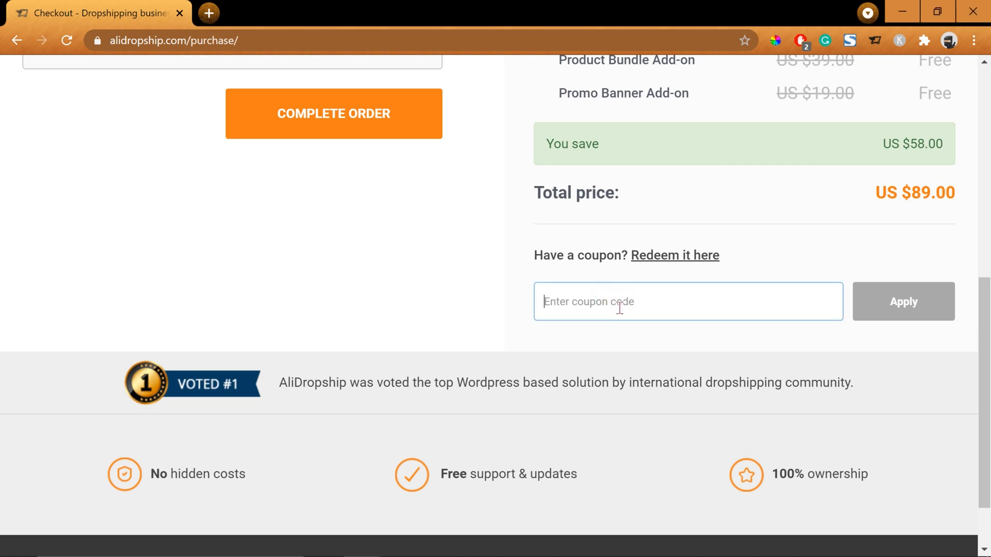
pyautogui.write('HOT35')
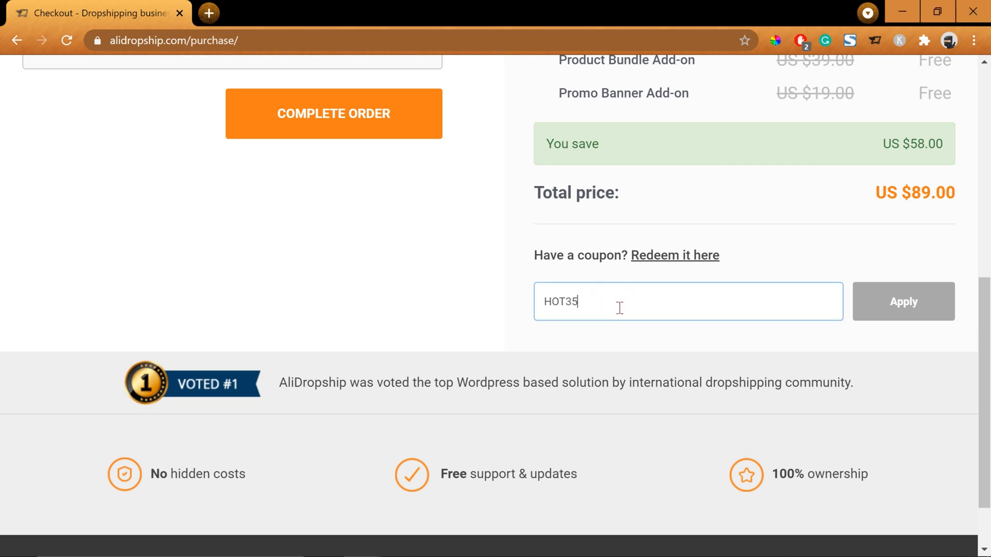
pyautogui.click(911, 304)
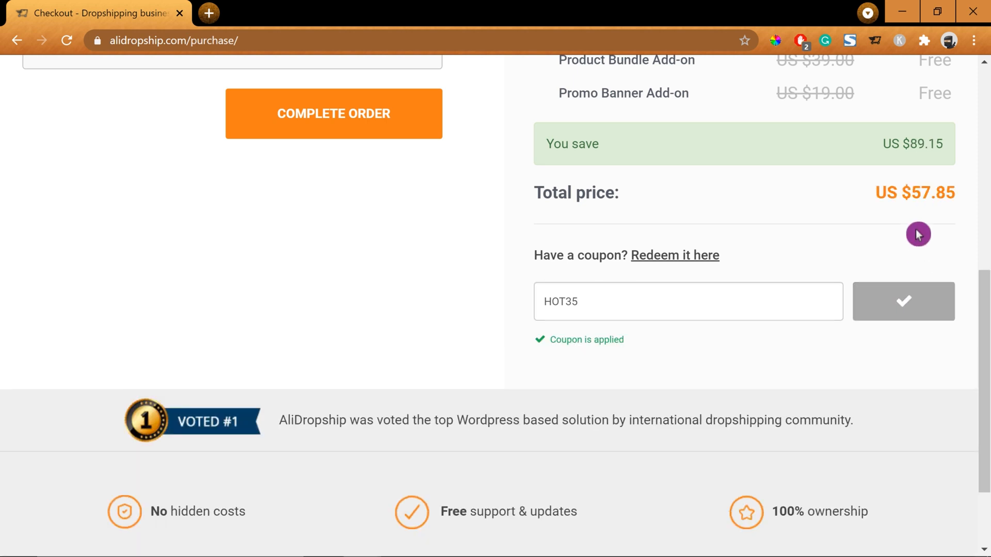
# Highlight the amount of the order's total price and complete the order
pyautogui.moveTo(912, 193); pyautogui.dragTo(951, 195)
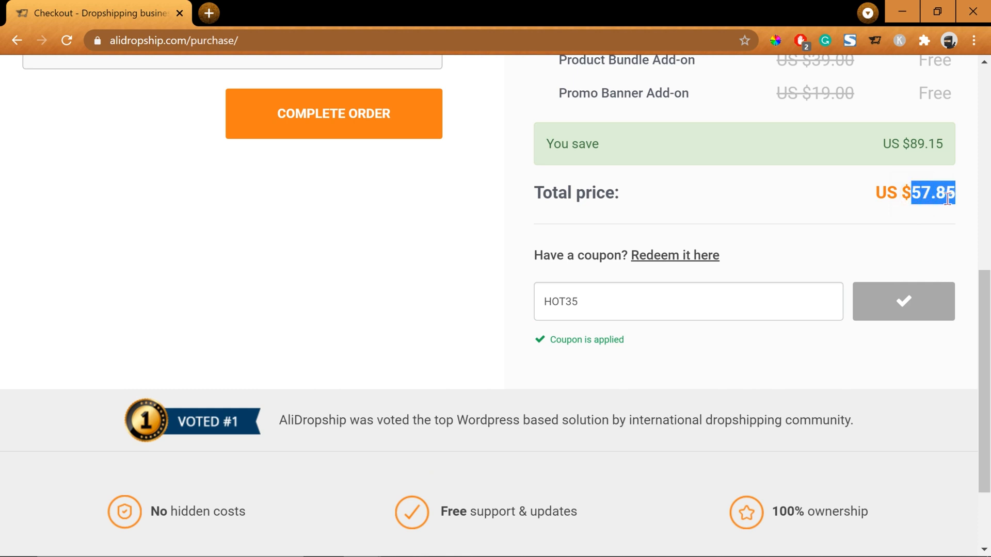
pyautogui.click(321, 116)
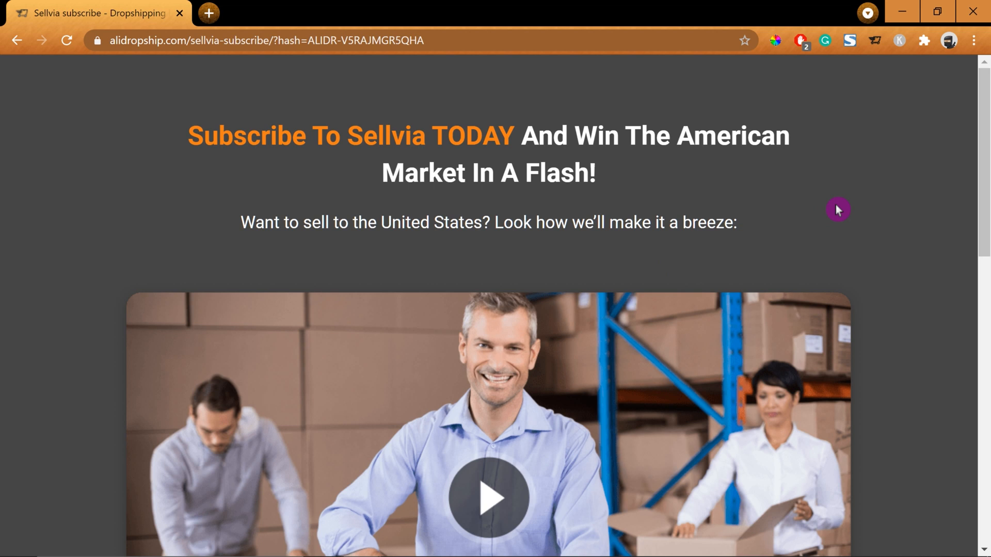
# Review the Sellvia subscription offer and skip it without adding it to the order
pyautogui.scroll(-1, 838, 210)
pyautogui.scroll(1, 840, 211)
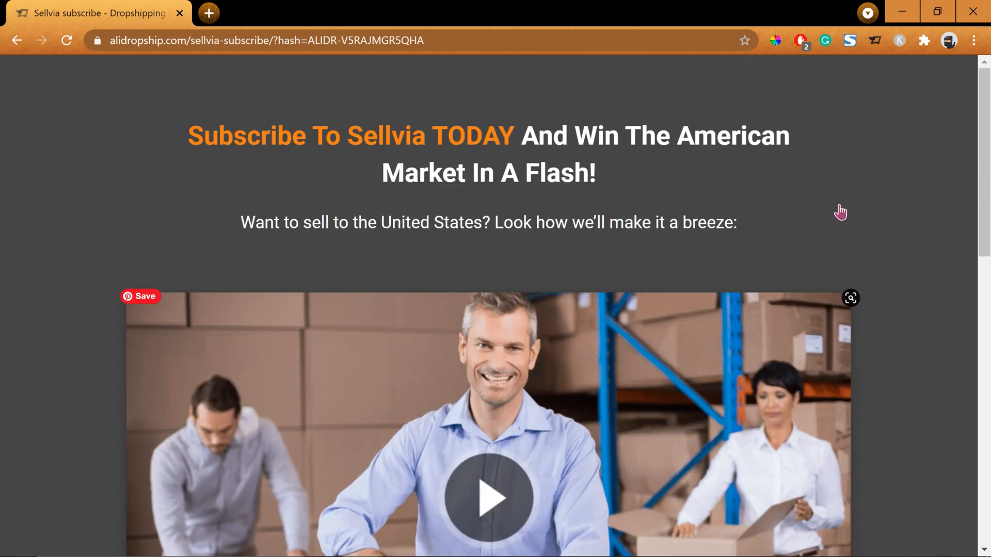
pyautogui.scroll(-10, 840, 210)
pyautogui.scroll(-1, 882, 241)
pyautogui.scroll(-1, 882, 241)
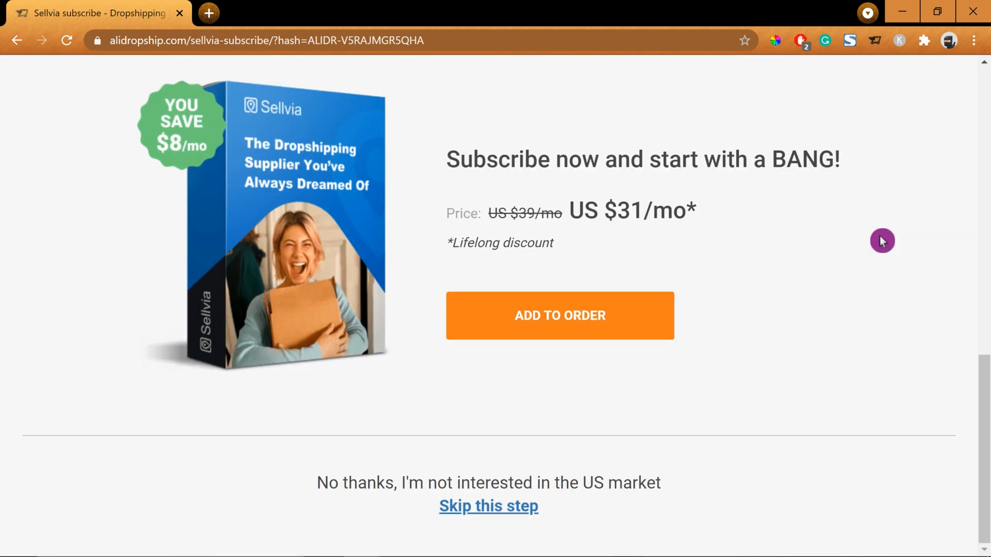
pyautogui.click(503, 516)
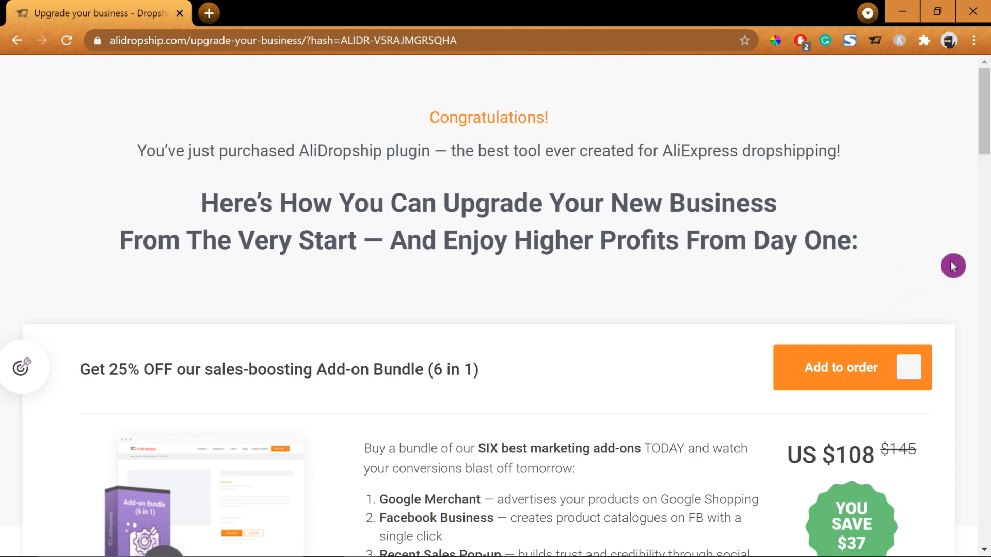
# Look through the business upgrade offers down to the order total and skip them all
pyautogui.scroll(-1, 952, 265)
pyautogui.scroll(-1, 969, 291)
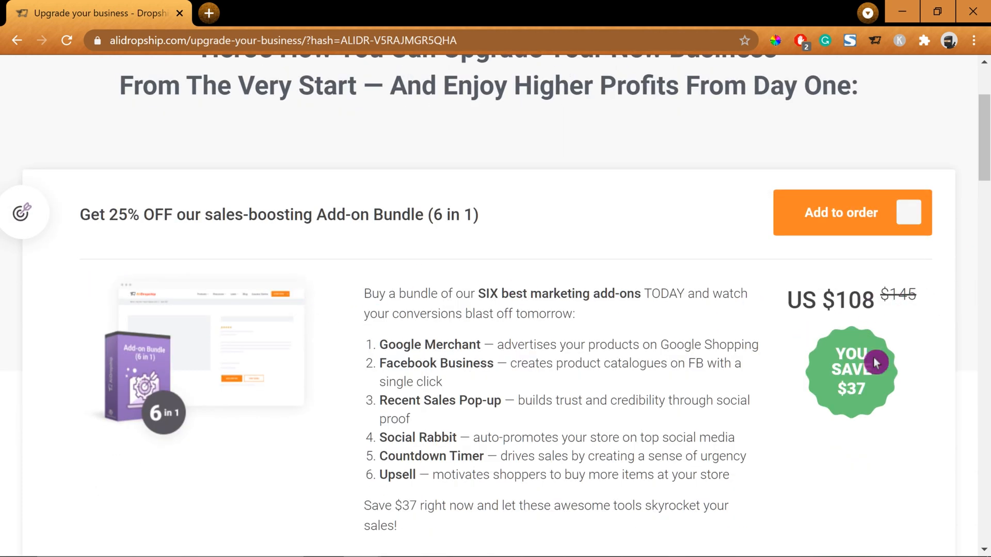
pyautogui.scroll(-4, 955, 412)
pyautogui.scroll(-5, 953, 414)
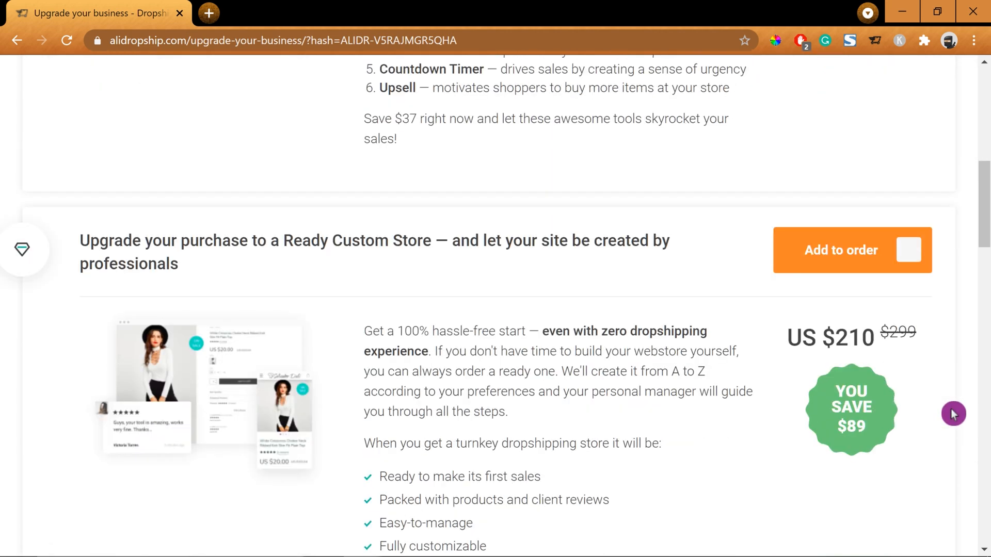
pyautogui.scroll(-3, 953, 413)
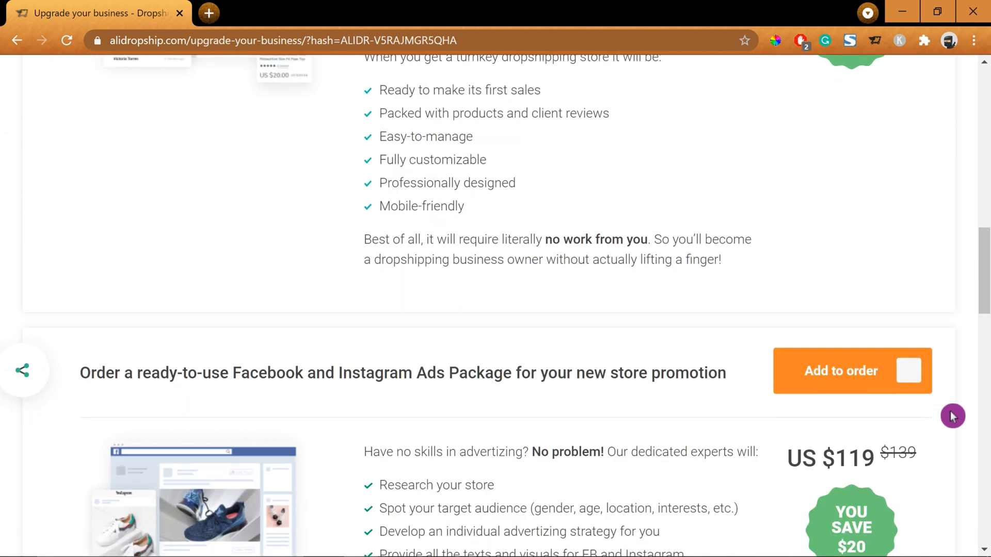
pyautogui.scroll(-5, 955, 429)
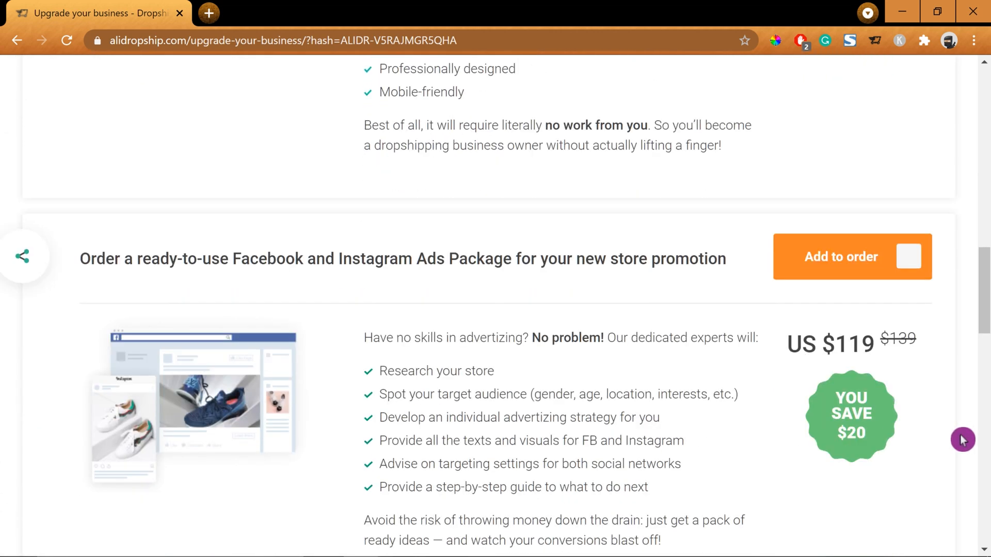
pyautogui.scroll(-5, 958, 445)
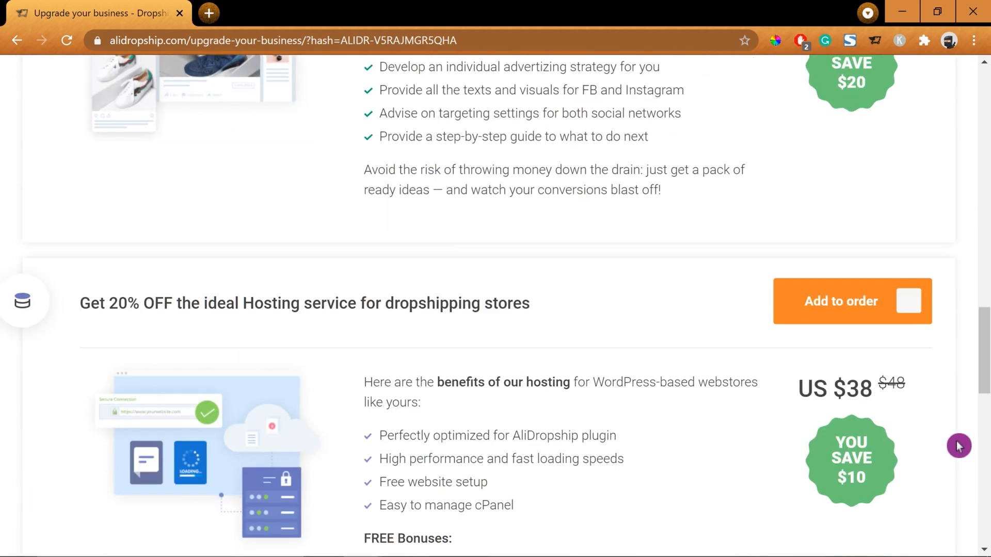
pyautogui.scroll(-3, 959, 448)
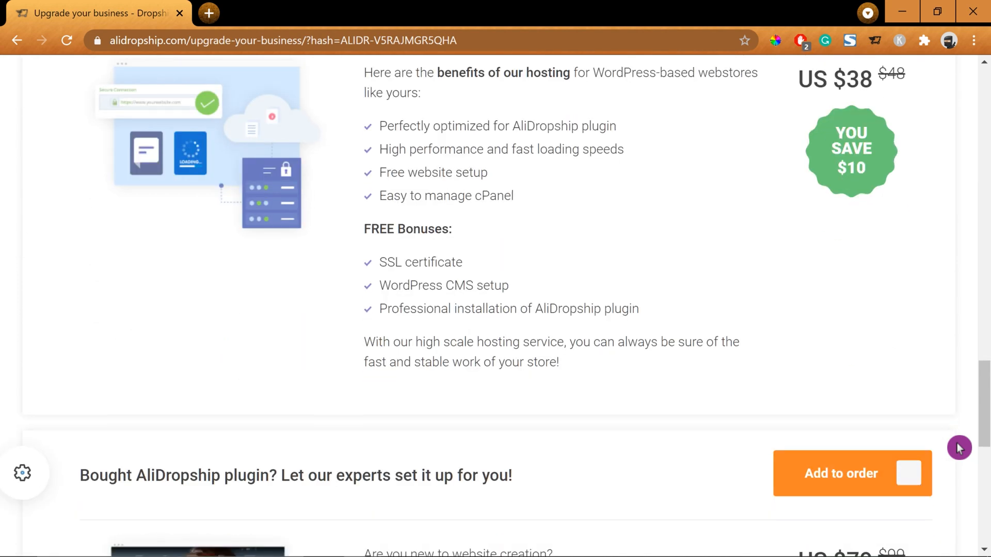
pyautogui.scroll(-4, 959, 448)
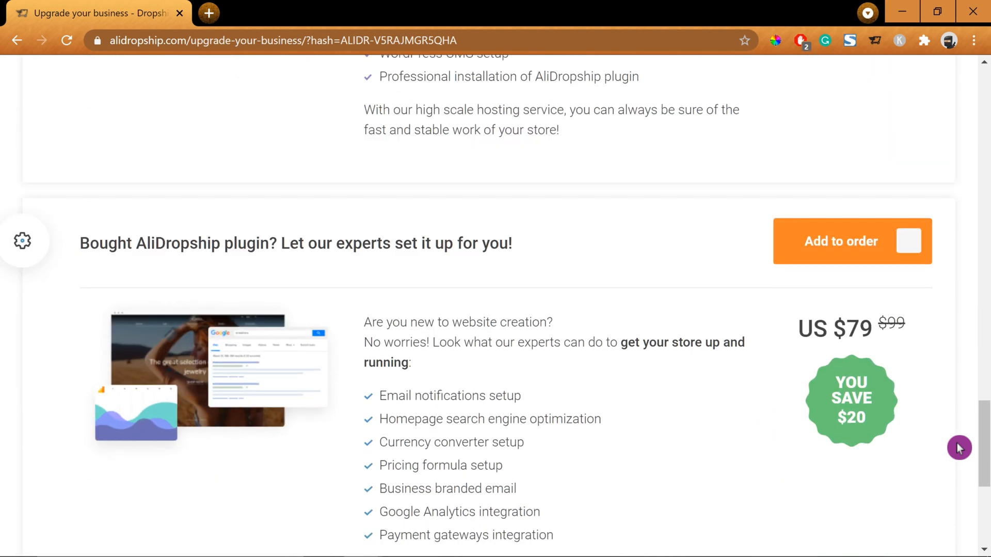
pyautogui.scroll(-5, 959, 448)
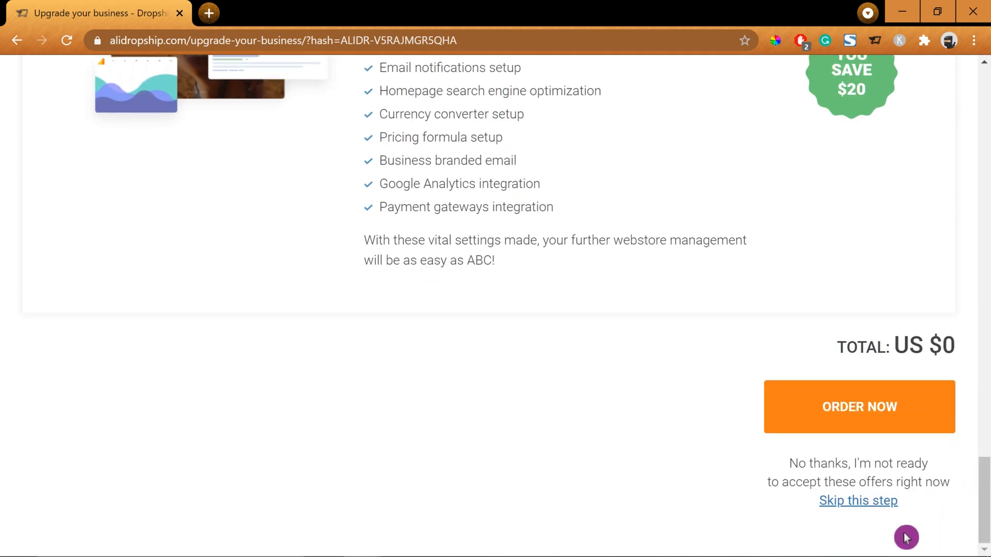
pyautogui.click(872, 508)
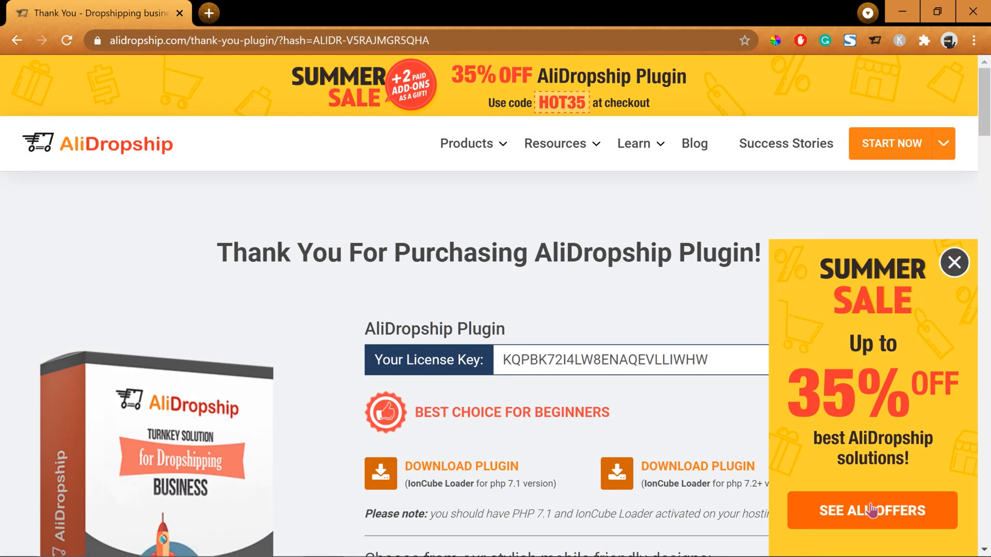
# Dismiss the Summer Sale pop-up and review the license key and download options of the AliDropship Plugin
pyautogui.click(953, 263)
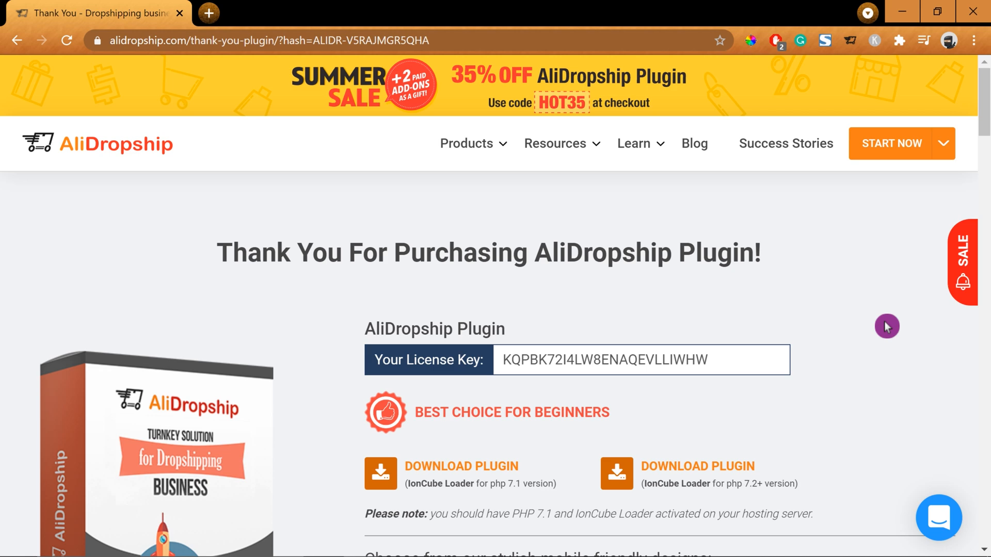
pyautogui.scroll(-4, 885, 325)
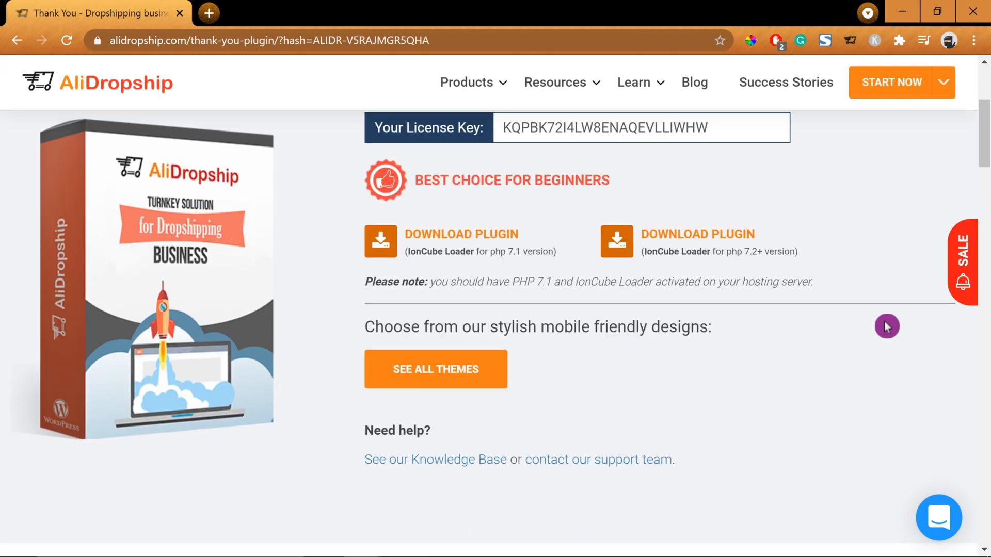
pyautogui.scroll(-1, 885, 325)
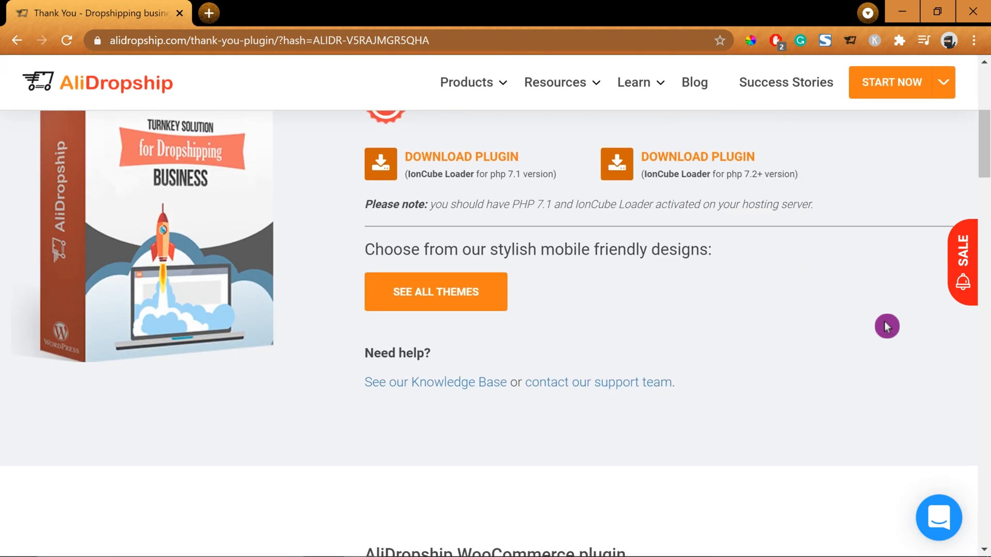
pyautogui.scroll(3, 884, 326)
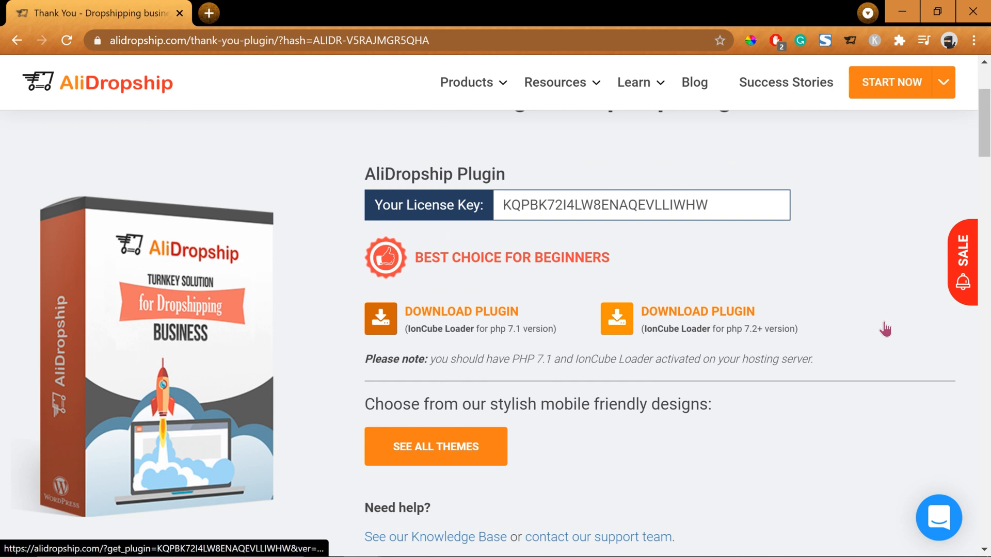
# Examine the download options of the AliDropship WooCommerce plugin and highlight its heading
pyautogui.scroll(-6, 885, 329)
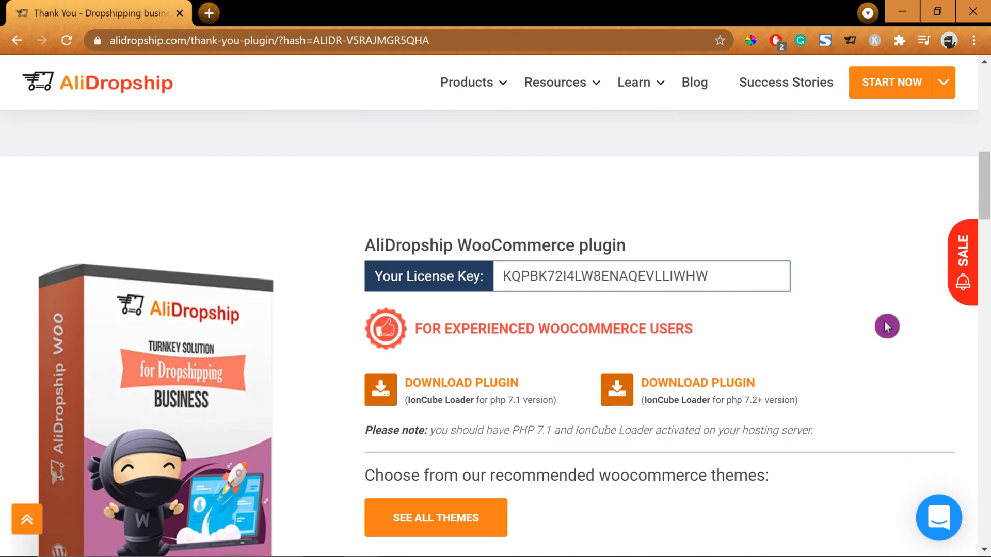
pyautogui.scroll(-4, 886, 325)
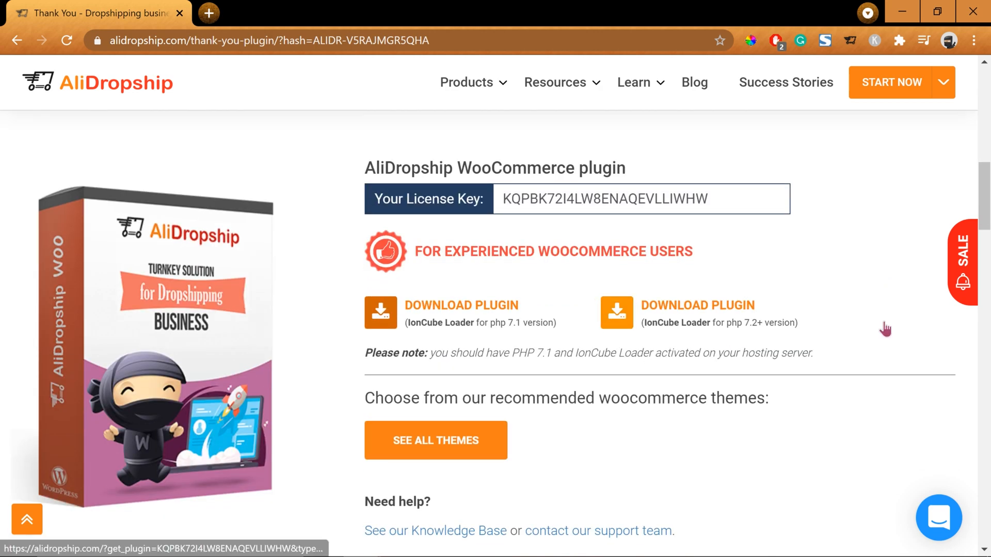
pyautogui.scroll(1, 886, 326)
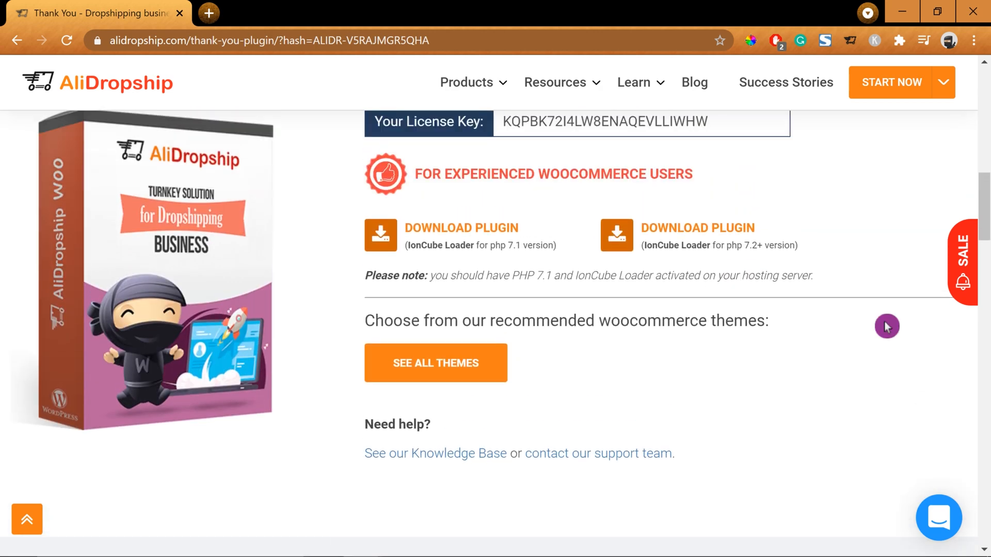
pyautogui.scroll(1, 884, 325)
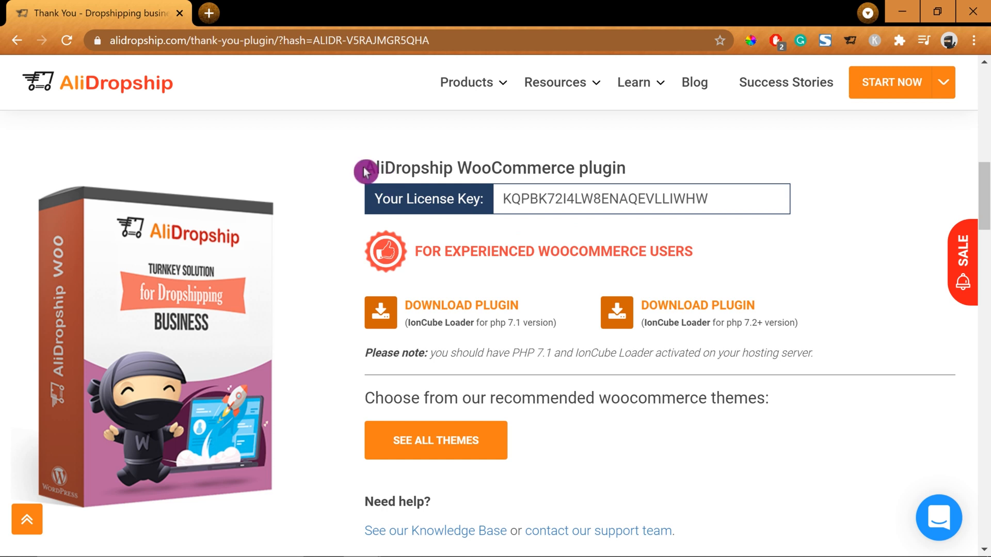
pyautogui.moveTo(367, 168); pyautogui.dragTo(625, 162)
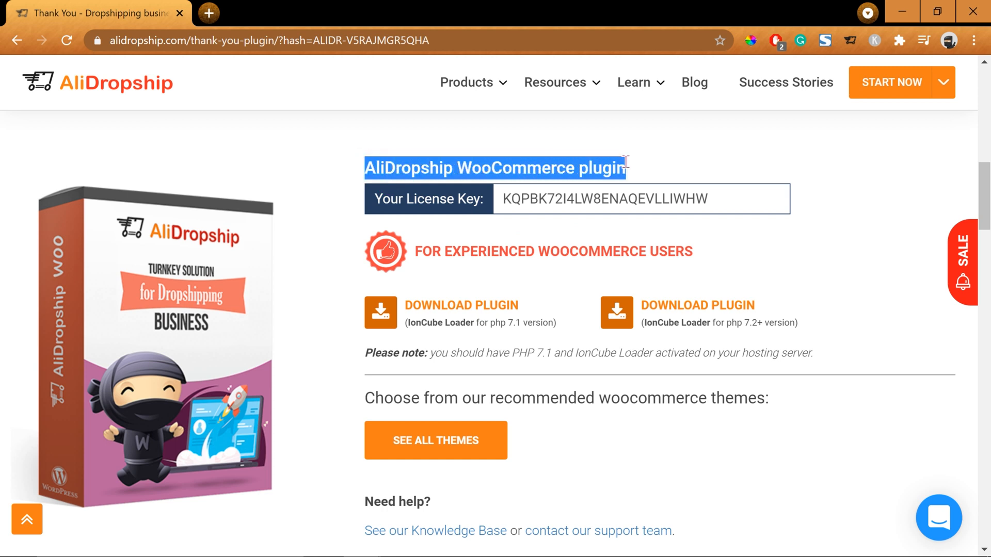
# Copy the license key of the AliDropship WooCommerce plugin and download its IonCube Loader build for PHP 7.2+
pyautogui.click(389, 162)
pyautogui.moveTo(367, 169); pyautogui.dragTo(639, 170)
pyautogui.moveTo(499, 198); pyautogui.dragTo(728, 193)
pyautogui.rightClick(679, 196)
pyautogui.click(693, 253)
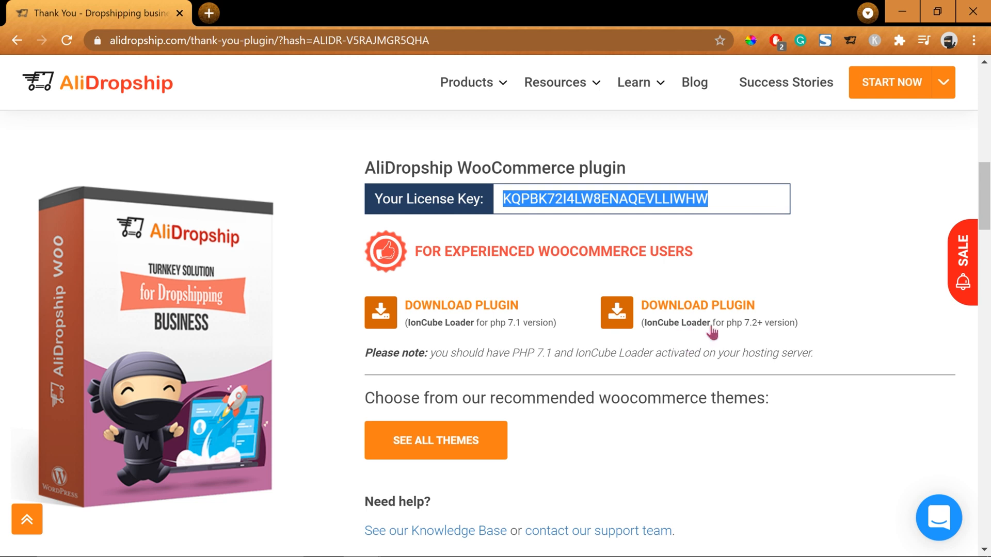
pyautogui.click(694, 310)
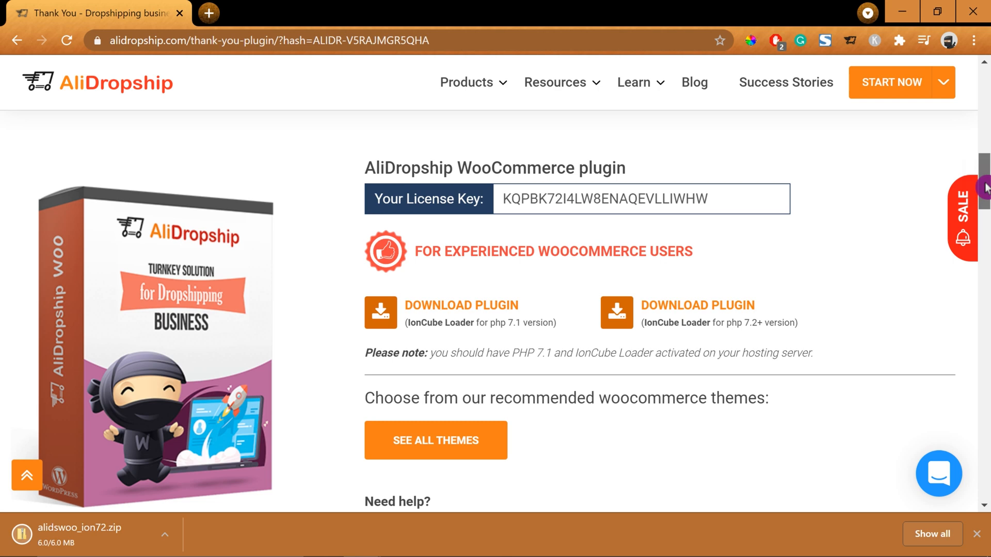
pyautogui.scroll(-5, 466, 418)
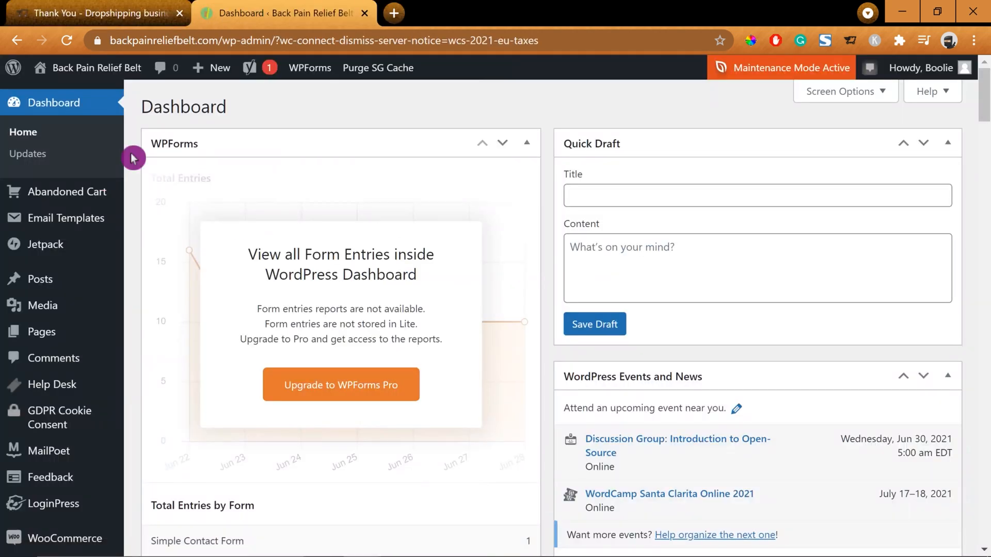
# Open the form for uploading a zipped plugin in the Back Pain Relief Belt site's WordPress admin
pyautogui.scroll(-7, 139, 258)
pyautogui.click(45, 462)
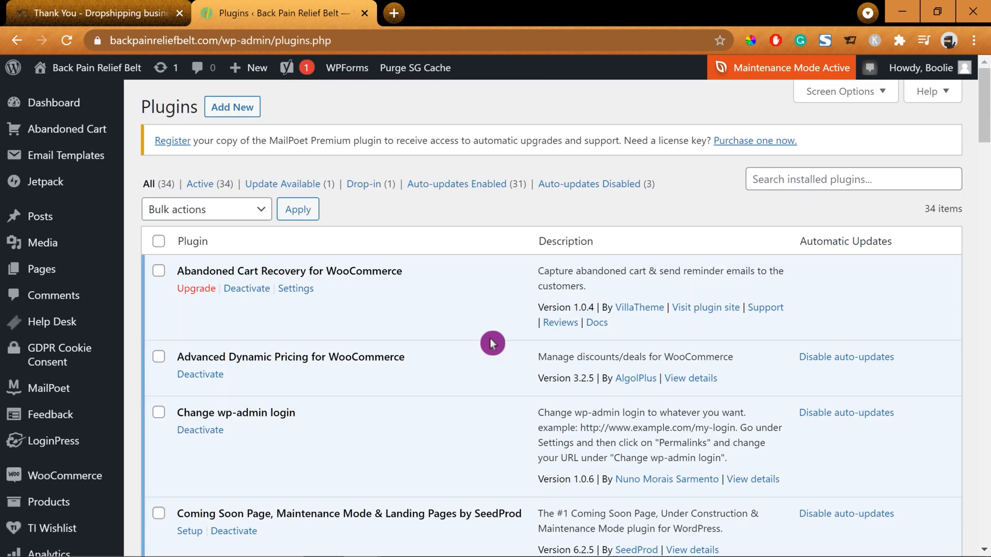
pyautogui.click(239, 112)
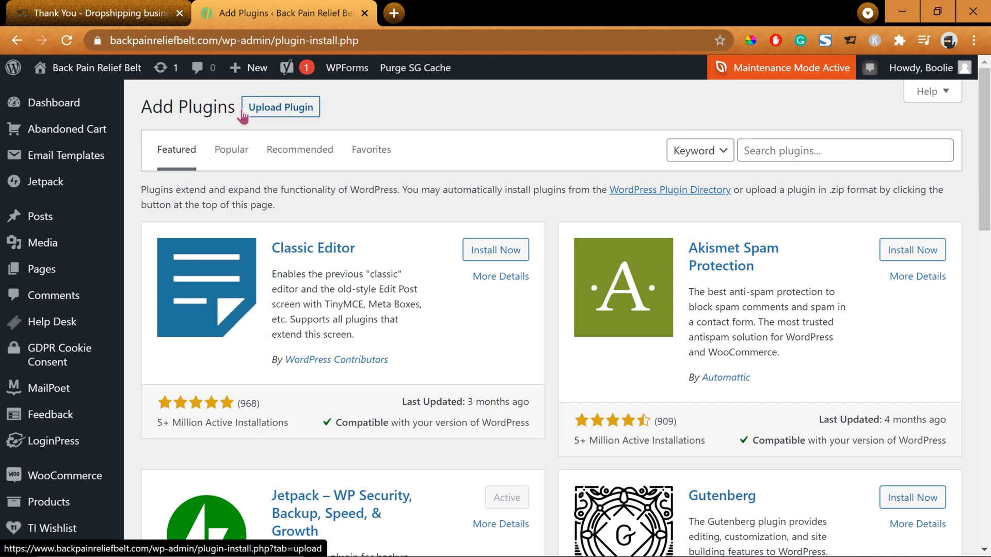
pyautogui.click(294, 115)
# Install the plugin from alidswoo_ion72.zip in the Downloads folder and activate it
pyautogui.click(442, 249)
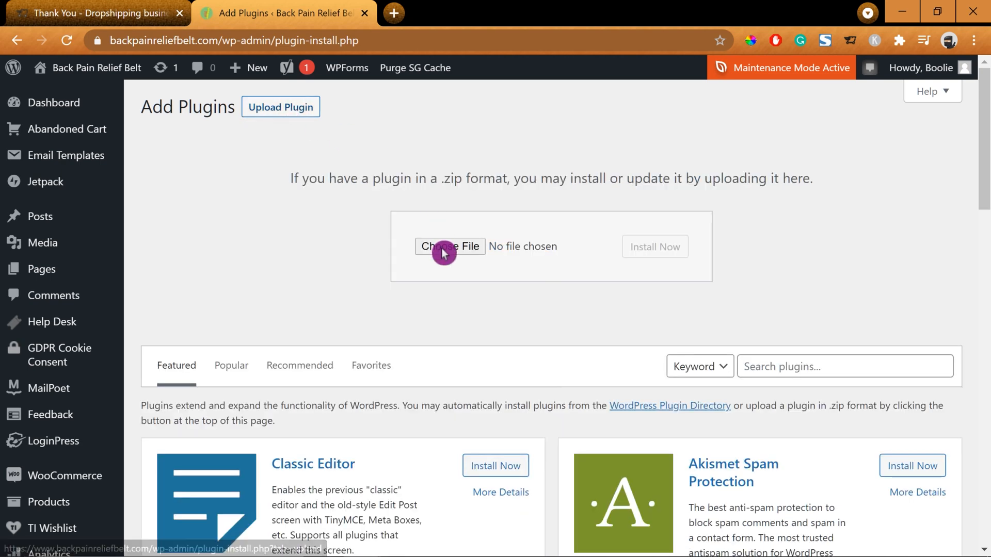
pyautogui.click(446, 251)
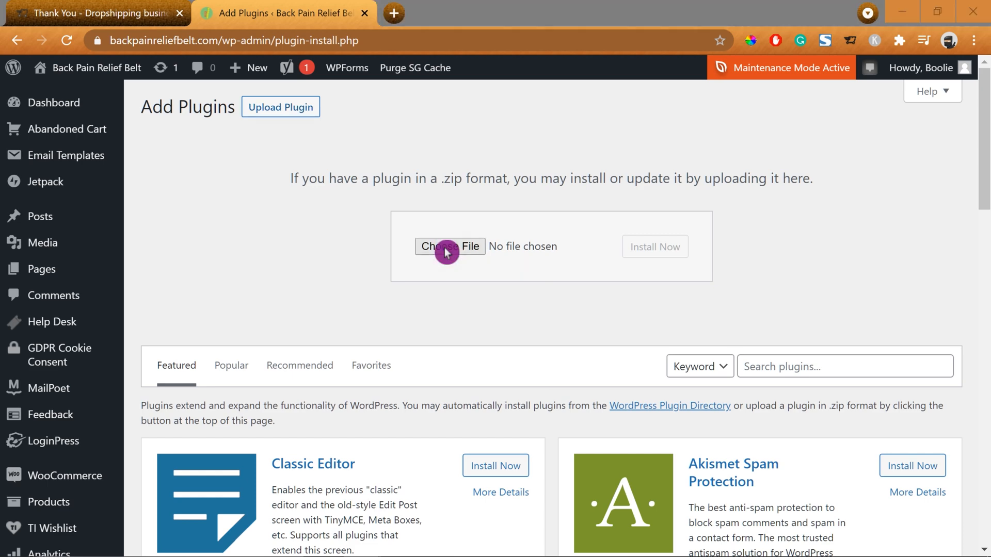
pyautogui.click(176, 129)
pyautogui.click(356, 326)
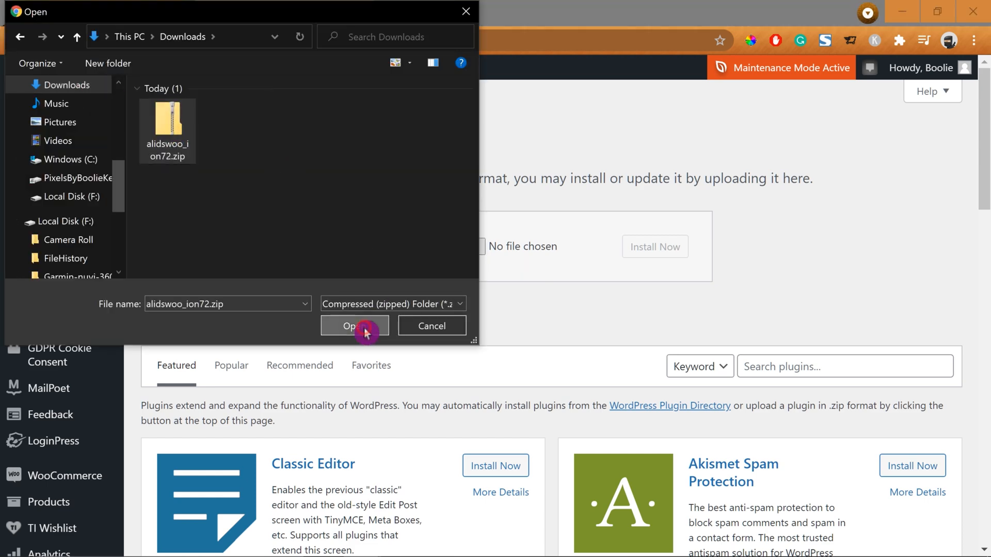
pyautogui.click(656, 248)
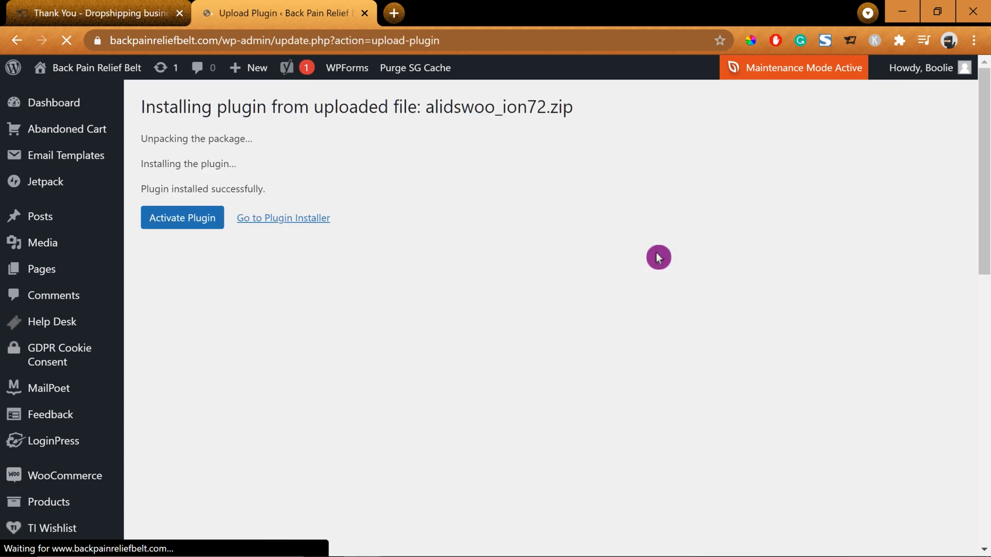
pyautogui.click(188, 227)
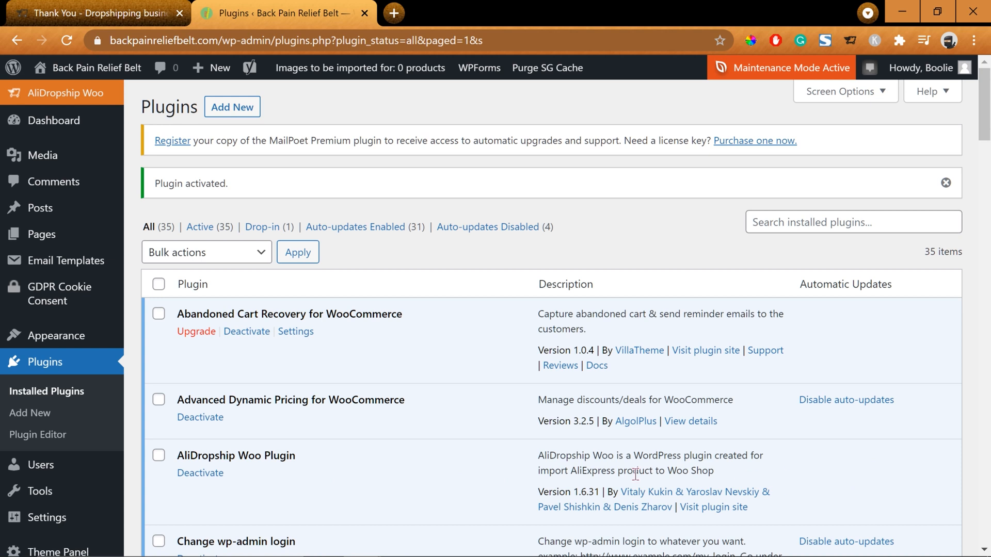
# Replace the license key on AliDropship Woo's License page with the copied license key and activate it
pyautogui.click(59, 97)
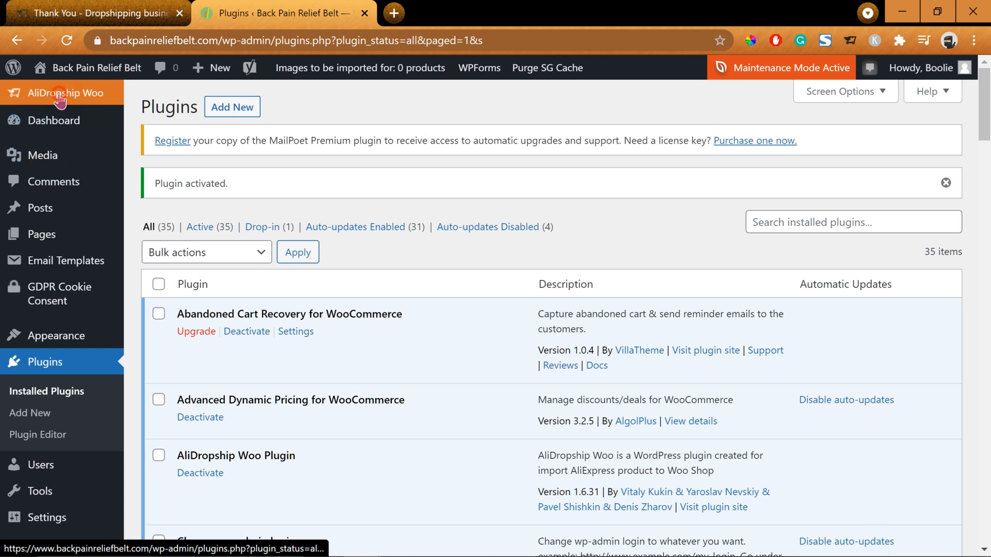
pyautogui.click(46, 253)
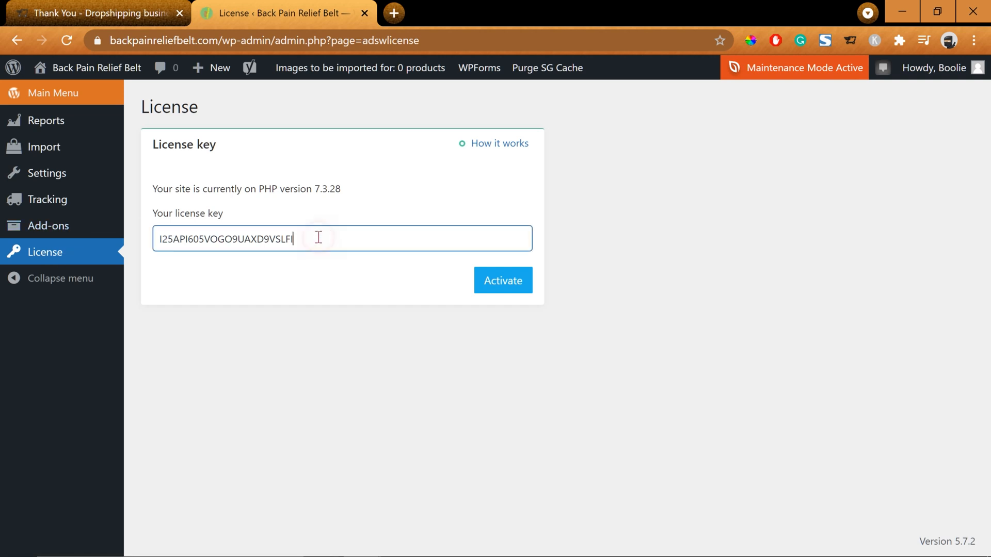
pyautogui.moveTo(321, 239); pyautogui.dragTo(157, 257)
pyautogui.press('BackSpace')
pyautogui.hotkey('ctrl', 'v')
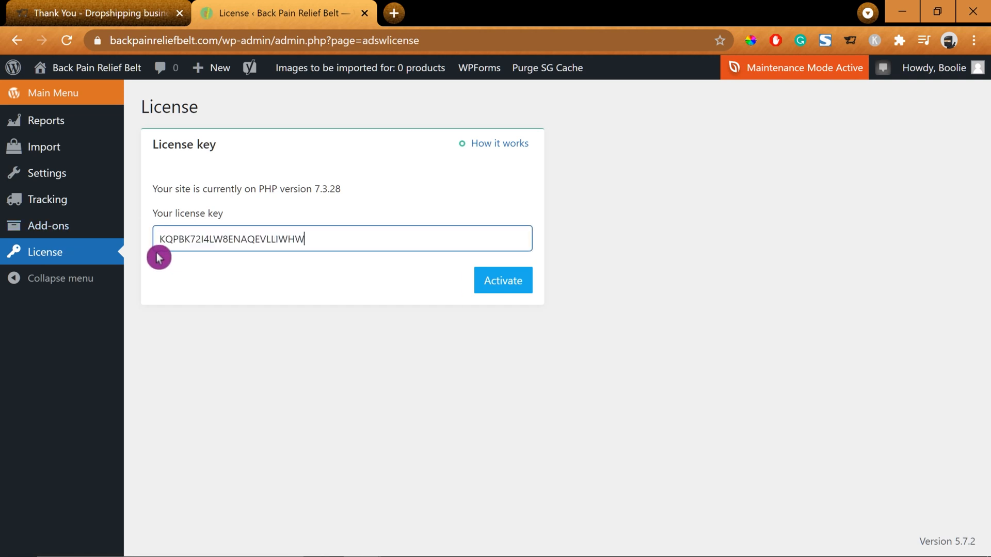
pyautogui.click(505, 281)
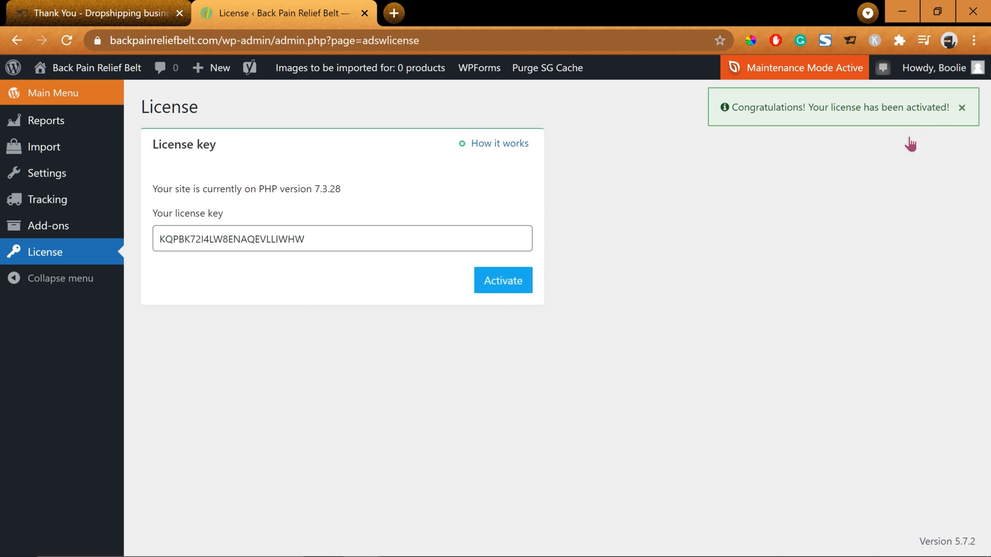
# Remove the comma after "Please" in the custom supplier note of the general settings and save the Order Fulfilment section
pyautogui.click(62, 176)
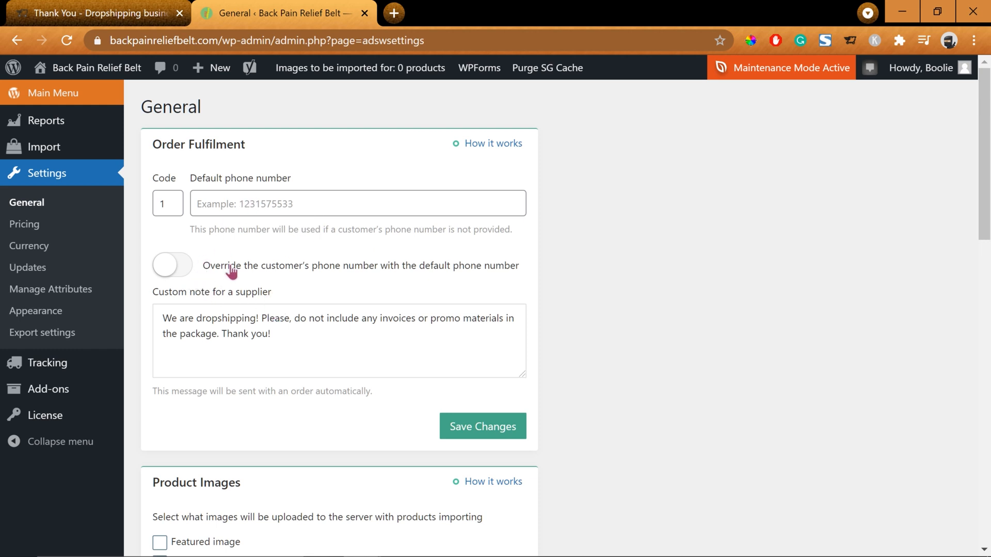
pyautogui.click(178, 327)
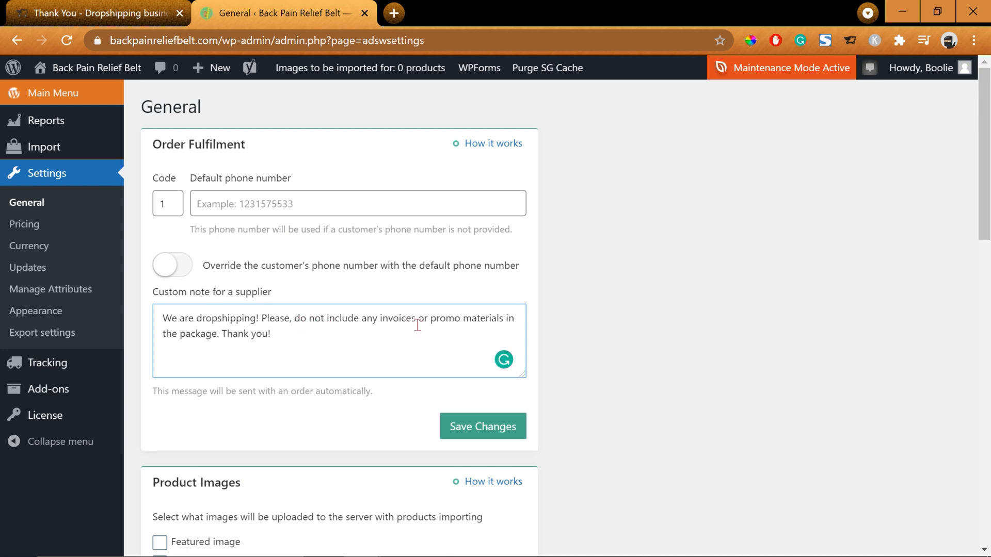
pyautogui.click(289, 320)
pyautogui.press('BackSpace')
pyautogui.click(305, 334)
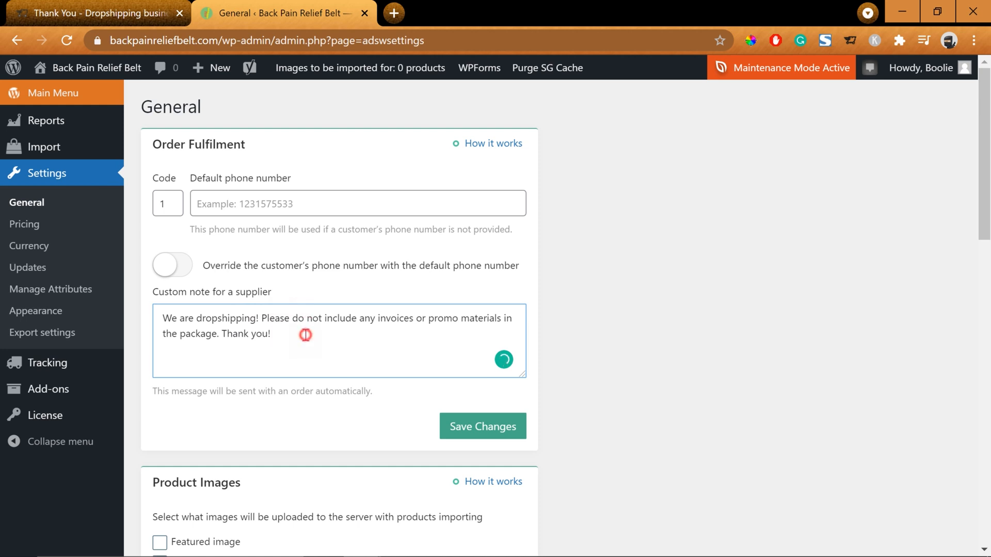
pyautogui.scroll(-2, 566, 429)
pyautogui.click(483, 349)
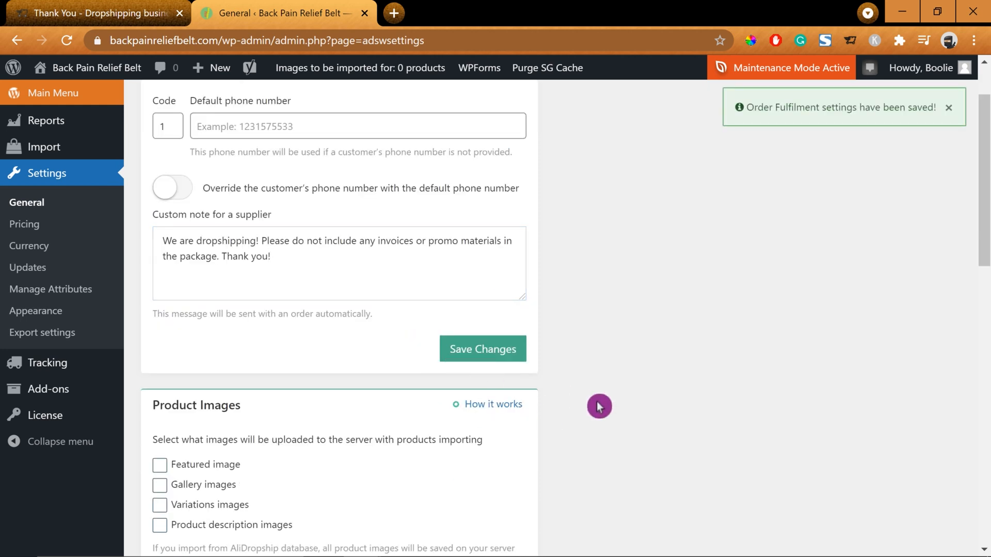
# Enable uploading of featured, gallery, variations and product description images in the Product Images settings and save them
pyautogui.scroll(-3, 599, 406)
pyautogui.scroll(-2, 599, 407)
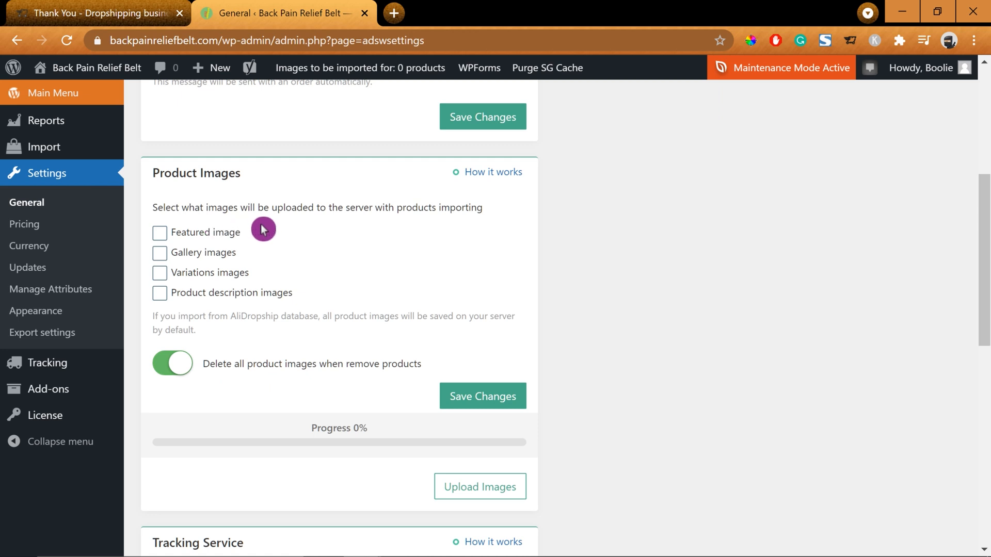
pyautogui.click(160, 235)
pyautogui.click(160, 274)
pyautogui.click(157, 295)
pyautogui.click(497, 403)
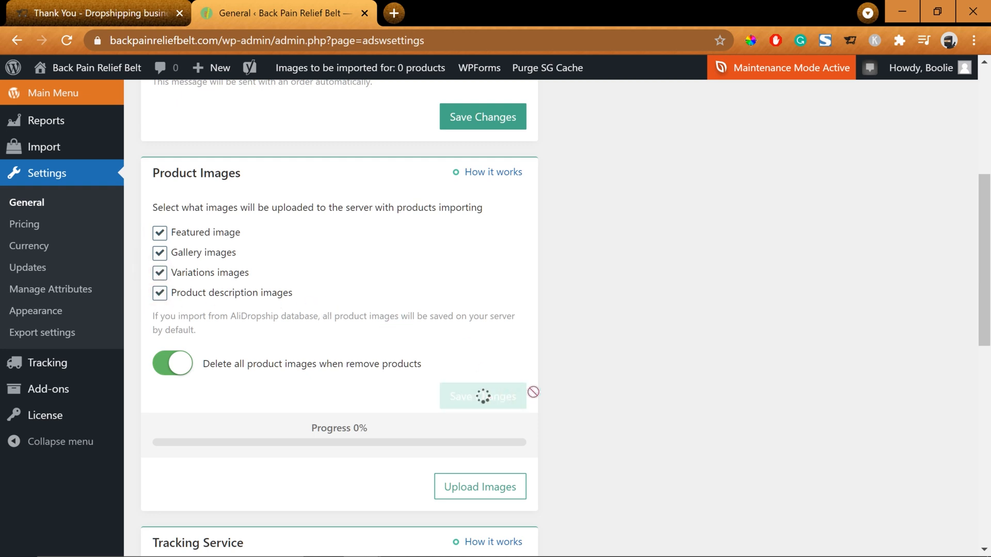
# Enable email notification for changed tracking IDs and attaching the estimated delivery time in Tracking Service, and save the settings
pyautogui.scroll(-3, 648, 384)
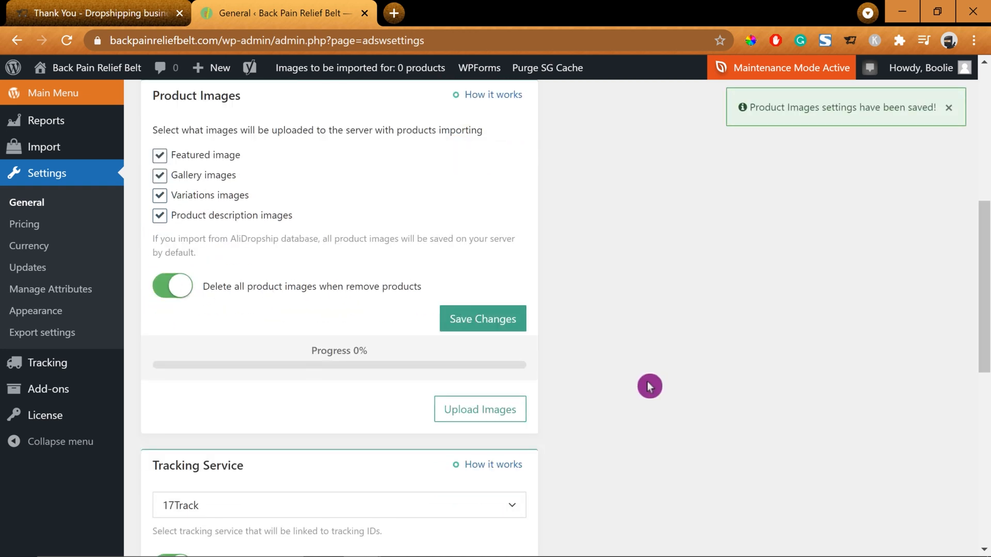
pyautogui.scroll(-2, 649, 386)
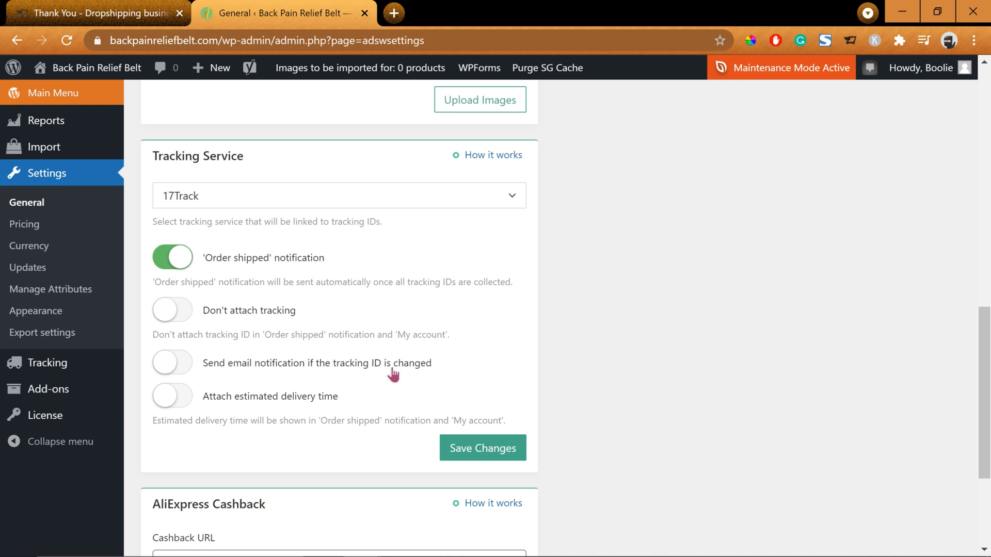
pyautogui.click(167, 365)
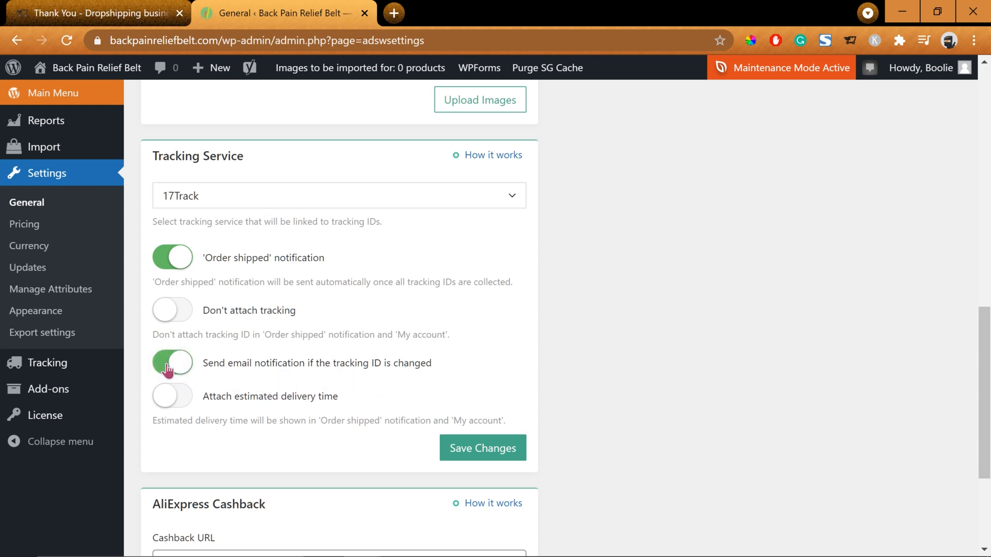
pyautogui.click(177, 399)
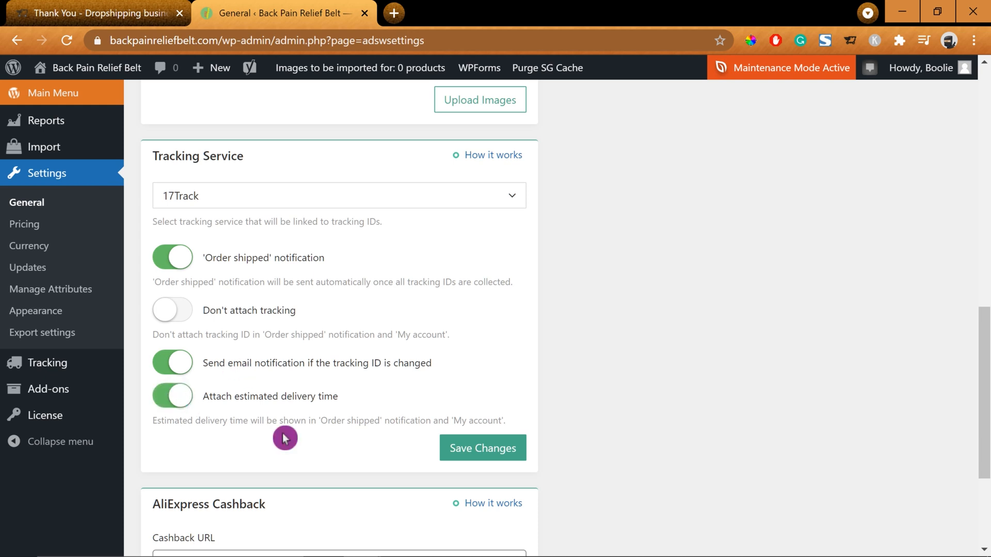
pyautogui.click(484, 449)
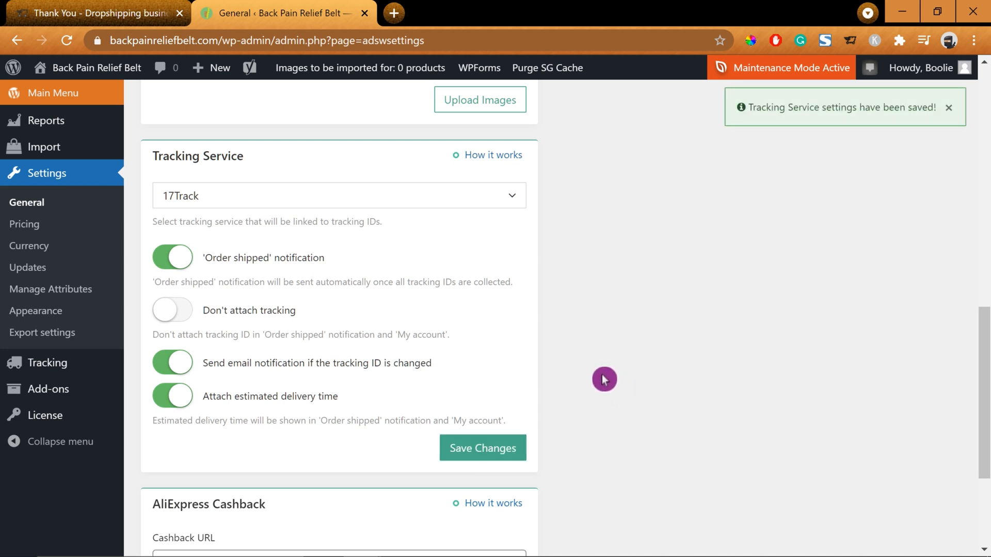
# Add an x 3 markup formula in AliDropship Woo's Pricing settings
pyautogui.scroll(-3, 604, 379)
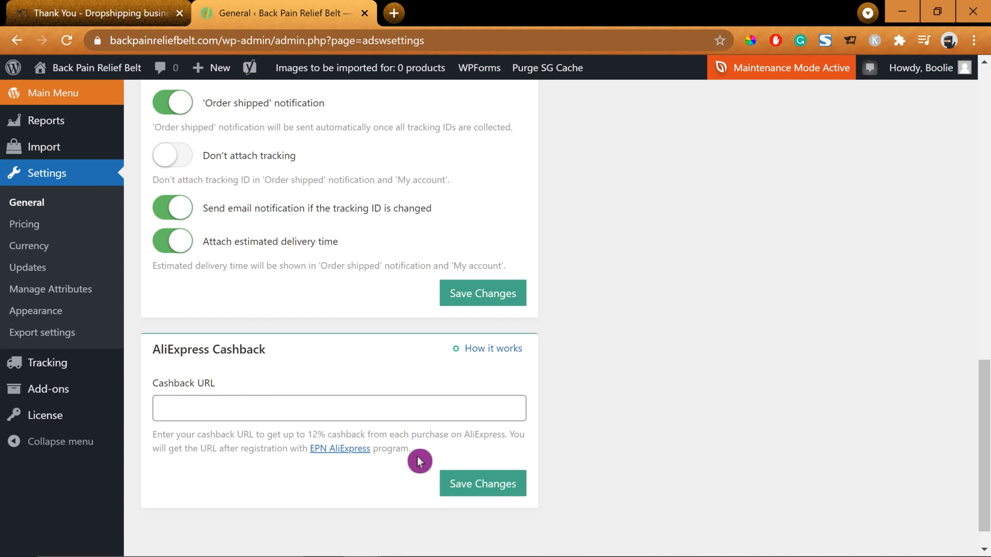
pyautogui.click(27, 226)
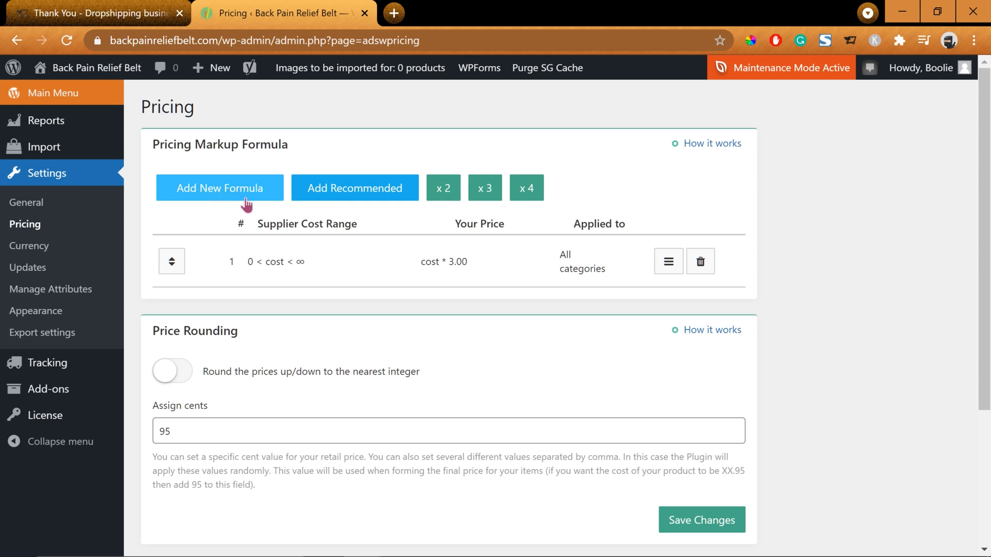
pyautogui.click(486, 194)
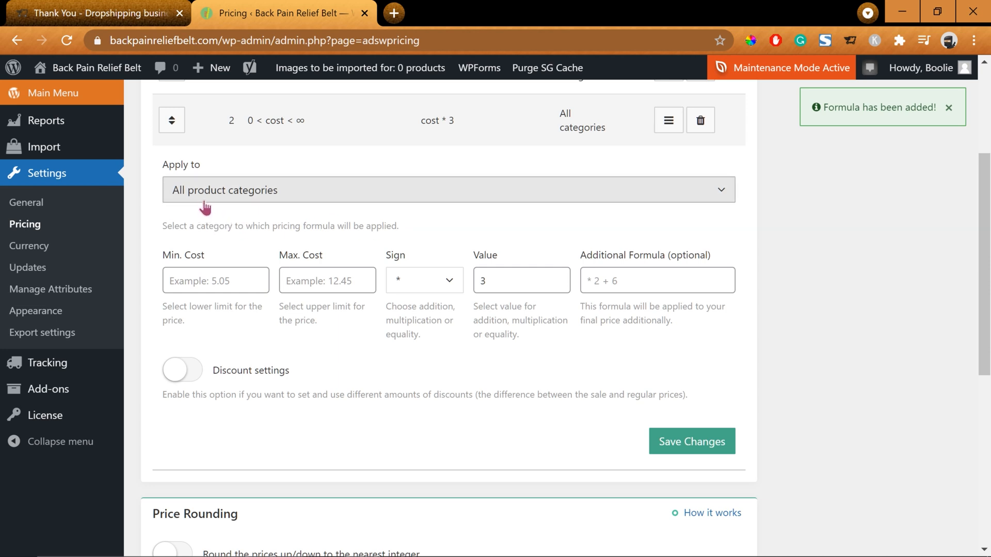
# Apply the new x 3 formula to the Back Pain Relief Belt category only and save it
pyautogui.click(204, 178)
pyautogui.click(722, 194)
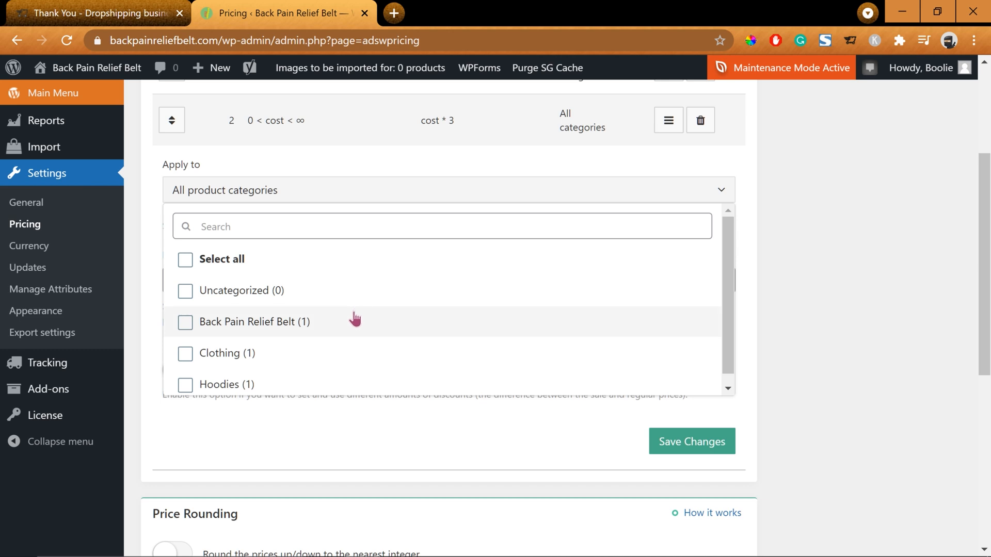
pyautogui.click(185, 323)
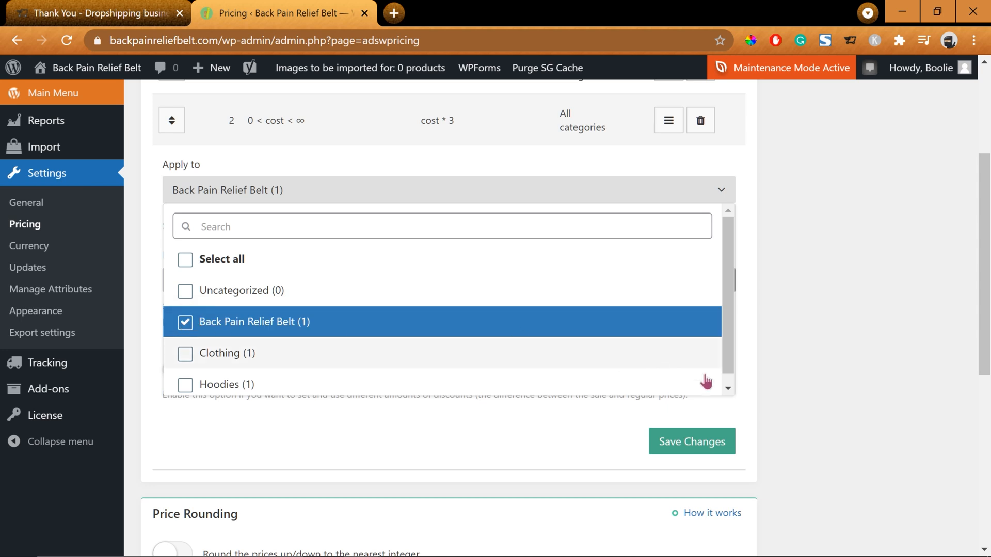
pyautogui.click(746, 340)
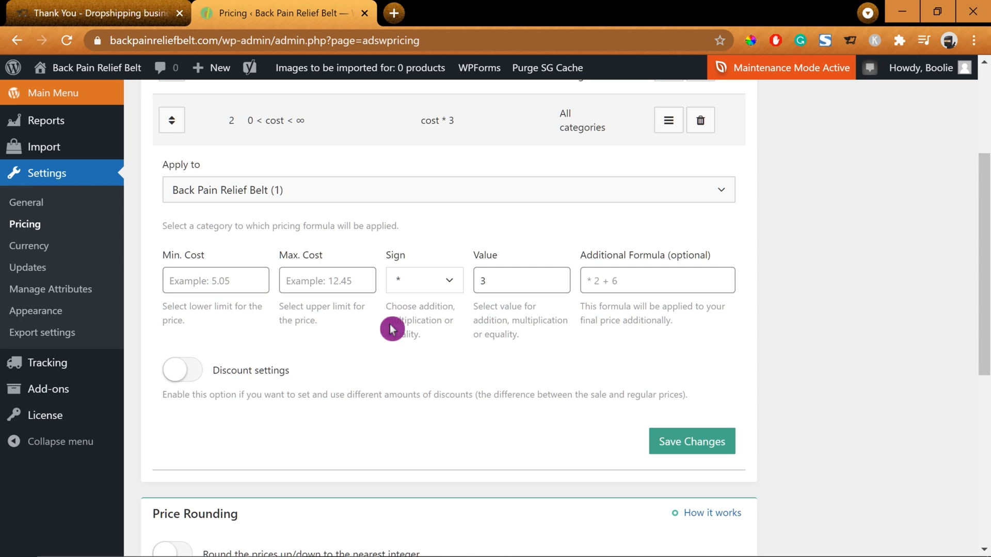
pyautogui.click(509, 290)
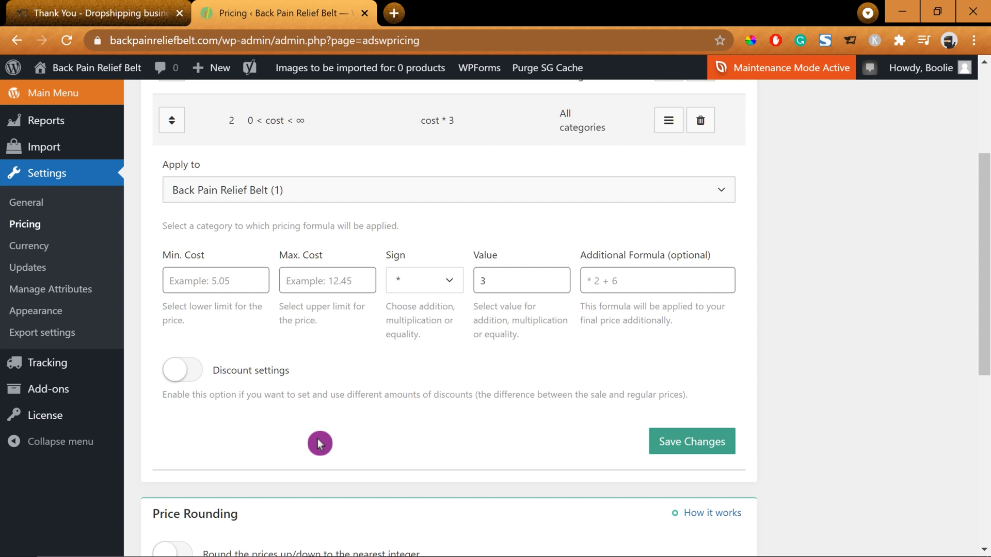
pyautogui.click(692, 445)
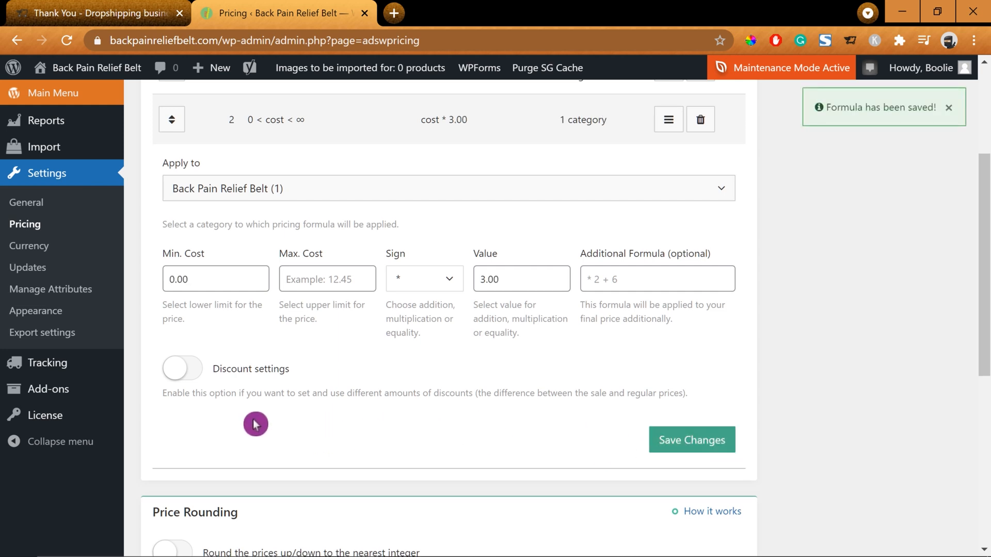
# Set the assigned cents to 99 in Price Rounding and save the rounding settings
pyautogui.scroll(-3, 223, 420)
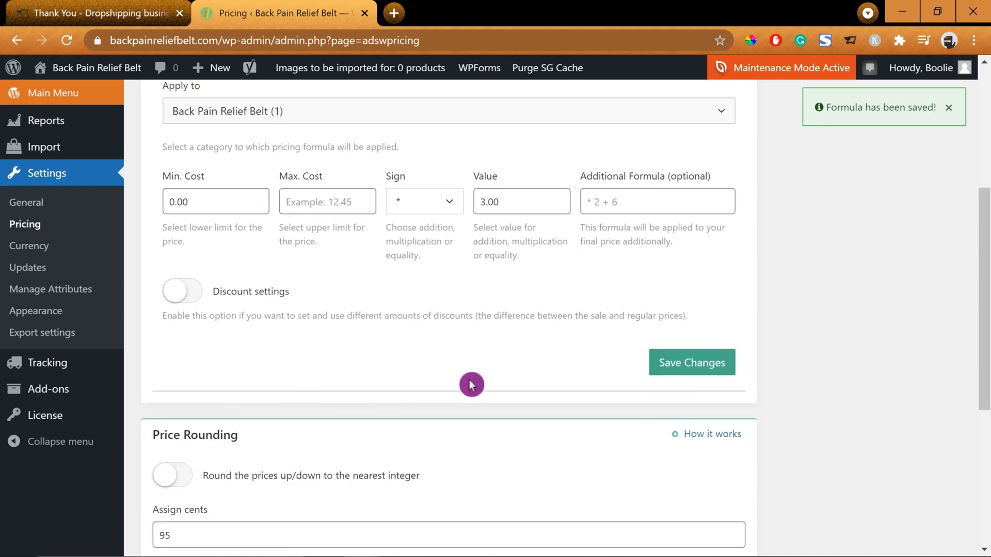
pyautogui.scroll(-1, 479, 380)
pyautogui.scroll(1, 468, 393)
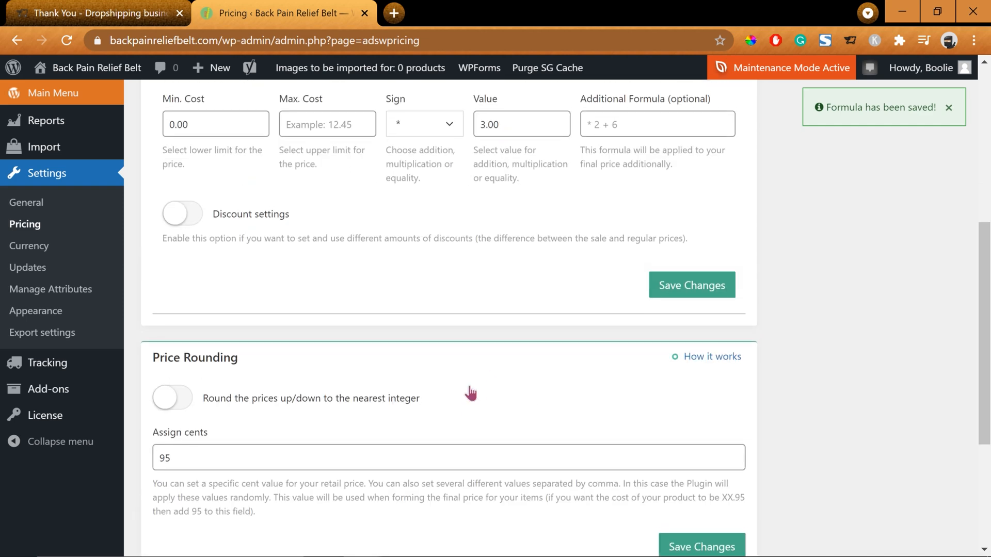
pyautogui.scroll(-1, 264, 353)
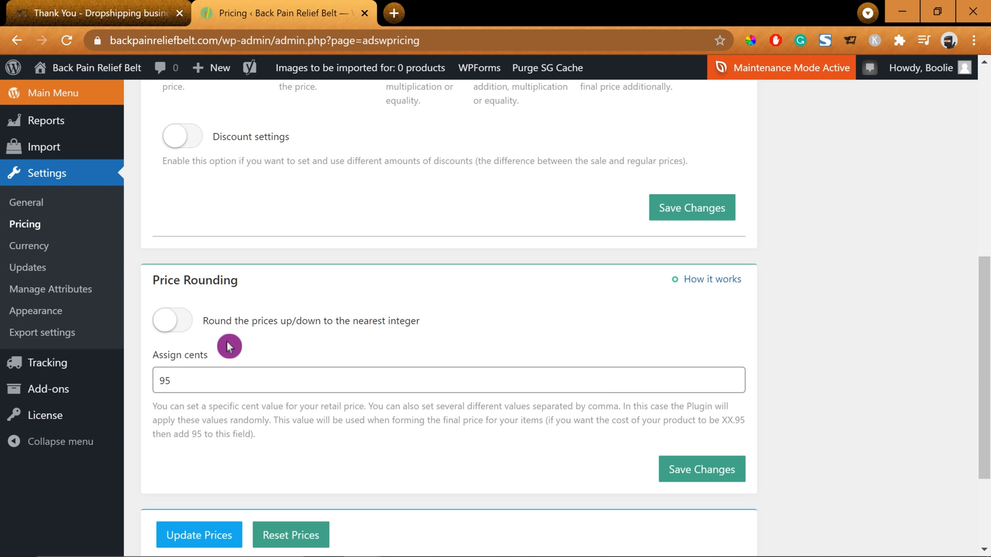
pyautogui.click(171, 379)
pyautogui.press('BackSpace')
pyautogui.write('9')
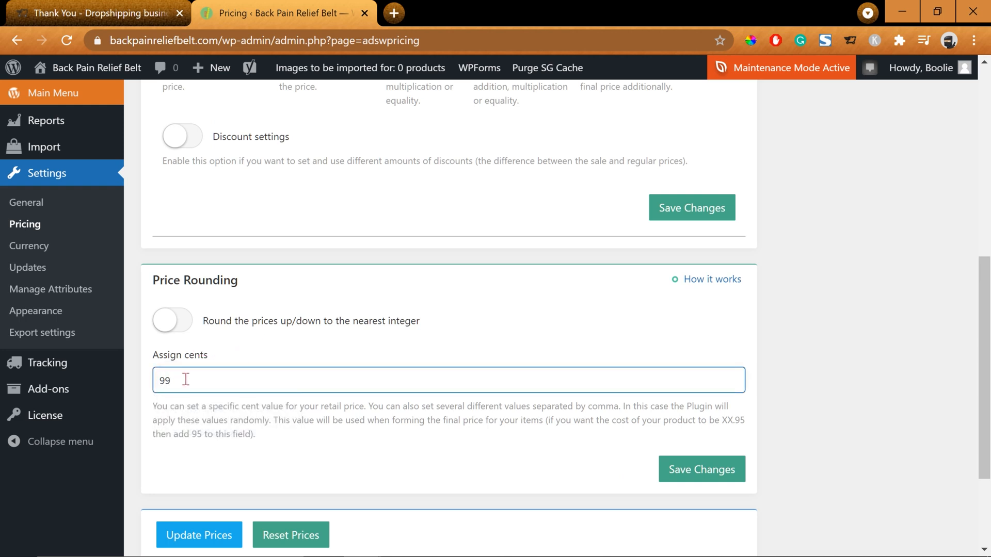
pyautogui.scroll(-1, 409, 462)
pyautogui.click(690, 394)
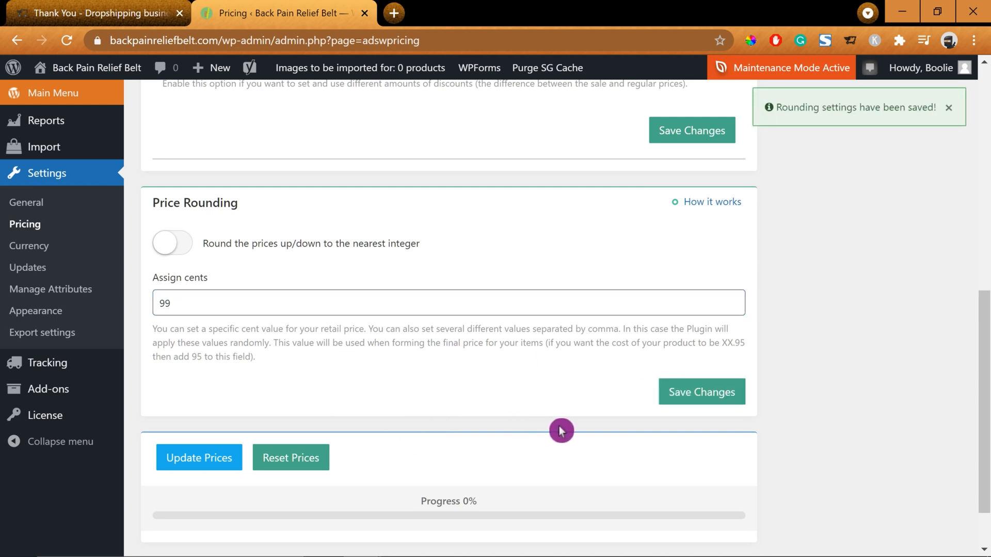
# Update the store's product prices using the saved markup formula and rounding settings
pyautogui.scroll(-2, 561, 431)
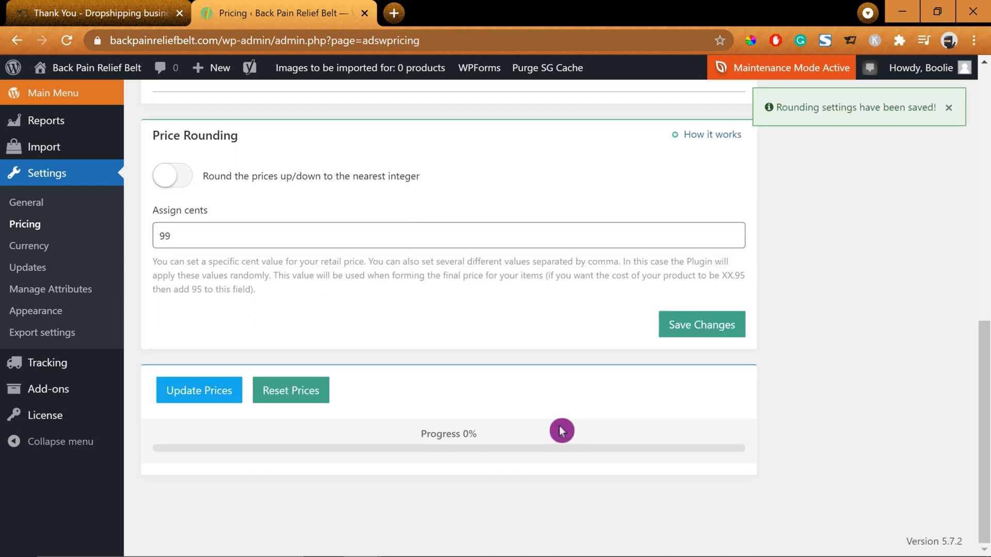
pyautogui.click(202, 393)
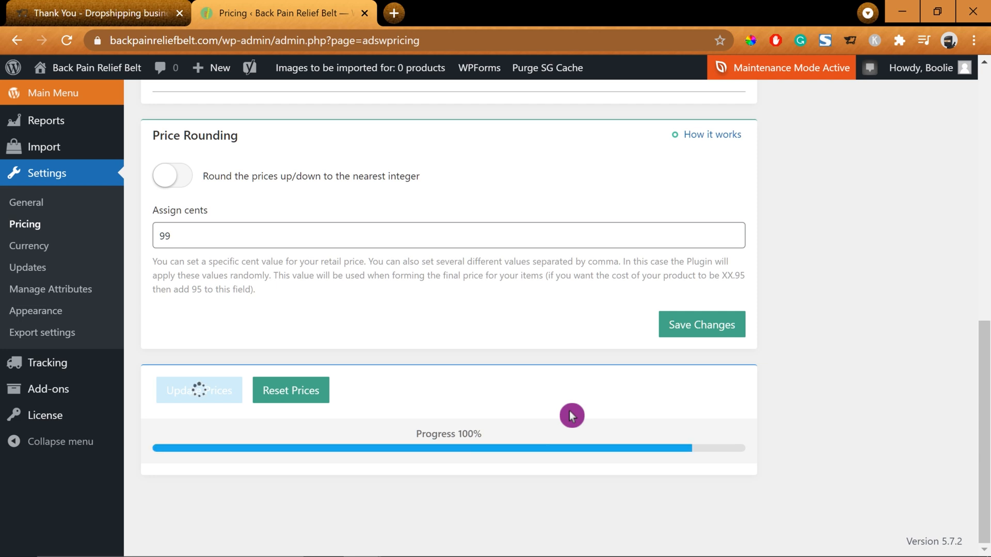
pyautogui.scroll(8, 810, 415)
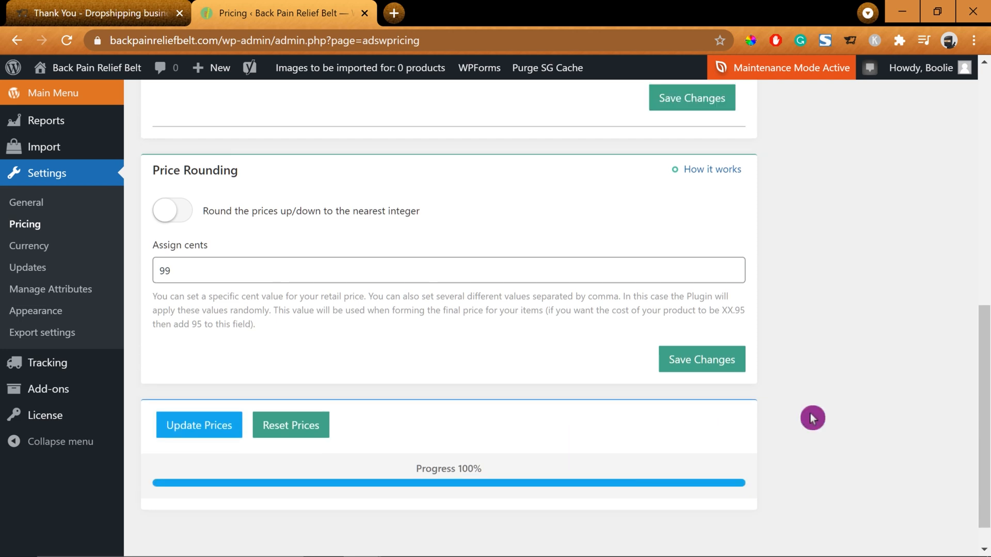
pyautogui.scroll(4, 812, 417)
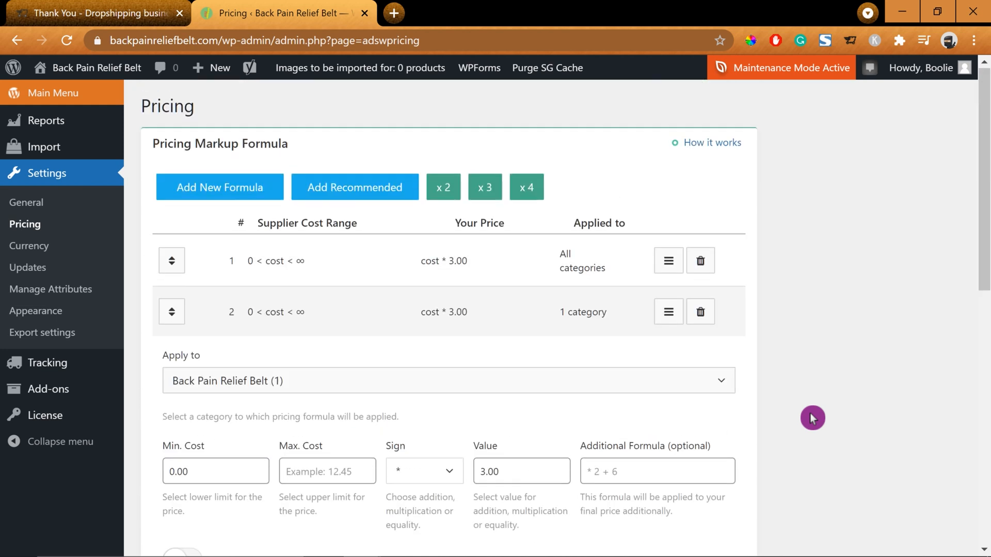
# Open AliDropship Woo's Currency settings and review the additional currencies and number format options
pyautogui.click(29, 246)
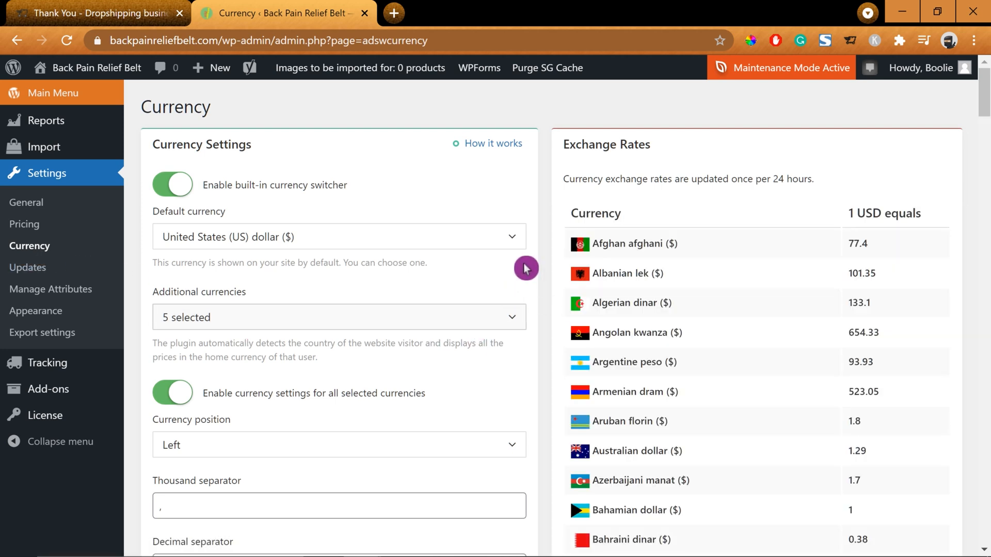
pyautogui.scroll(-1, 525, 268)
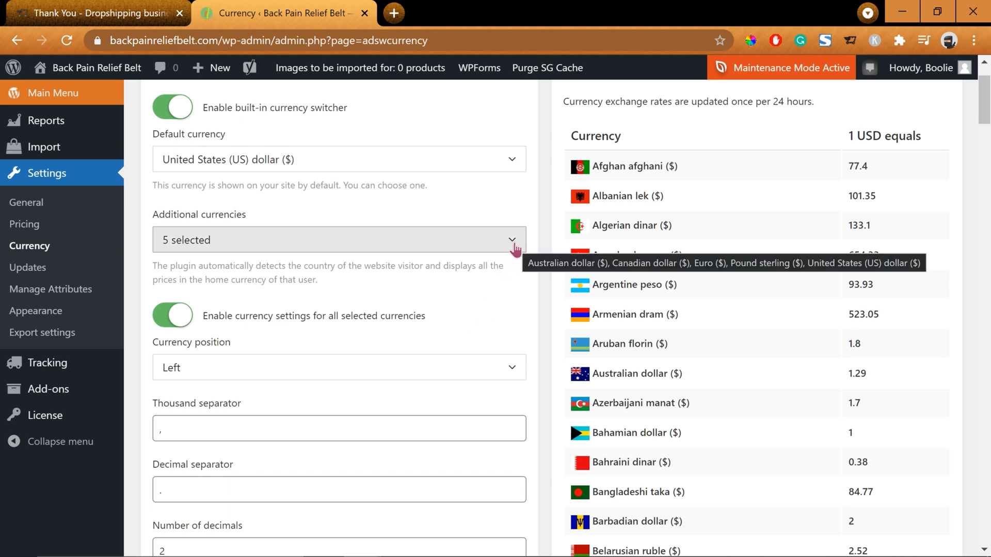
pyautogui.click(512, 252)
pyautogui.click(512, 242)
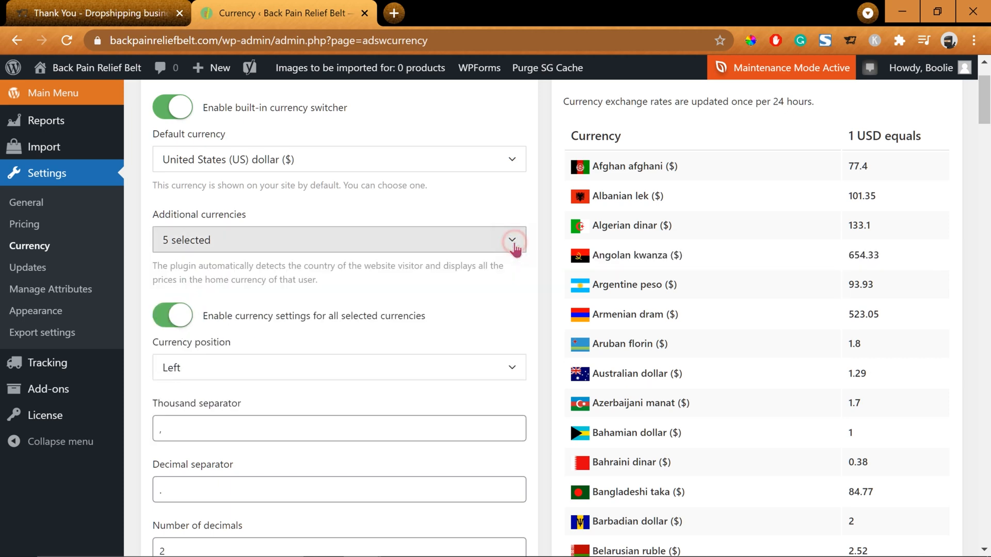
pyautogui.scroll(-3, 489, 384)
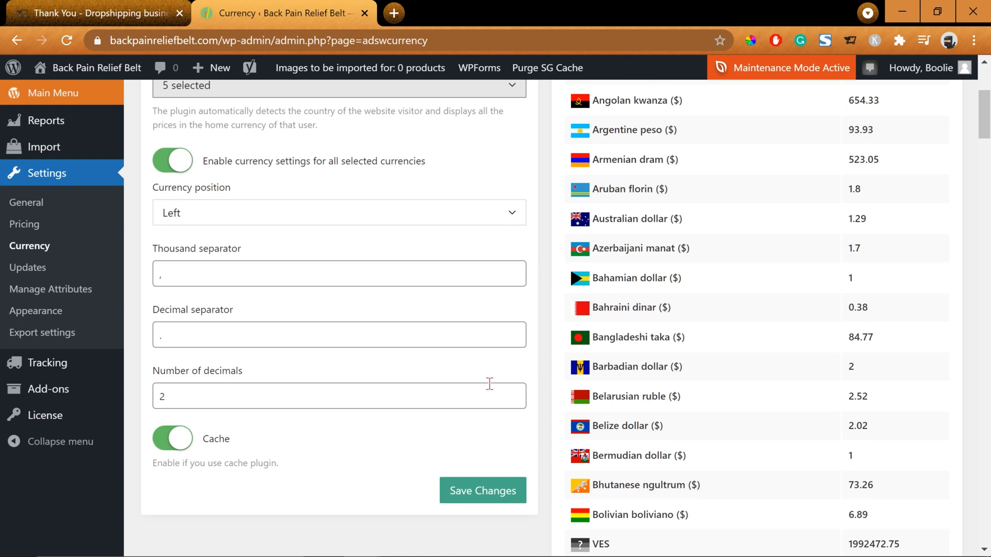
# Search the additional currencies for "euro" and toggle the Euro ($) selection off and back on
pyautogui.scroll(5, 489, 384)
pyautogui.click(459, 317)
pyautogui.write('euro')
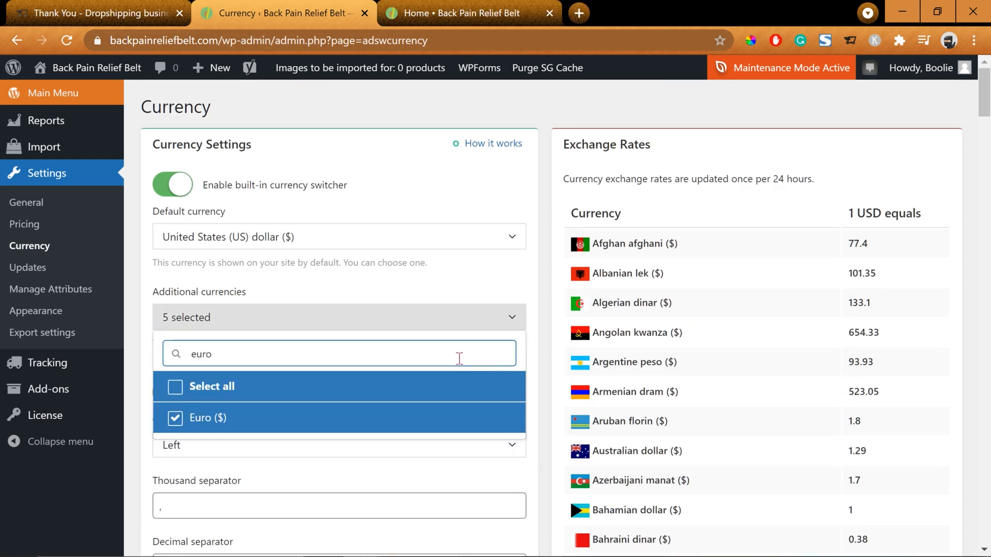
pyautogui.click(212, 420)
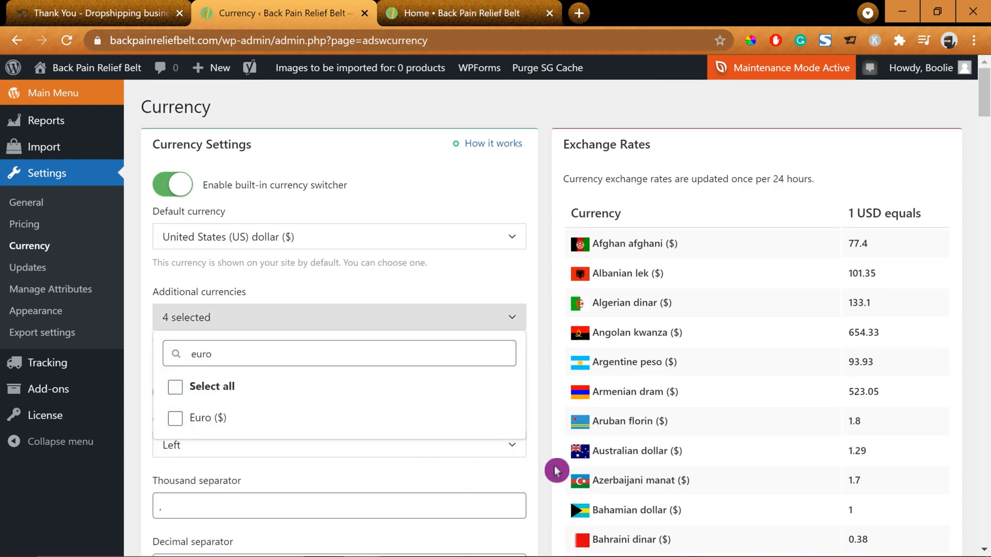
pyautogui.click(176, 419)
pyautogui.click(551, 461)
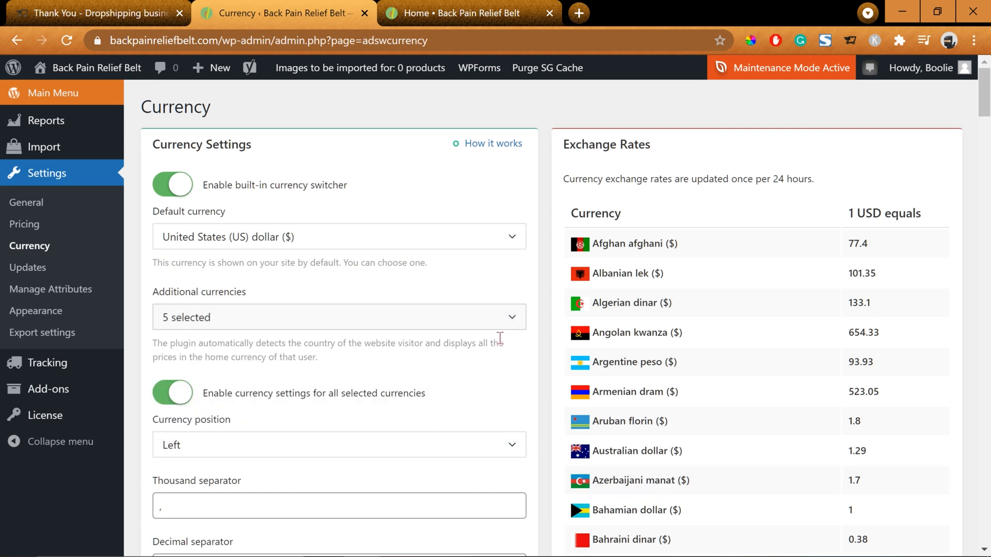
pyautogui.click(512, 319)
pyautogui.click(540, 427)
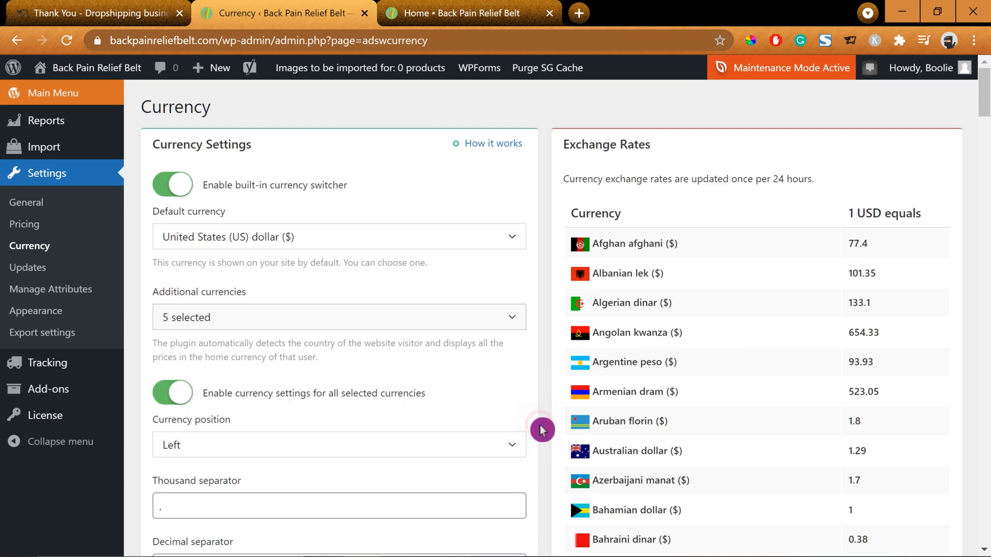
# Save the Currency settings
pyautogui.scroll(-7, 540, 442)
pyautogui.click(487, 341)
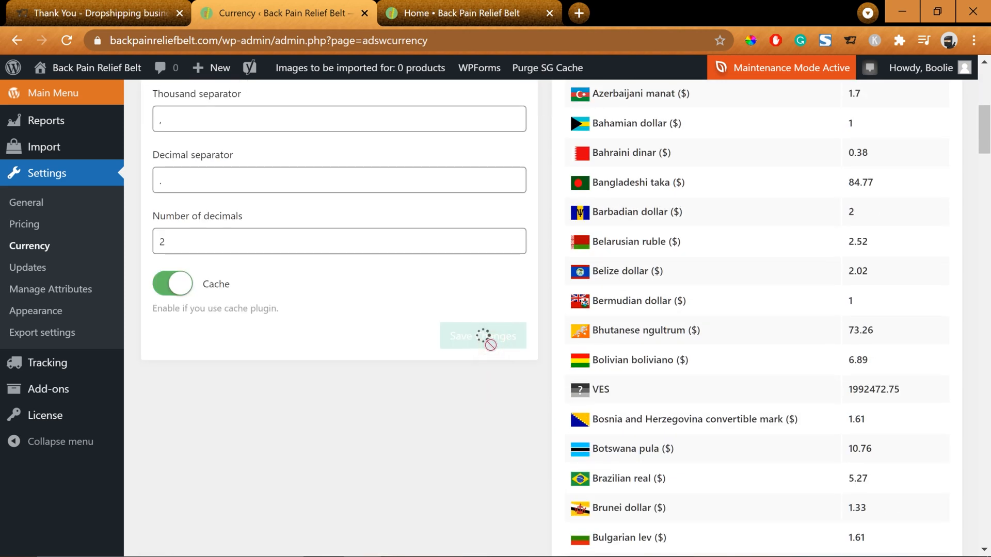
pyautogui.scroll(5, 500, 433)
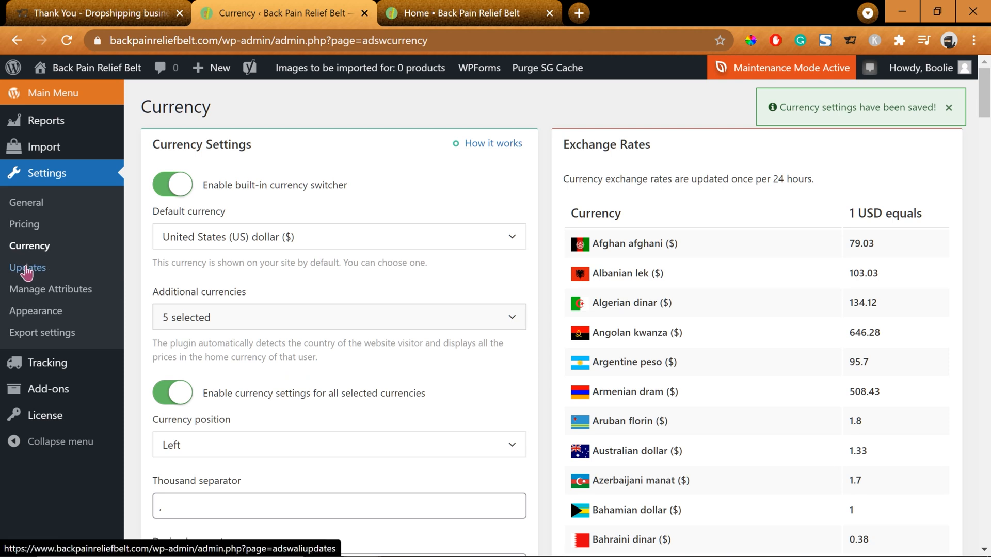
# In the Updates settings, enable notifications for out-of-stock products and variations, and set the variation action to Disable/Enable
pyautogui.click(27, 270)
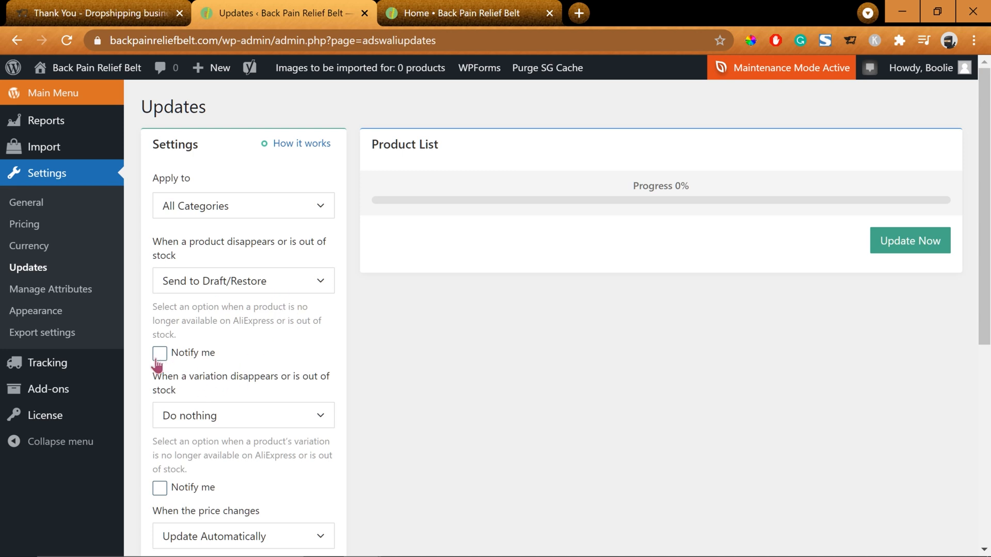
pyautogui.scroll(-2, 277, 411)
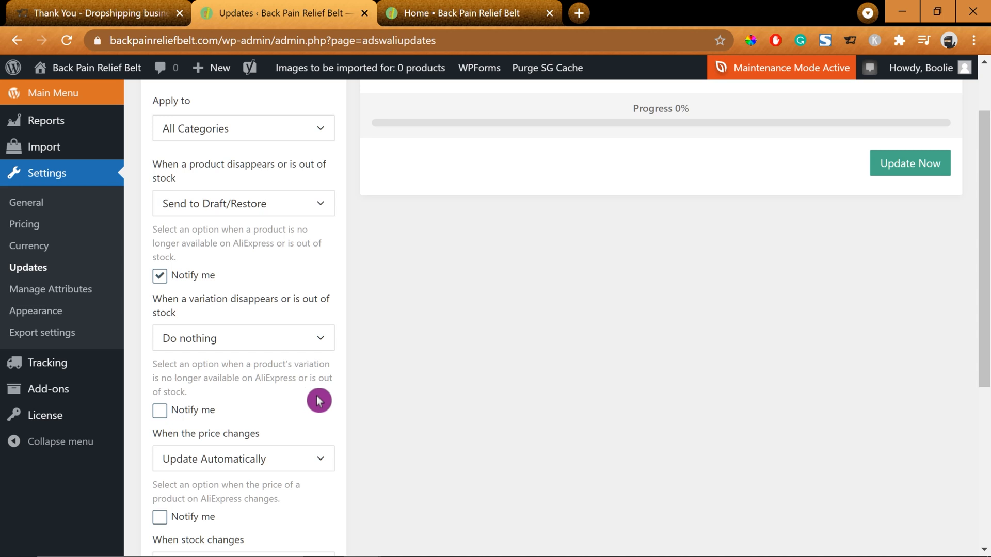
pyautogui.scroll(-2, 317, 396)
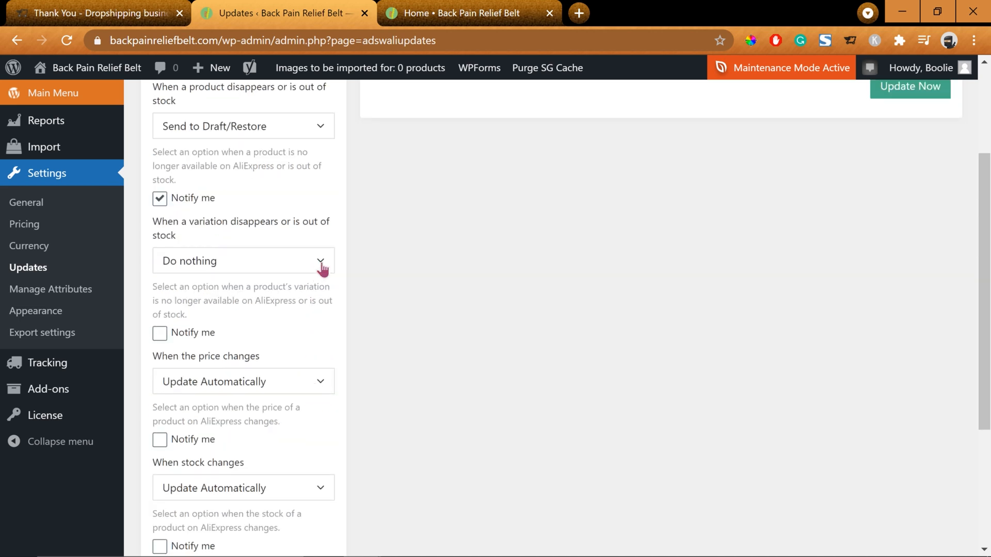
pyautogui.click(320, 263)
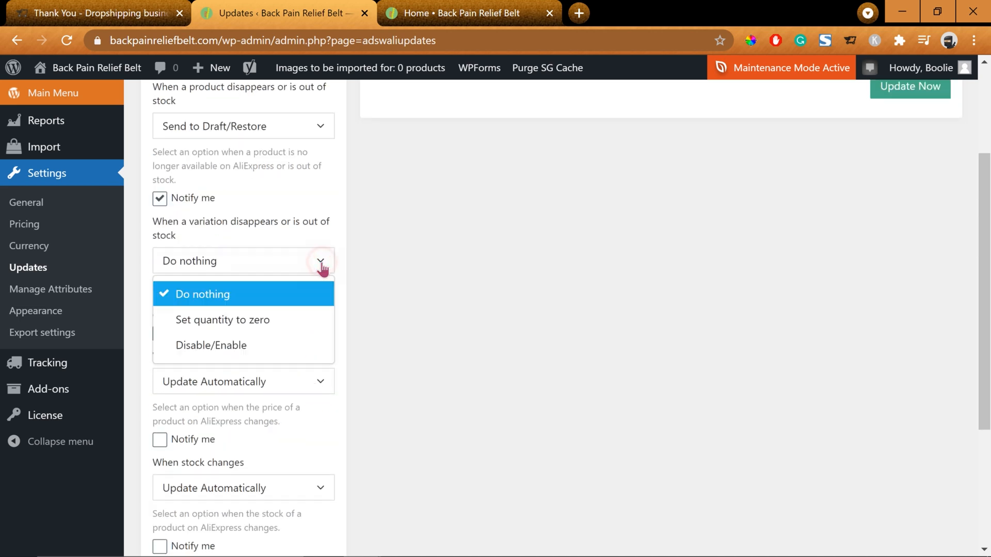
pyautogui.click(244, 349)
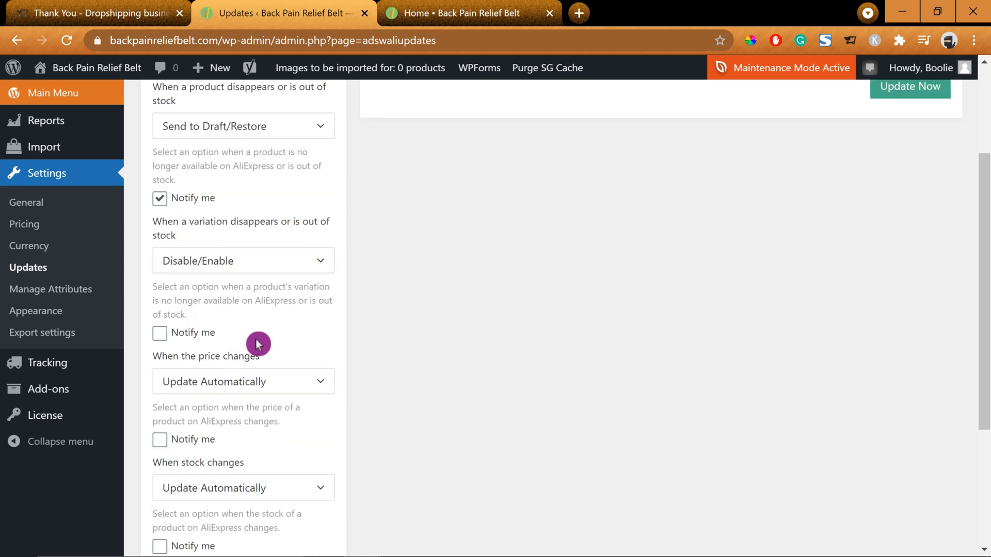
pyautogui.click(161, 334)
# Enable the notification for product price changes and save the product update settings
pyautogui.scroll(-2, 315, 335)
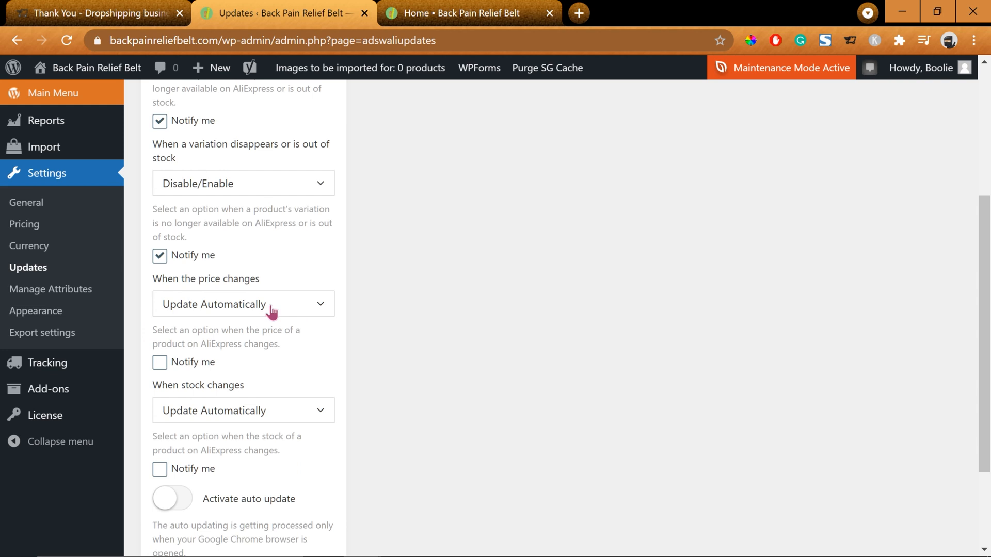
pyautogui.scroll(-2, 292, 334)
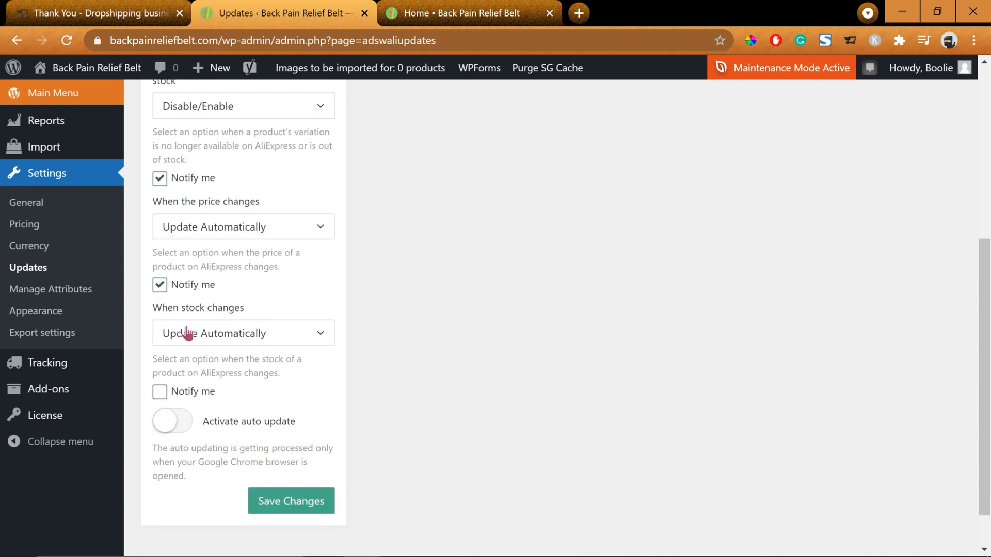
pyautogui.scroll(-1, 333, 375)
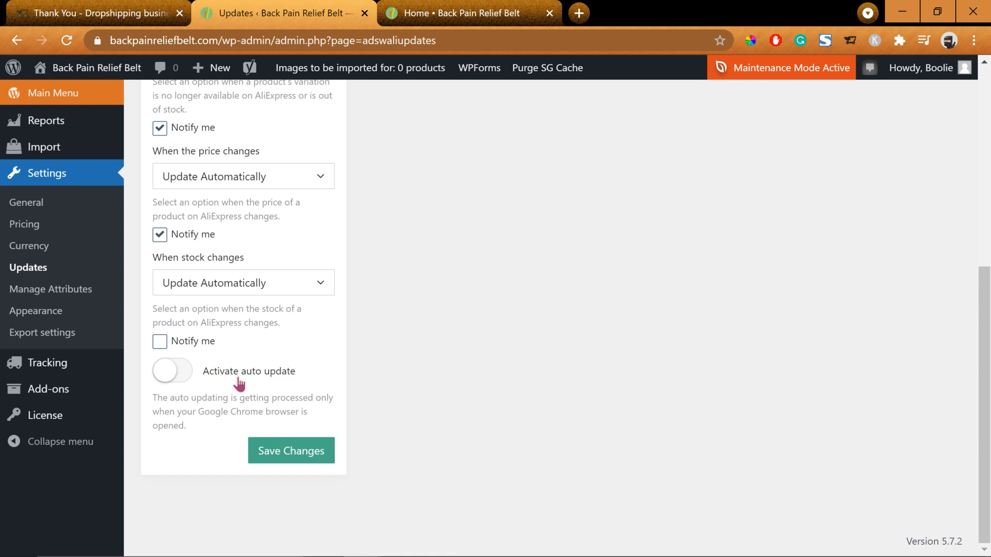
pyautogui.click(288, 452)
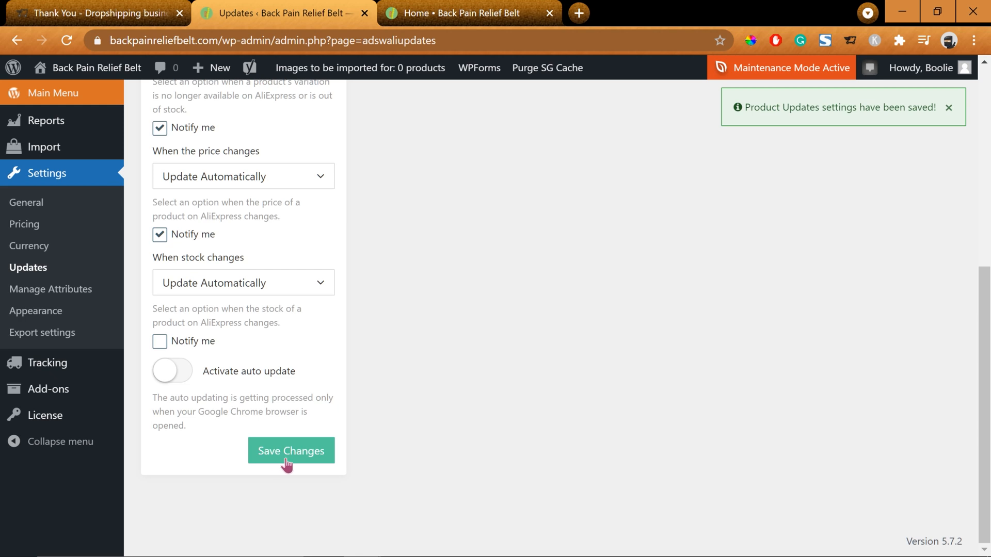
# Open Manage Attributes and choose the suggested Ships from attribute
pyautogui.click(36, 292)
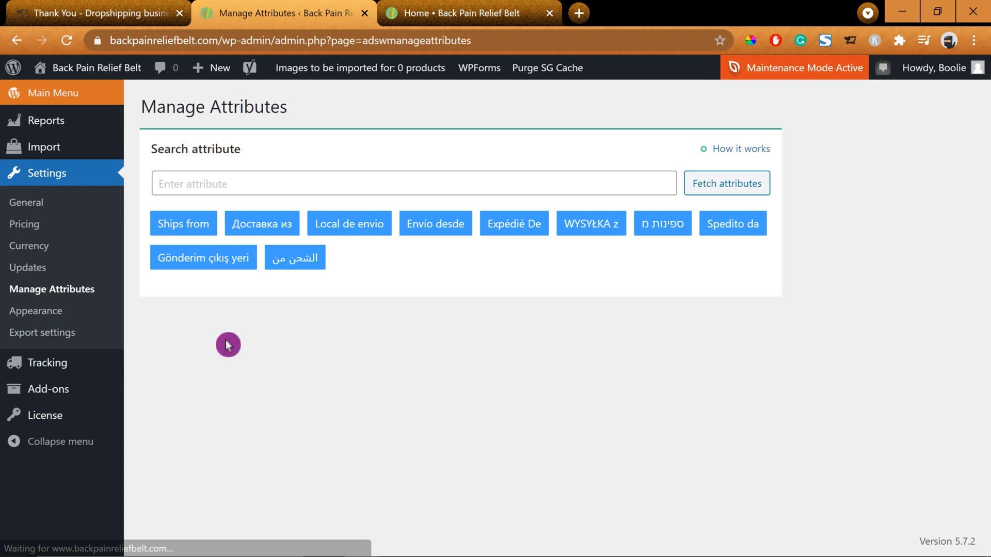
pyautogui.click(187, 225)
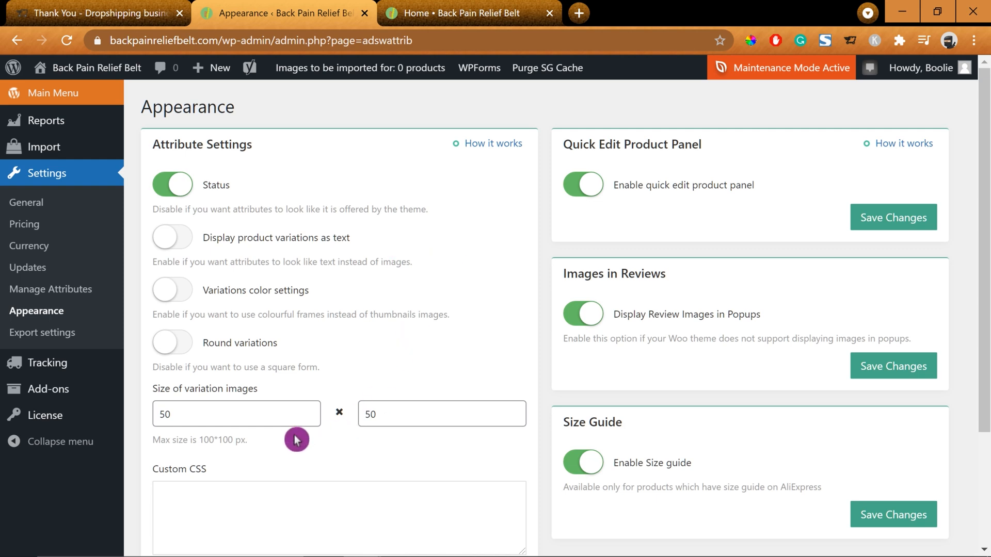
# Review the Appearance settings and save the Attribute Settings with 50 x 50 variation images
pyautogui.scroll(-3, 518, 469)
pyautogui.scroll(3, 527, 483)
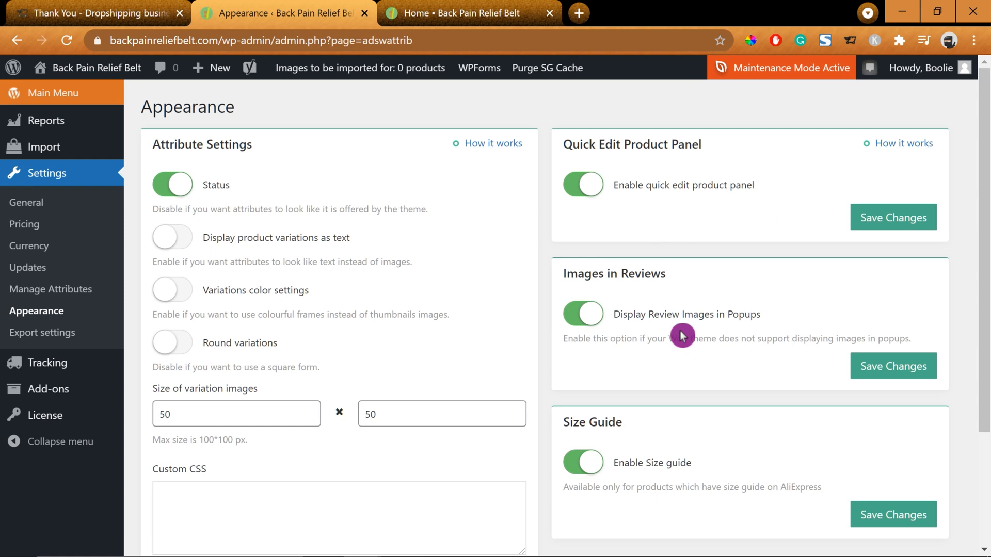
pyautogui.scroll(-3, 650, 351)
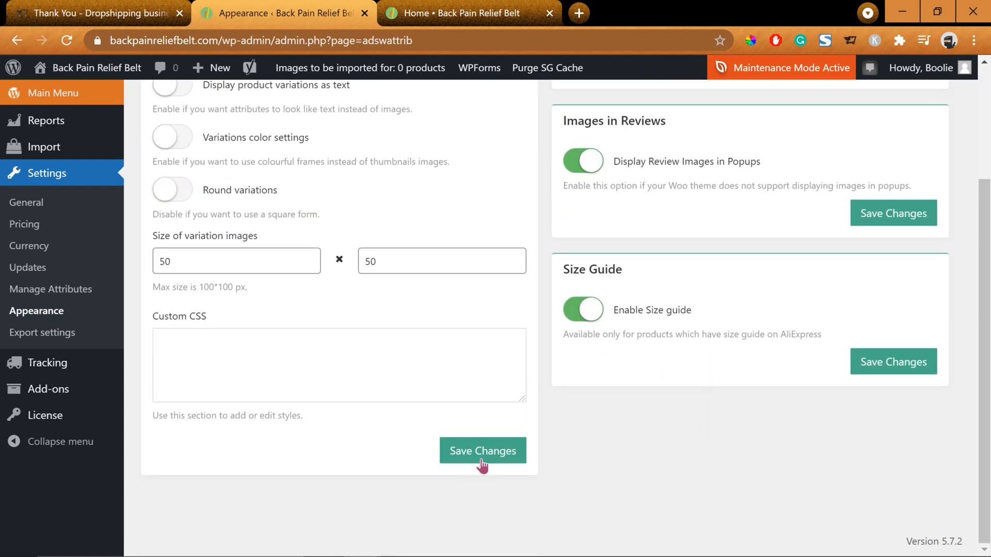
pyautogui.click(482, 464)
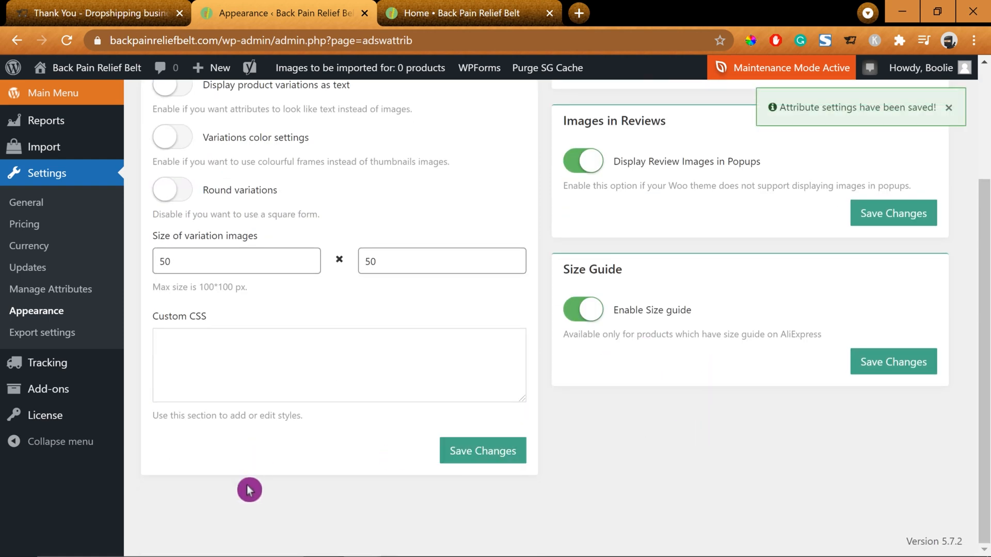
# Open the Export settings page and review which plugin settings can be exported or imported
pyautogui.click(54, 336)
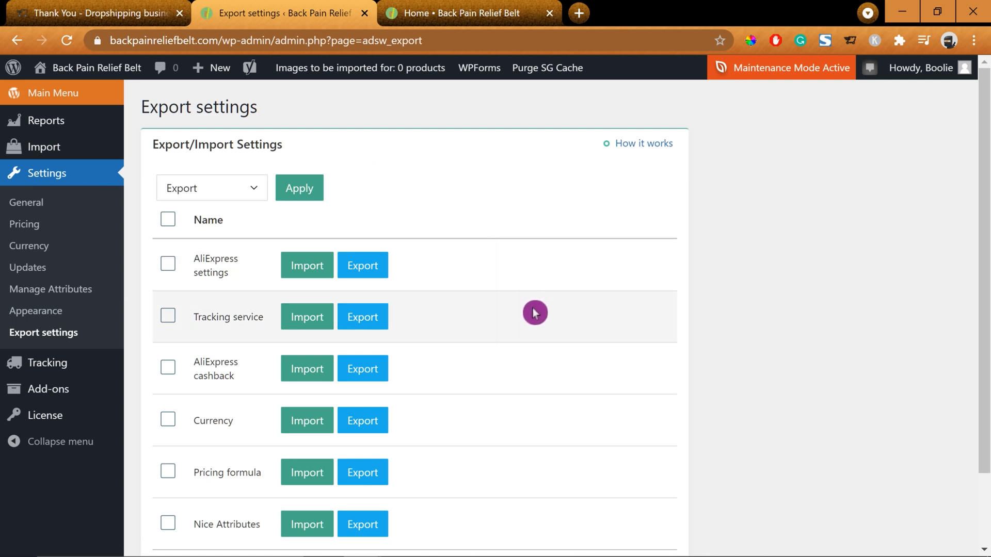
pyautogui.scroll(-2, 533, 312)
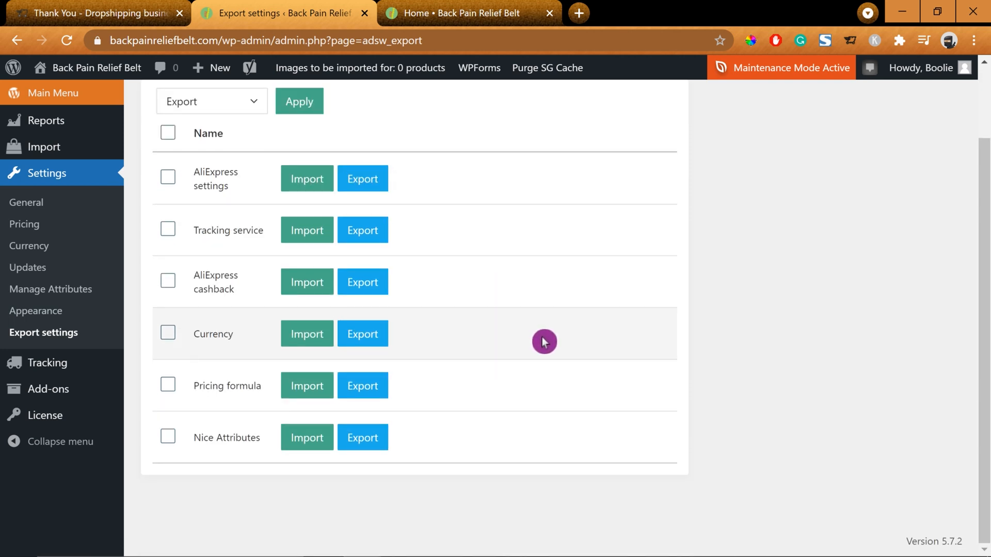
# Review the Google Analytics setup in the Traffic Report and the Activities List under Reports
pyautogui.scroll(2, 545, 345)
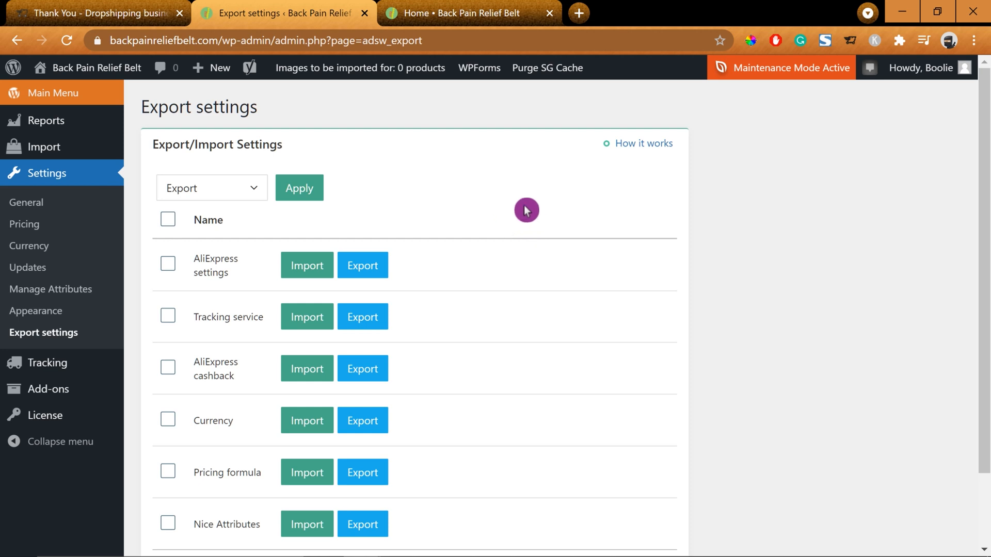
pyautogui.moveTo(53, 126)
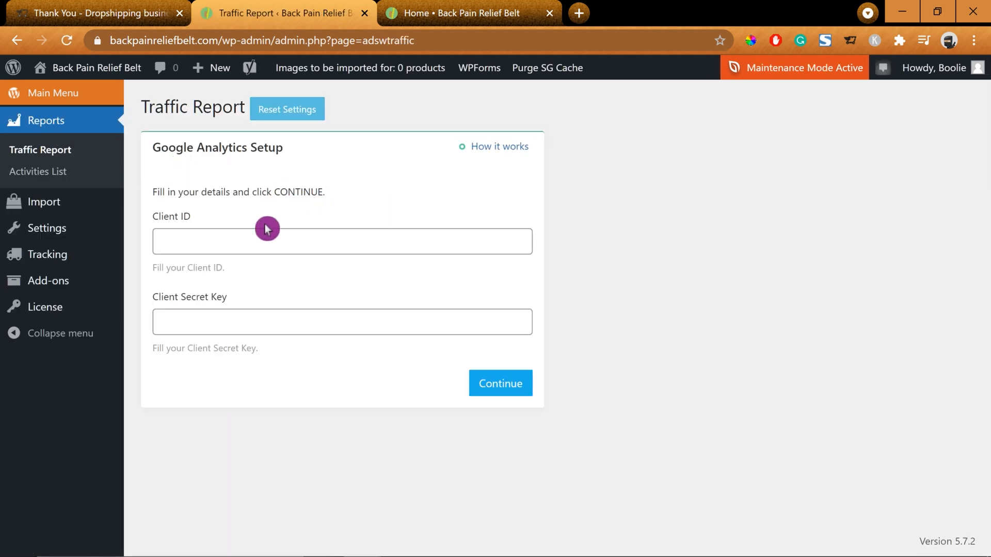
pyautogui.click(221, 243)
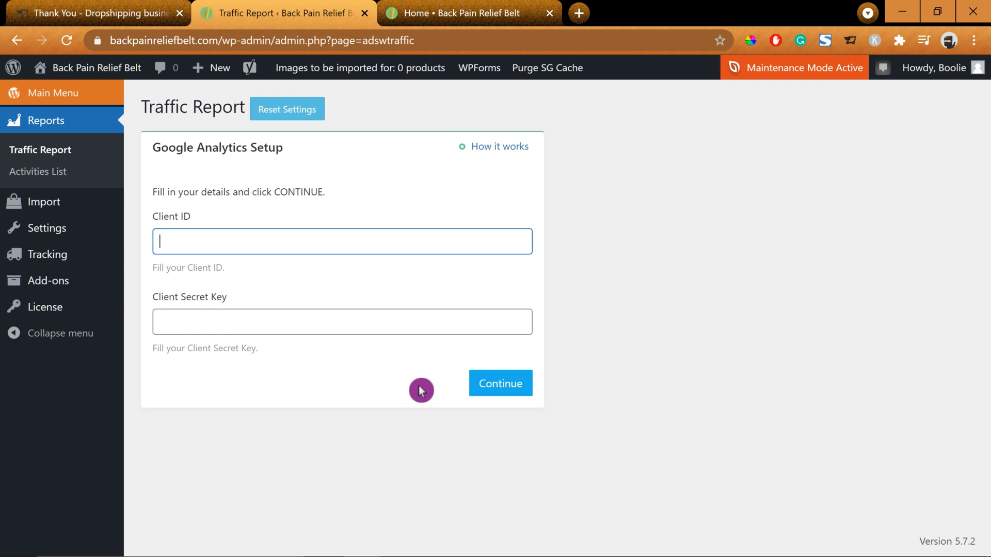
pyautogui.click(50, 176)
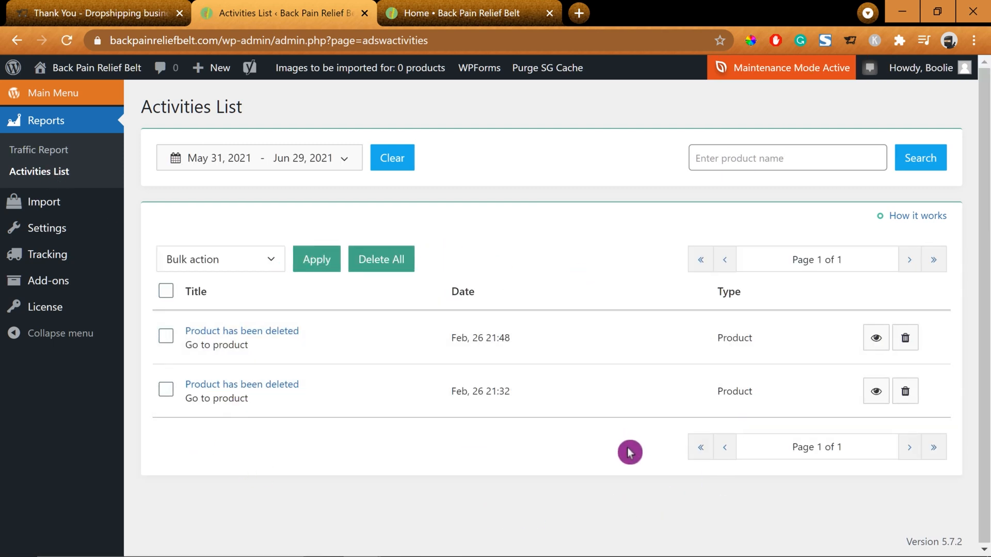
# Open the Import Products page and look through its product list and filters
pyautogui.moveTo(44, 210)
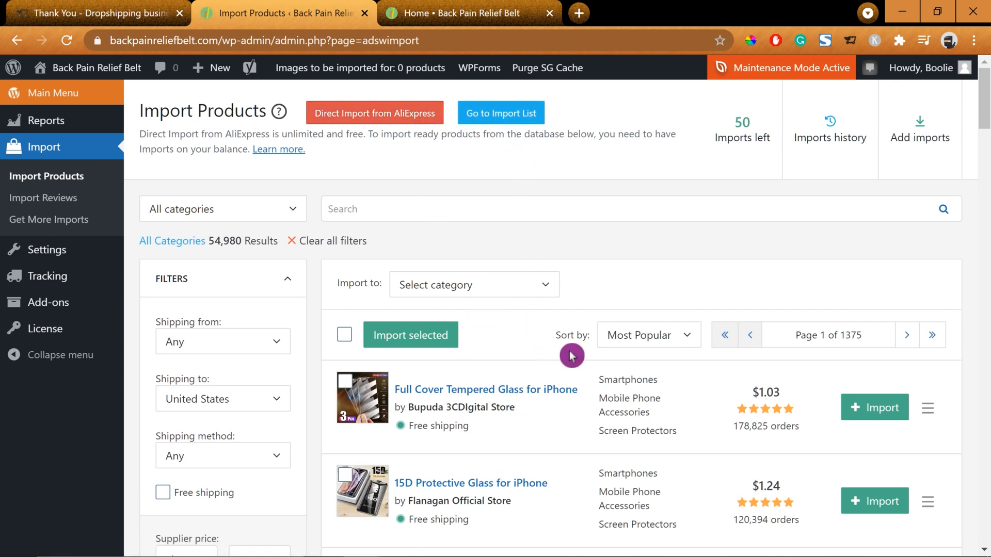
pyautogui.scroll(-4, 579, 385)
pyautogui.scroll(-7, 579, 384)
pyautogui.scroll(12, 579, 385)
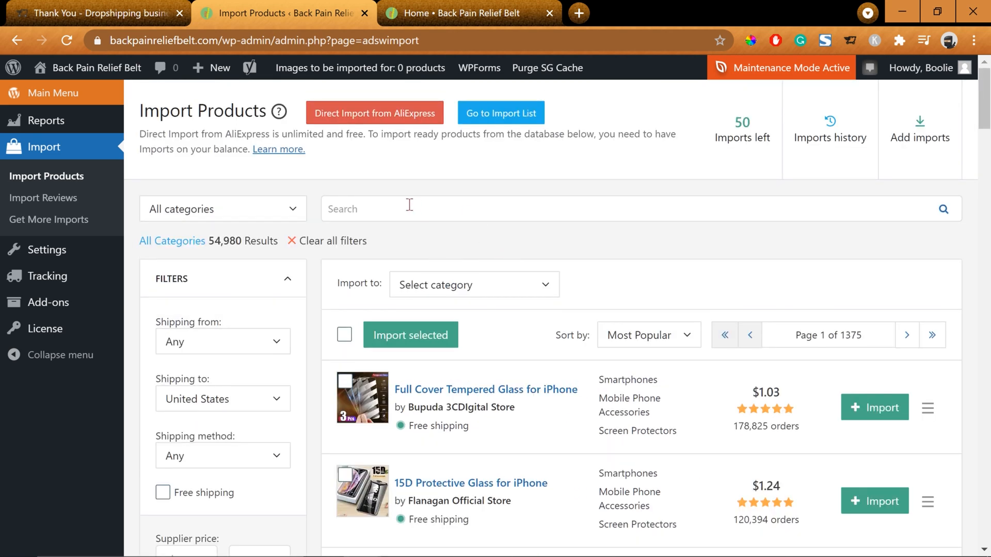
# Open the Tracking page and review its order filters and tracked orders
pyautogui.click(47, 276)
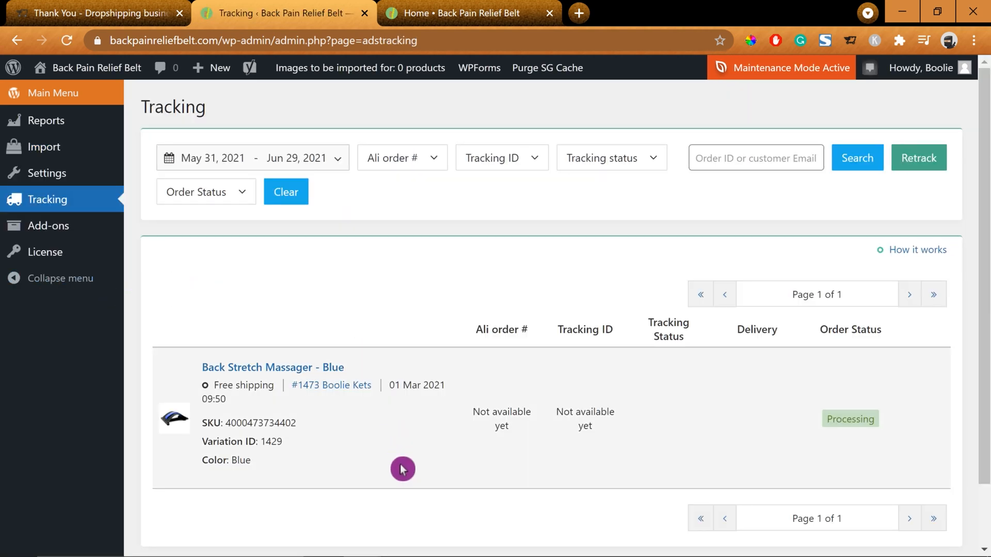
pyautogui.scroll(-2, 435, 472)
pyautogui.scroll(2, 392, 465)
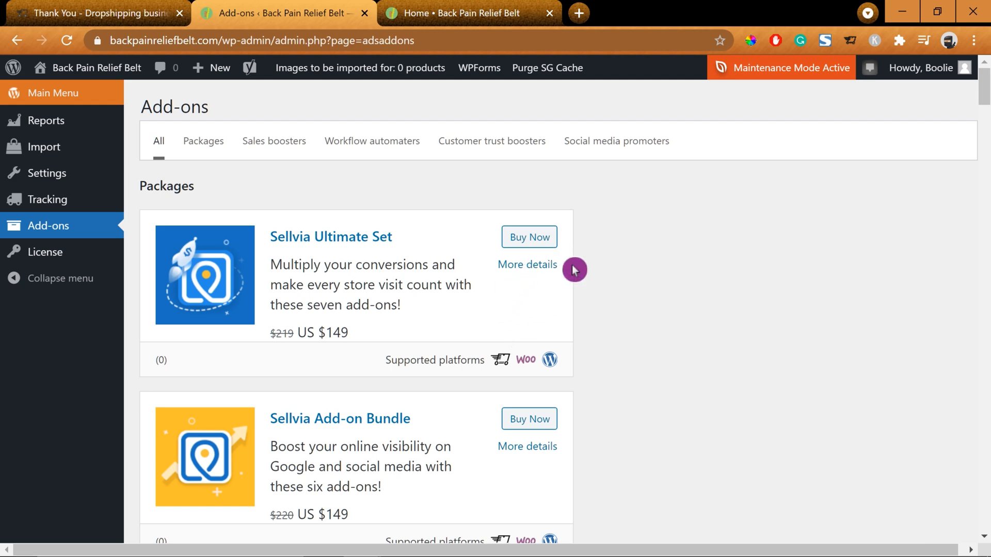
# Browse the packages offered on the Add-ons page, from Sellvia Ultimate Set down to Add-on Bundle
pyautogui.scroll(-5, 627, 341)
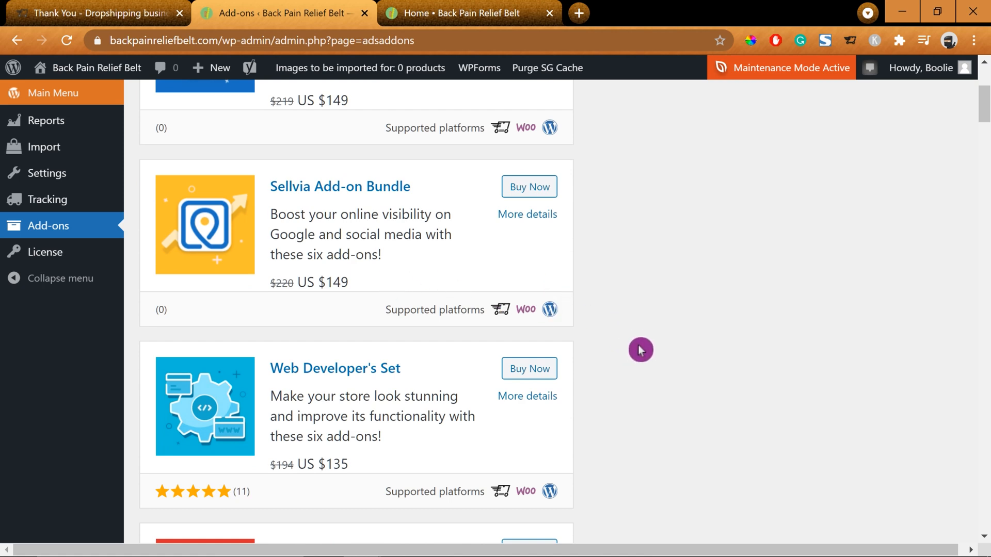
pyautogui.scroll(-2, 639, 365)
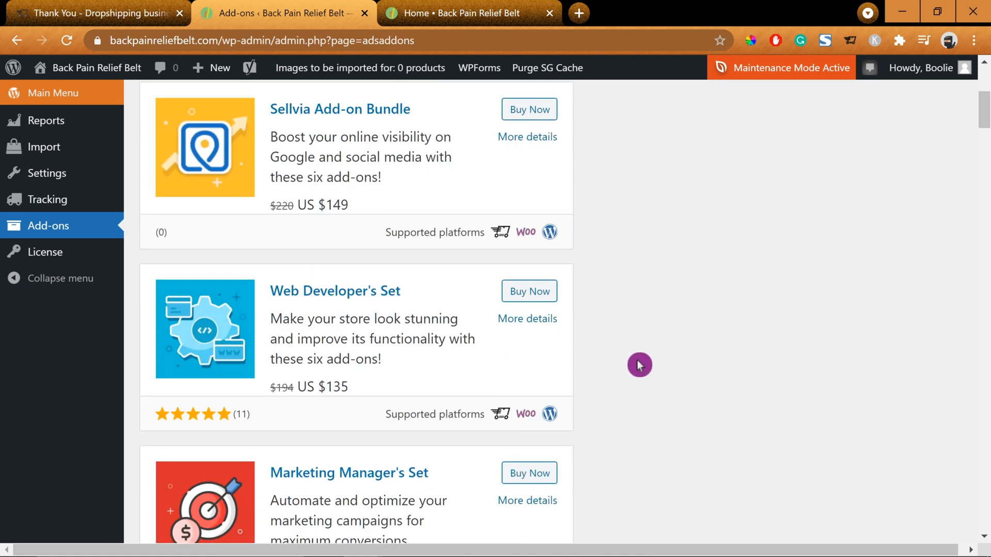
pyautogui.scroll(-5, 639, 364)
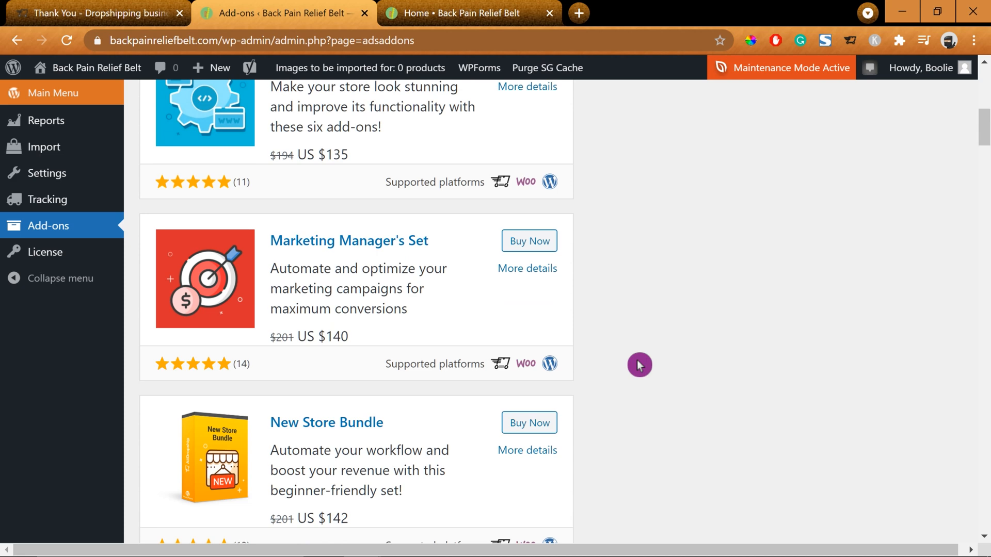
pyautogui.scroll(-8, 639, 365)
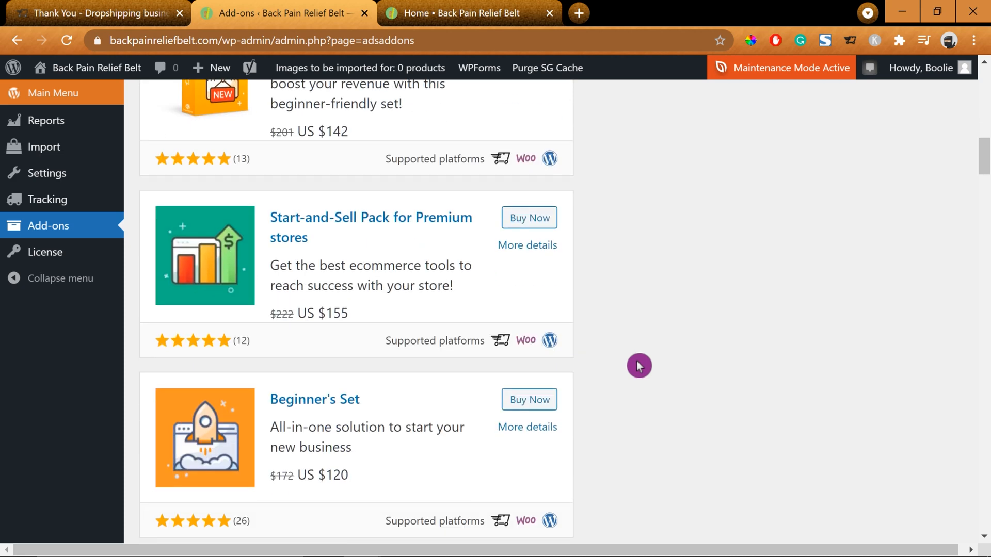
pyautogui.scroll(-5, 639, 366)
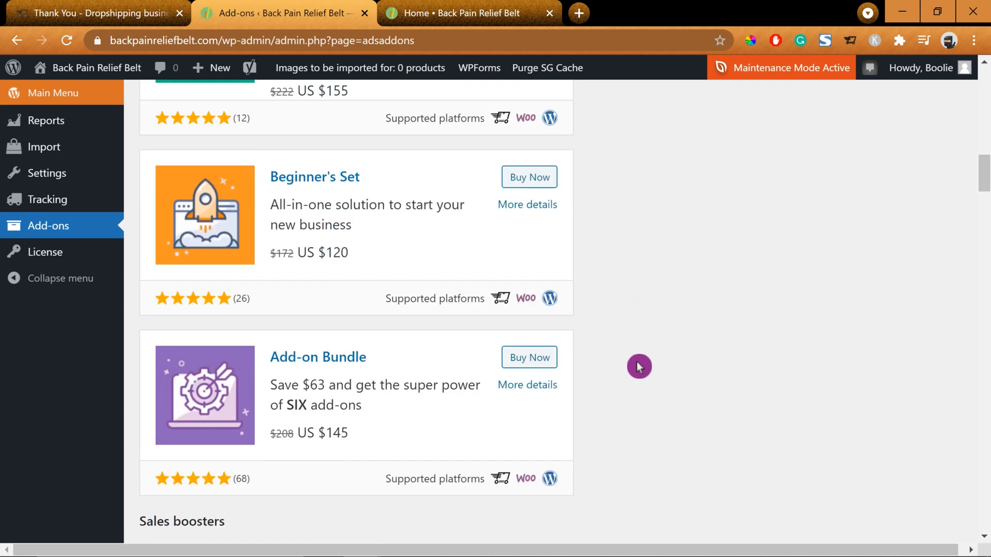
pyautogui.scroll(-2, 638, 366)
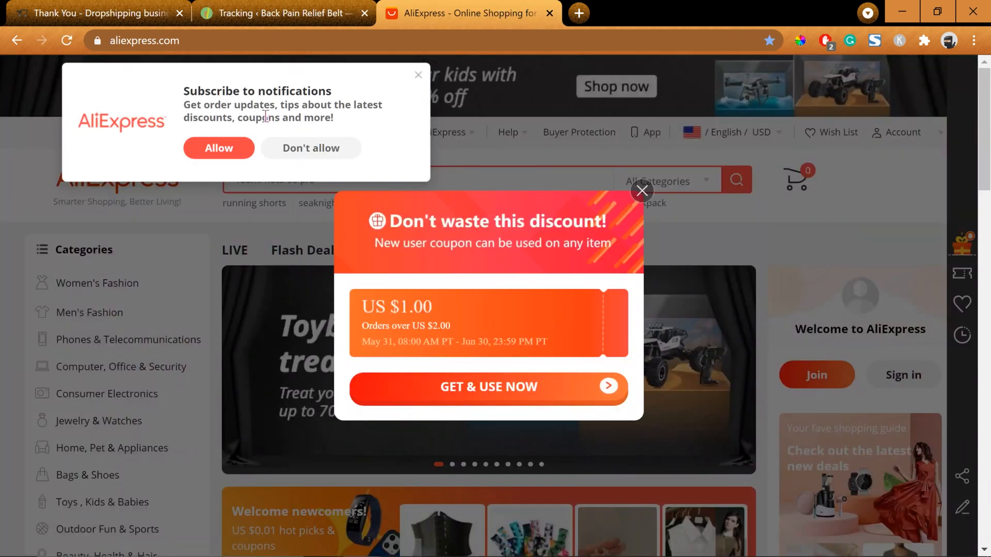
# On AliExpress, decline the notification request, dismiss the new user coupon and open the form for joining
pyautogui.click(308, 148)
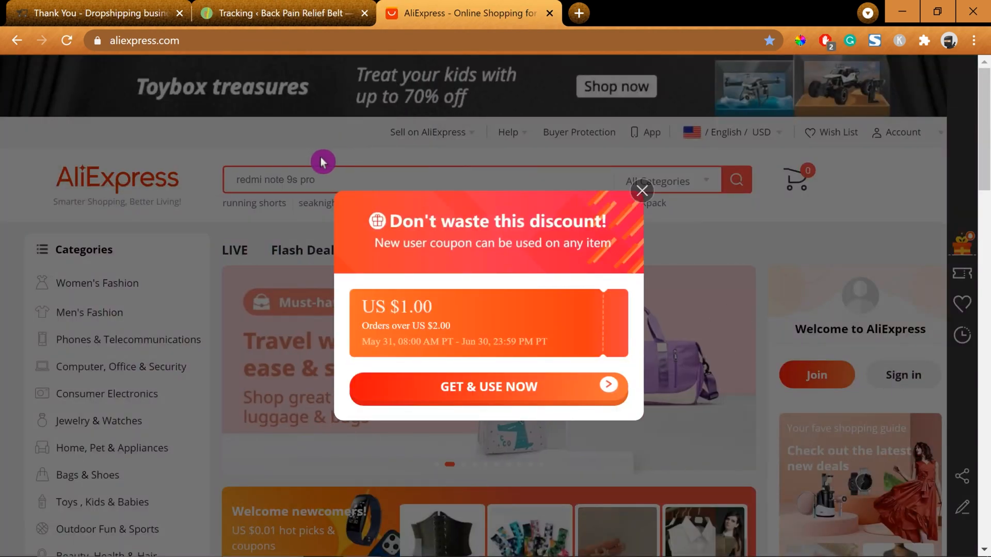
pyautogui.click(637, 190)
pyautogui.moveTo(936, 135)
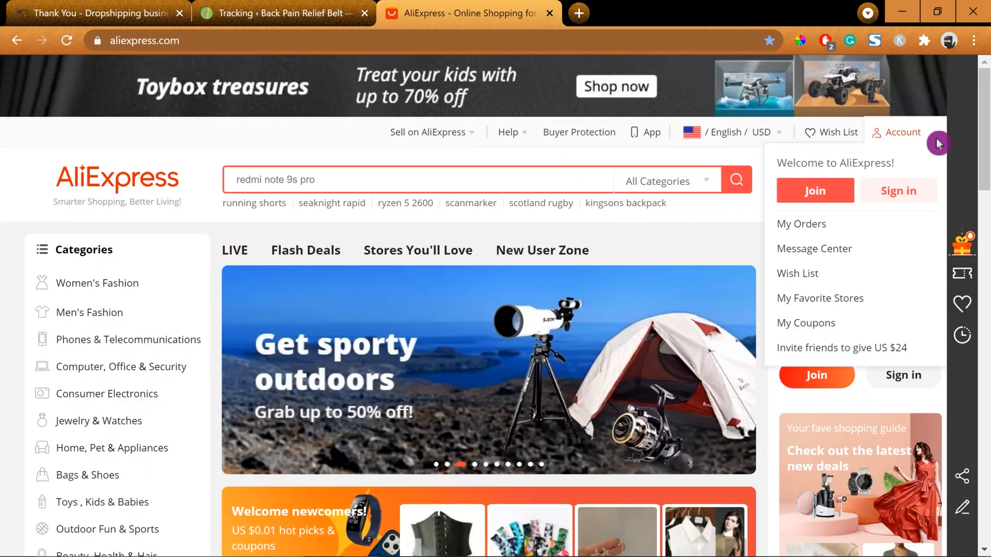
pyautogui.click(817, 195)
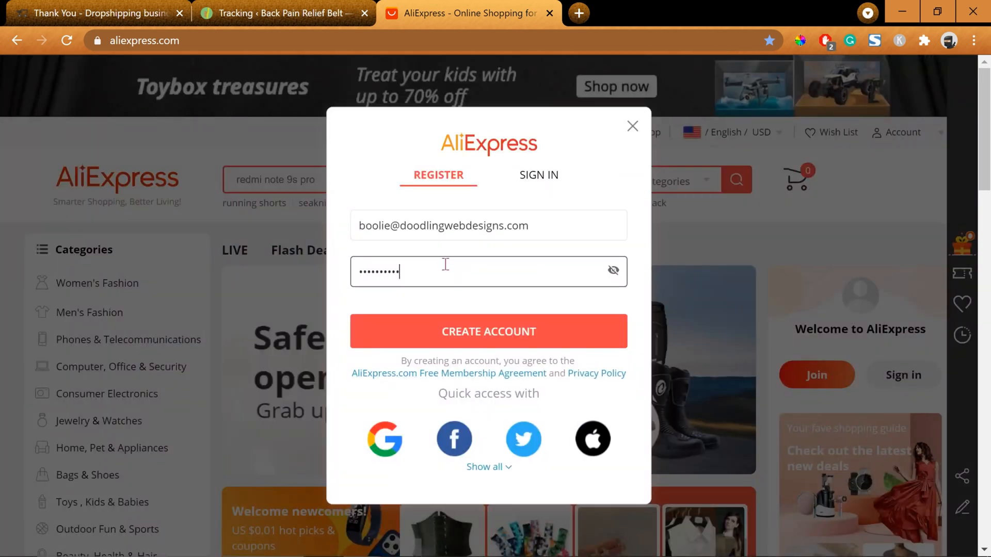
# Create the AliExpress account with the account password and confirm it using the verification code from the latest AliExpress e-mail
pyautogui.write('****')
pyautogui.click(506, 335)
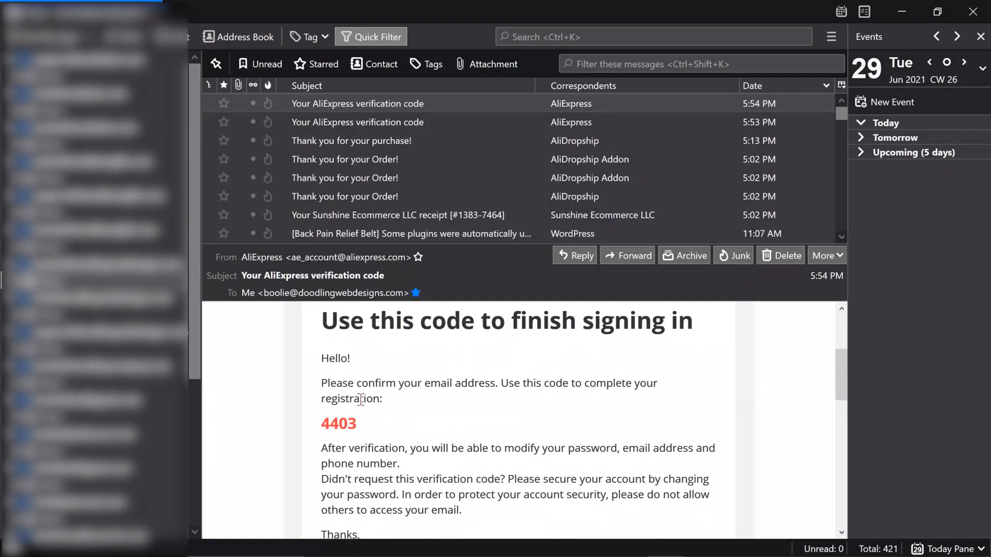
pyautogui.click(356, 122)
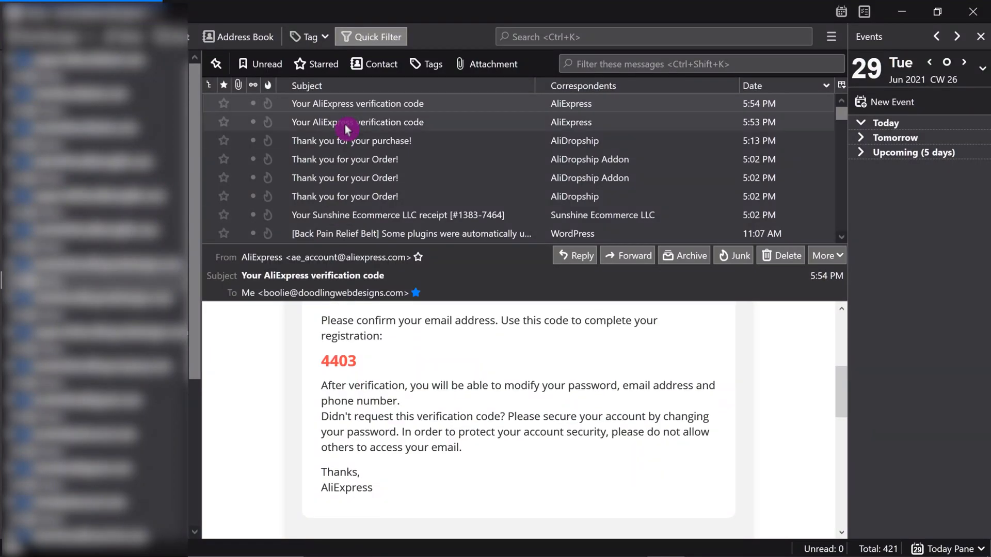
pyautogui.click(488, 389)
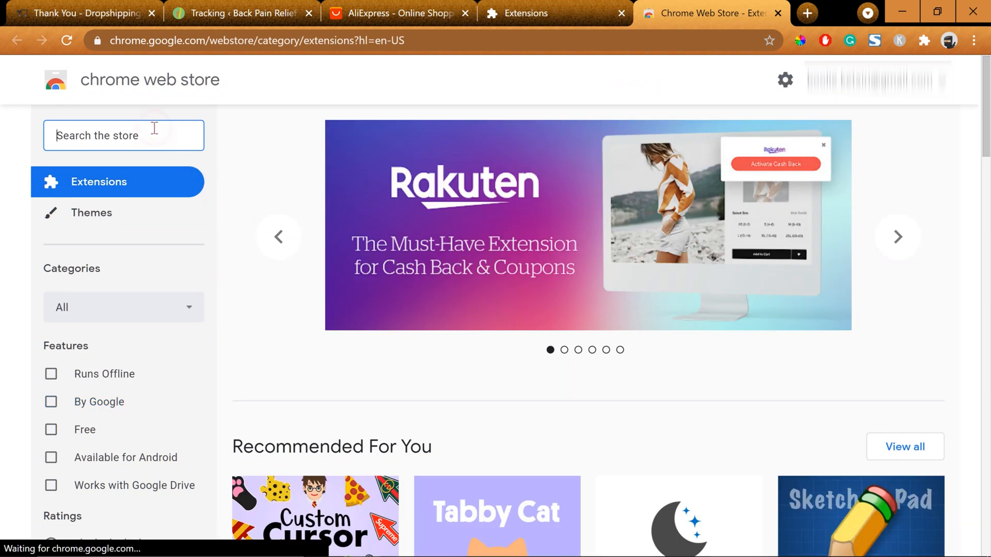
# Search the Chrome Web Store for alidropship and add the AliDropship extension to Chrome
pyautogui.click(155, 128)
pyautogui.write('alidropship')
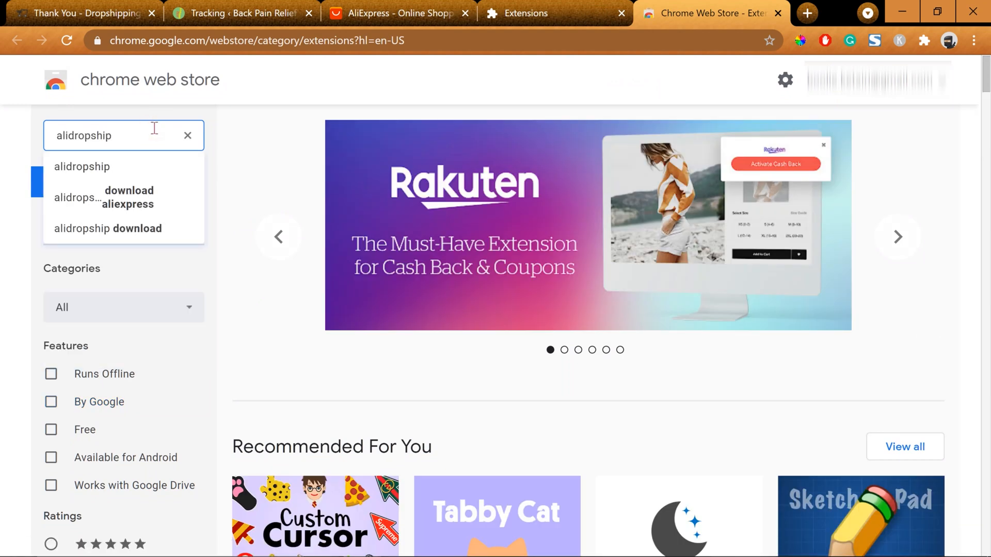
pyautogui.press('Return')
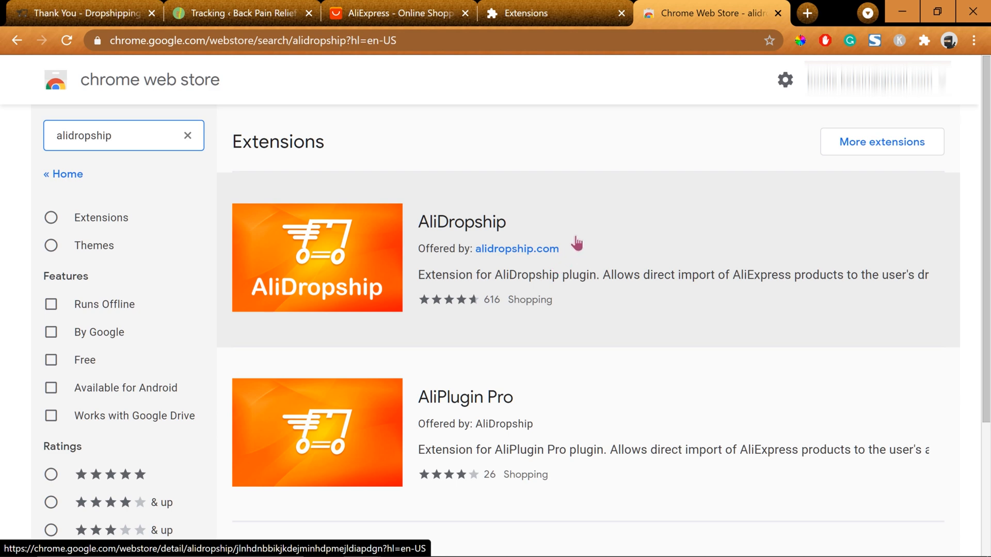
pyautogui.click(460, 225)
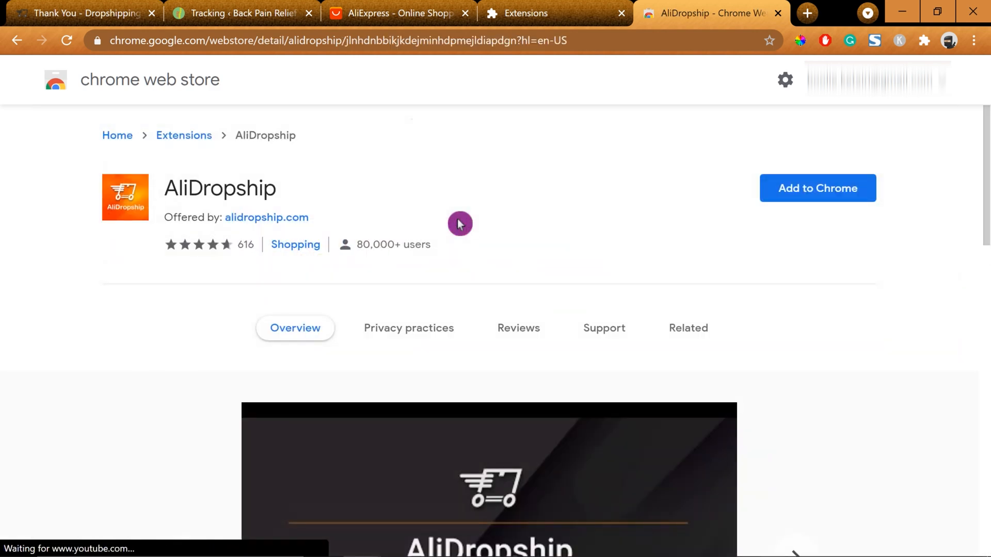
pyautogui.click(825, 196)
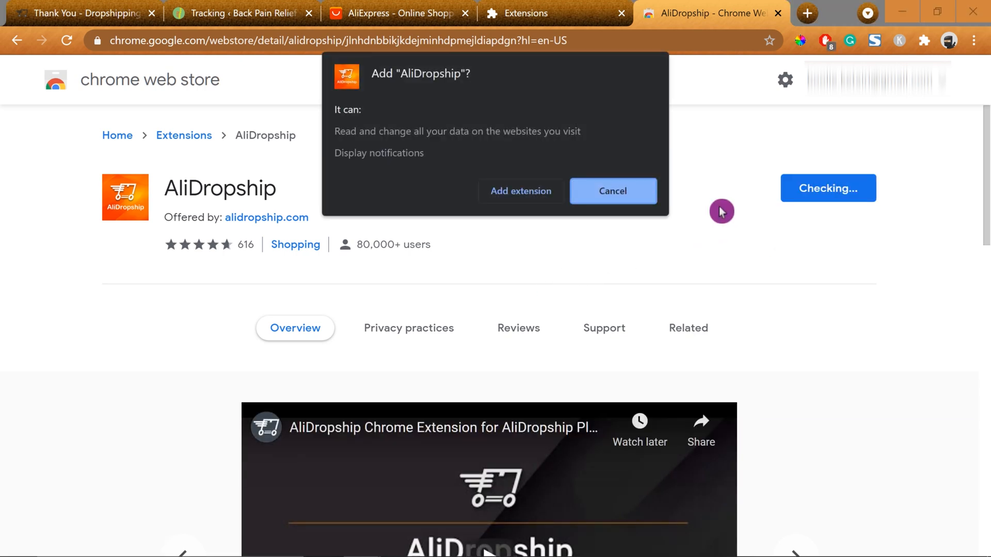
pyautogui.click(519, 190)
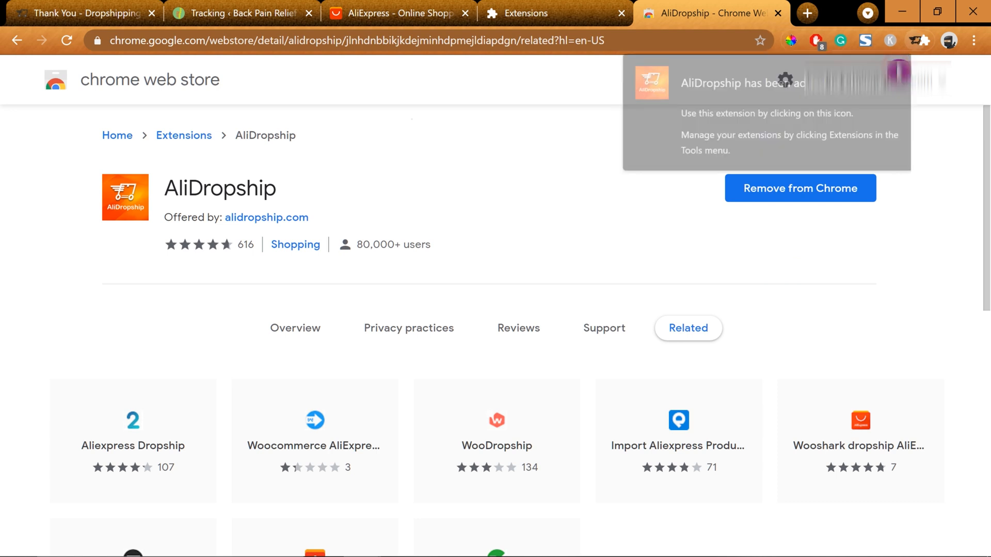
# Pin the AliDropship extension to the browser and open its store connection window
pyautogui.click(924, 41)
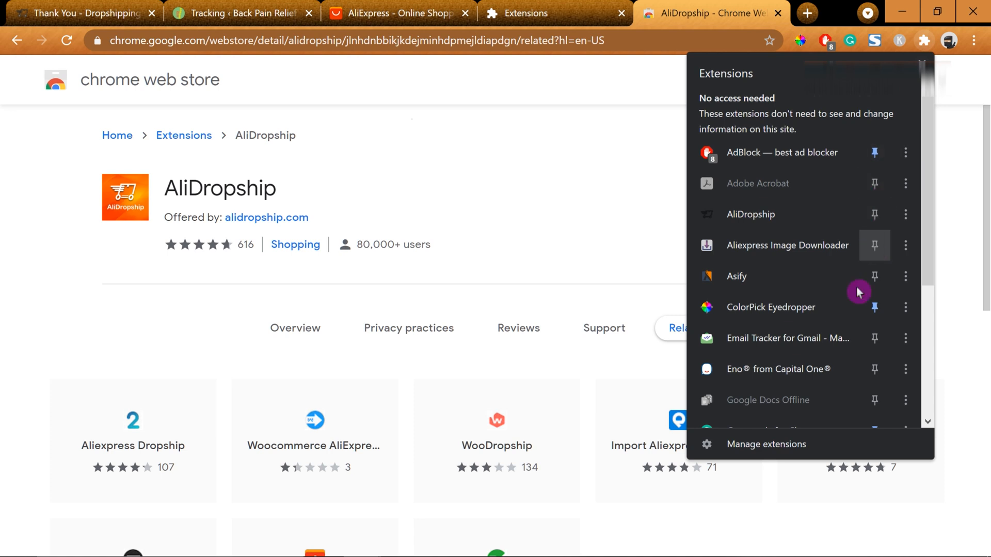
pyautogui.click(875, 216)
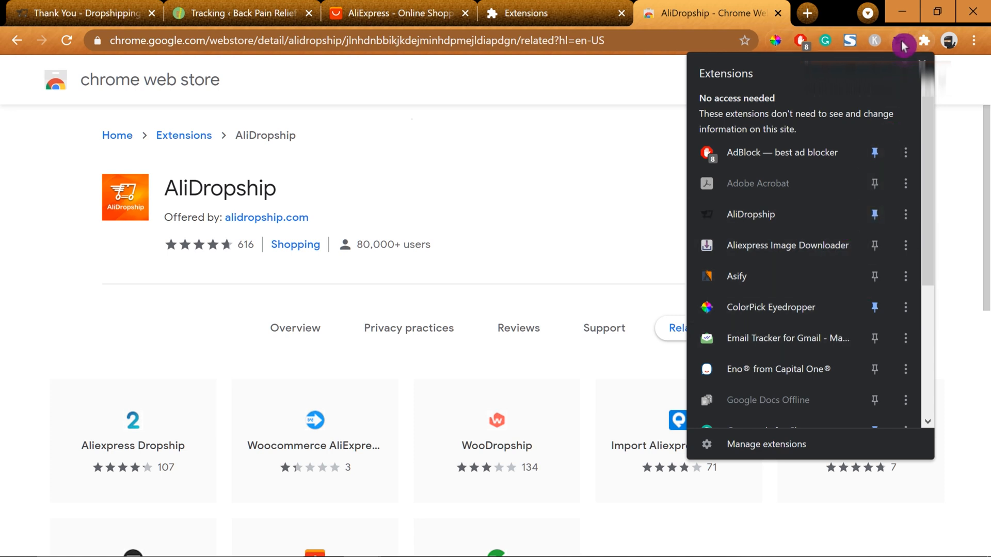
pyautogui.click(923, 40)
pyautogui.click(902, 46)
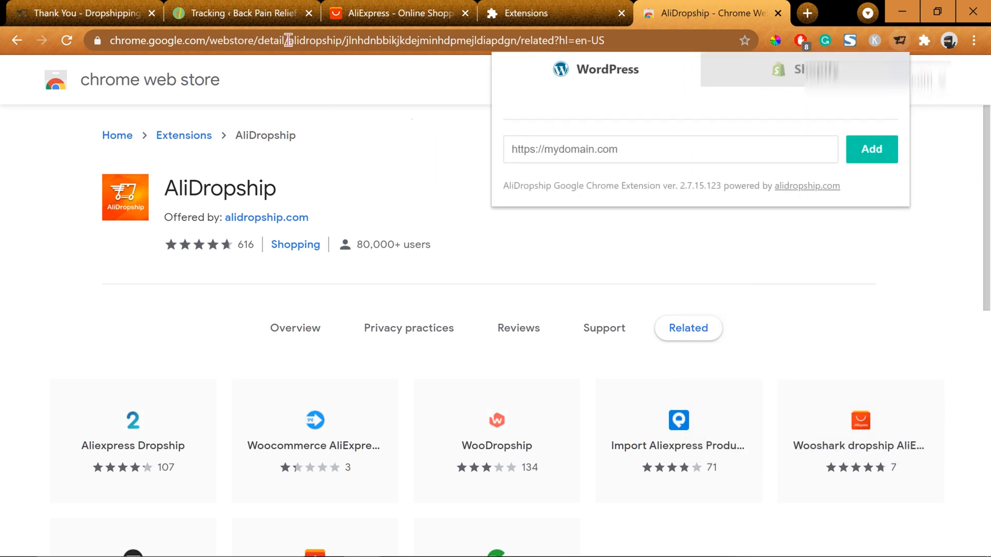
pyautogui.click(254, 15)
pyautogui.moveTo(207, 40); pyautogui.dragTo(111, 41)
pyautogui.rightClick(129, 42)
pyautogui.click(175, 149)
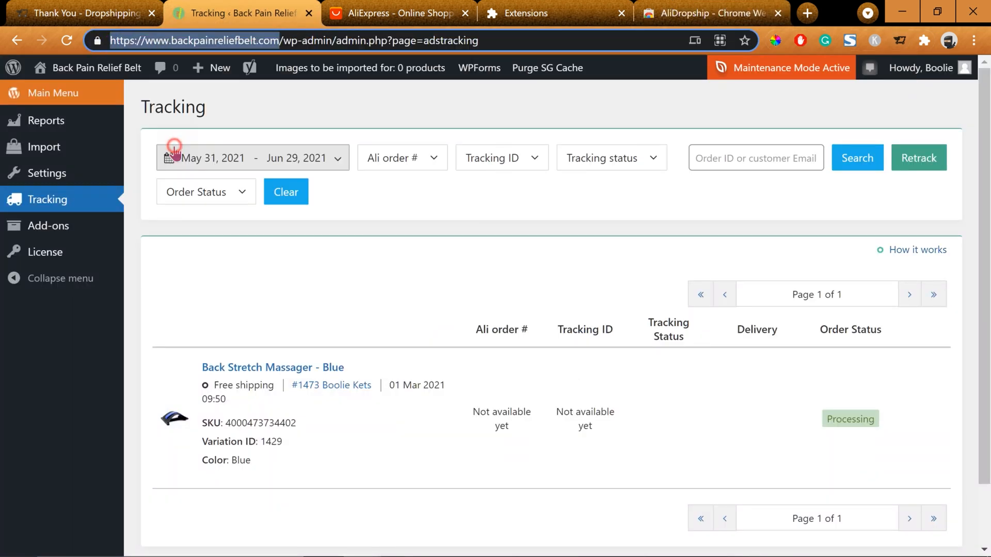
# Close the Extensions and Chrome Web Store pages to return to AliExpress
pyautogui.click(702, 20)
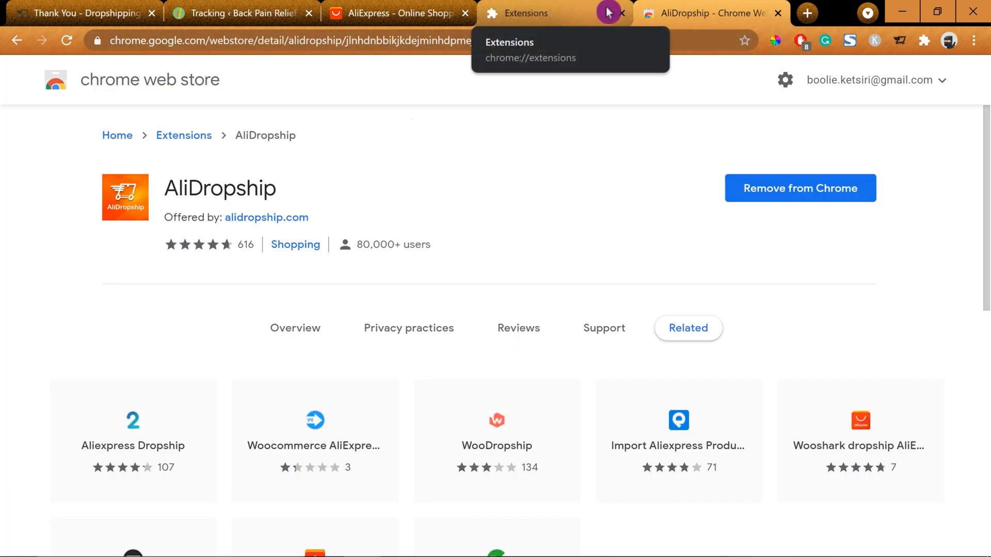
pyautogui.click(623, 14)
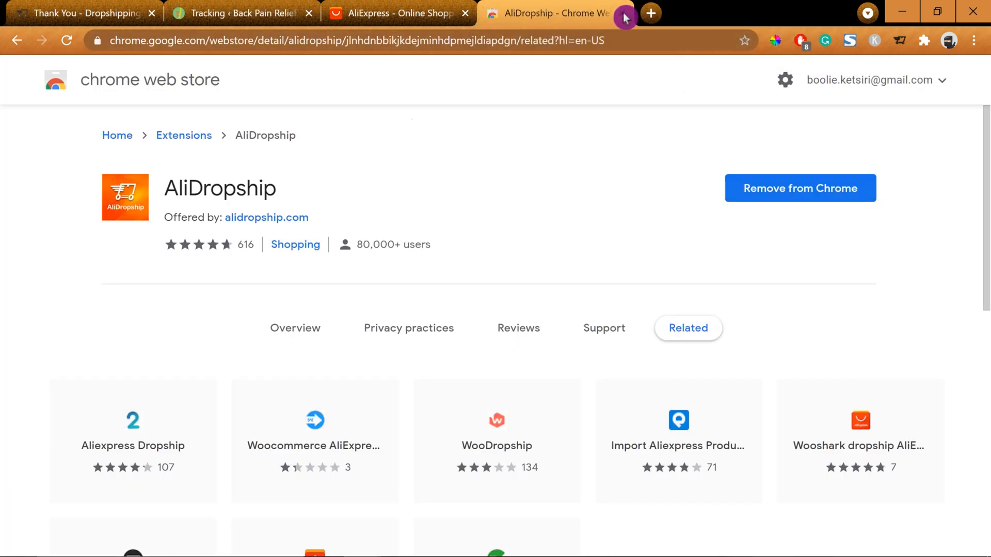
pyautogui.click(624, 14)
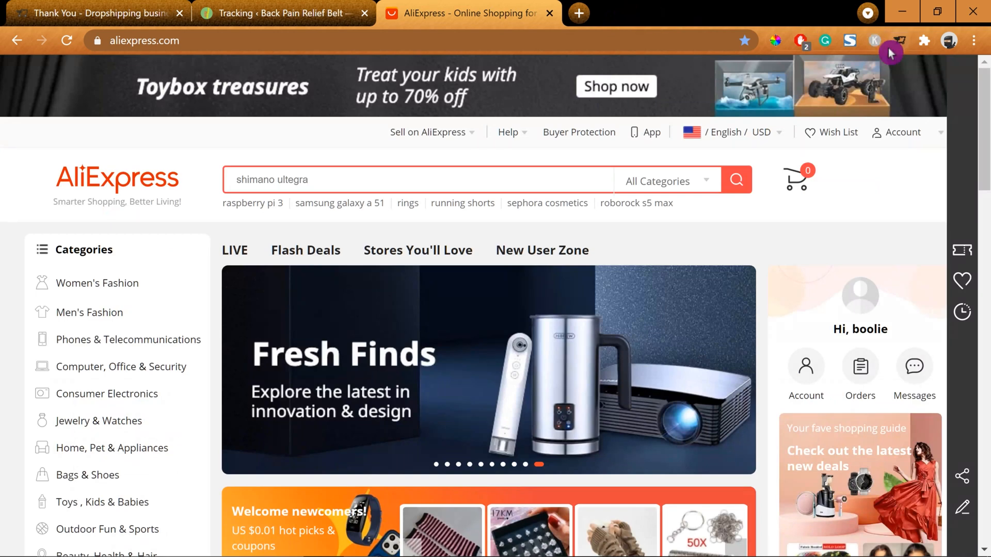
# Add the copied store address as a WordPress site in the AliDropship extension and open the login for that store
pyautogui.click(899, 40)
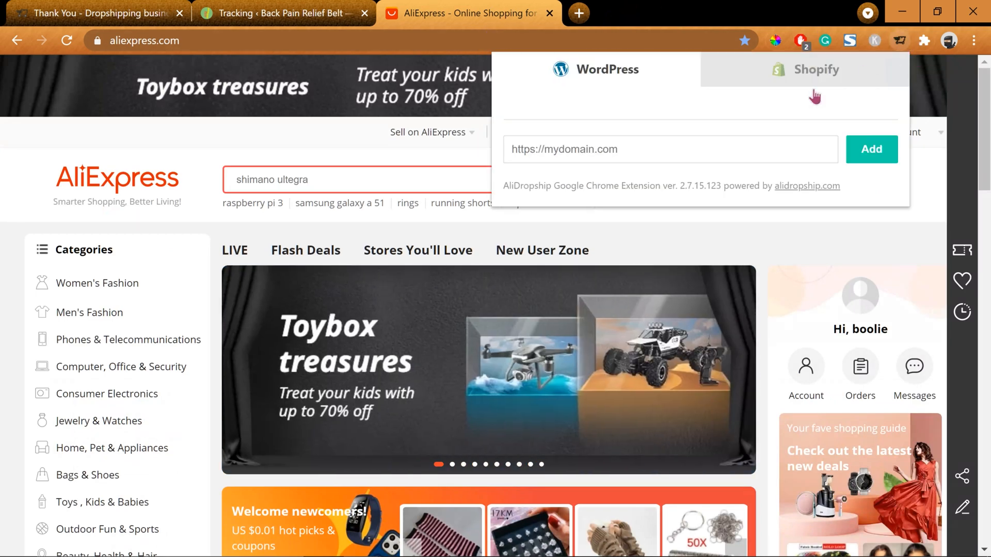
pyautogui.hotkey('ctrl', 'v')
pyautogui.click(874, 154)
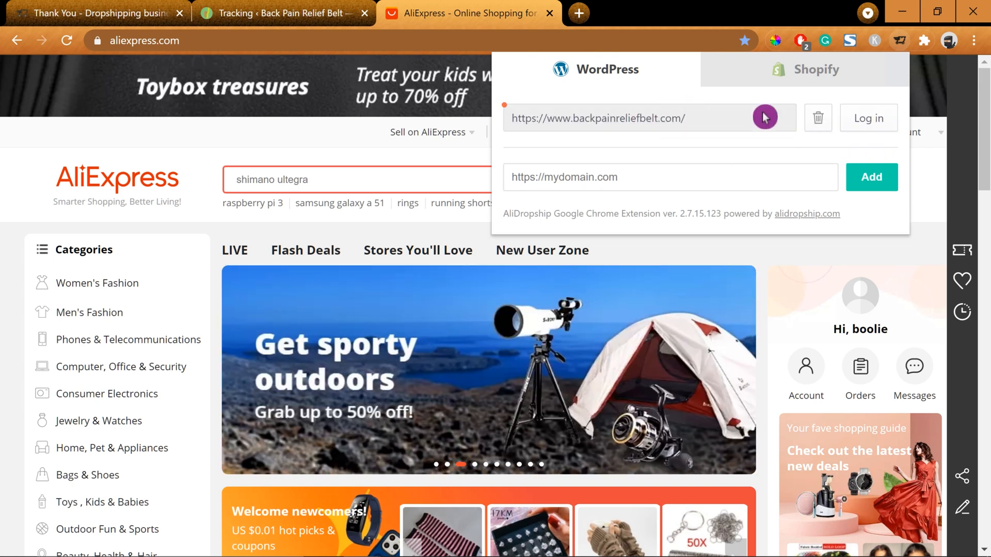
pyautogui.click(869, 121)
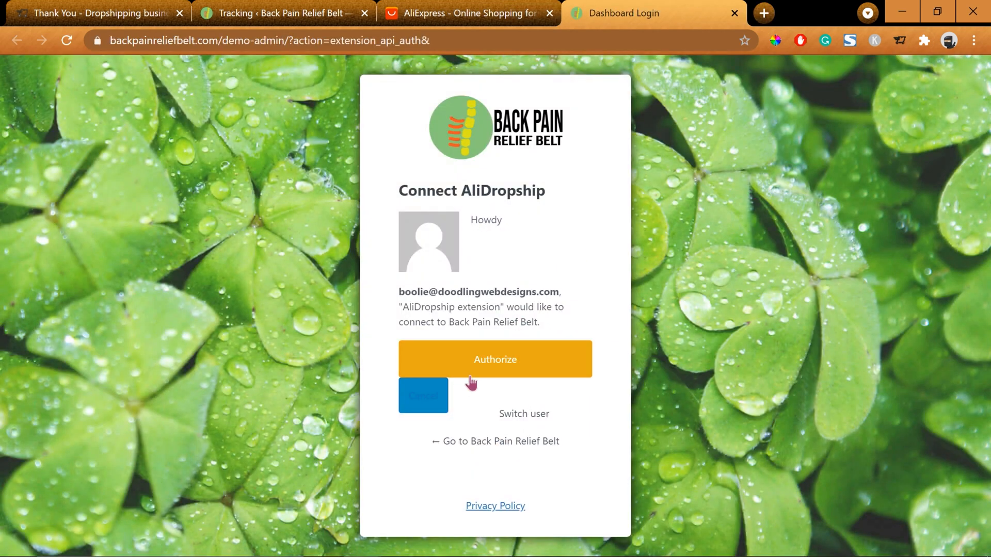
# Authorize the AliDropship extension to connect to the Back Pain Relief Belt store and select that store as the import destination on AliExpress
pyautogui.click(509, 362)
pyautogui.click(496, 368)
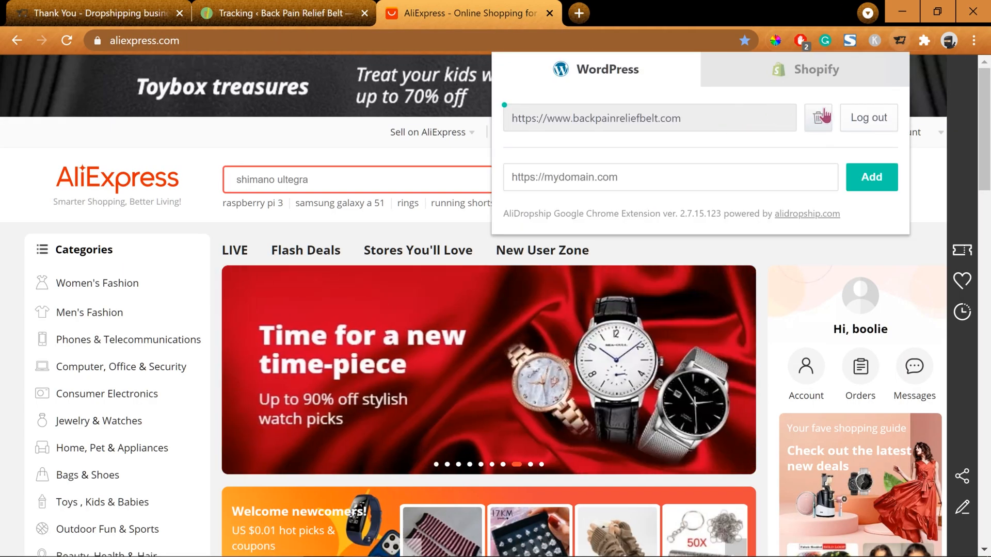
pyautogui.click(899, 40)
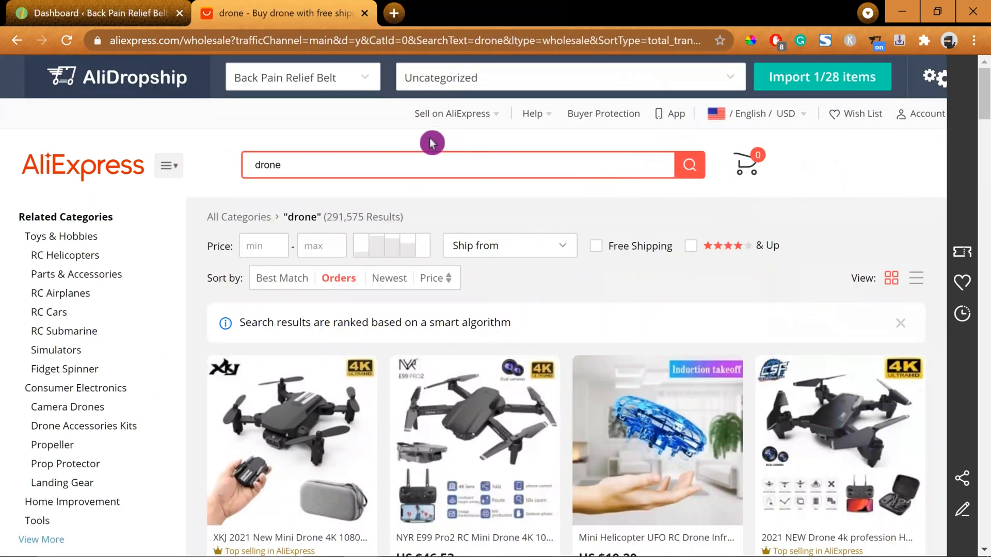
pyautogui.click(370, 84)
pyautogui.click(333, 106)
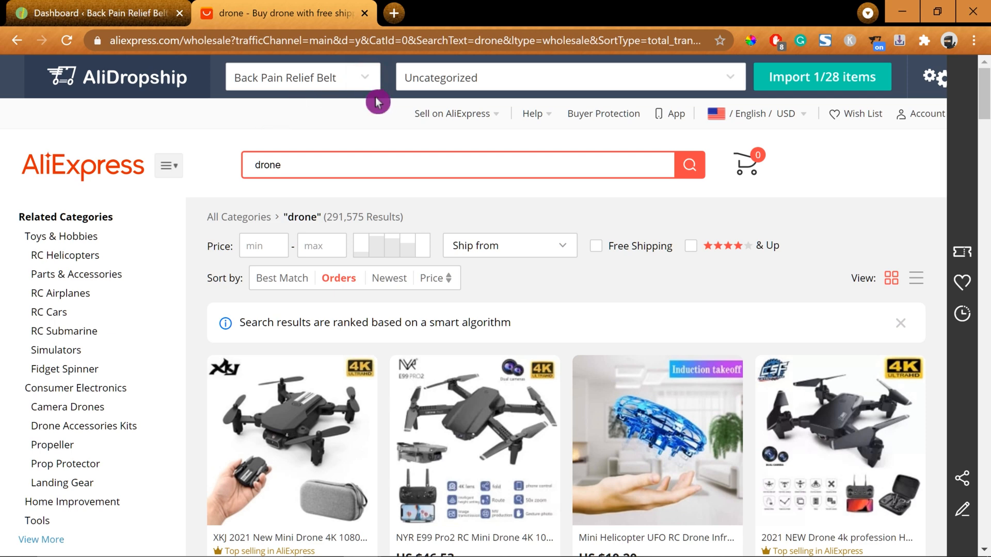
# Open AliDropship Woo's Import Products page in the store dashboard and filter products to those shipping from the United States
pyautogui.click(108, 16)
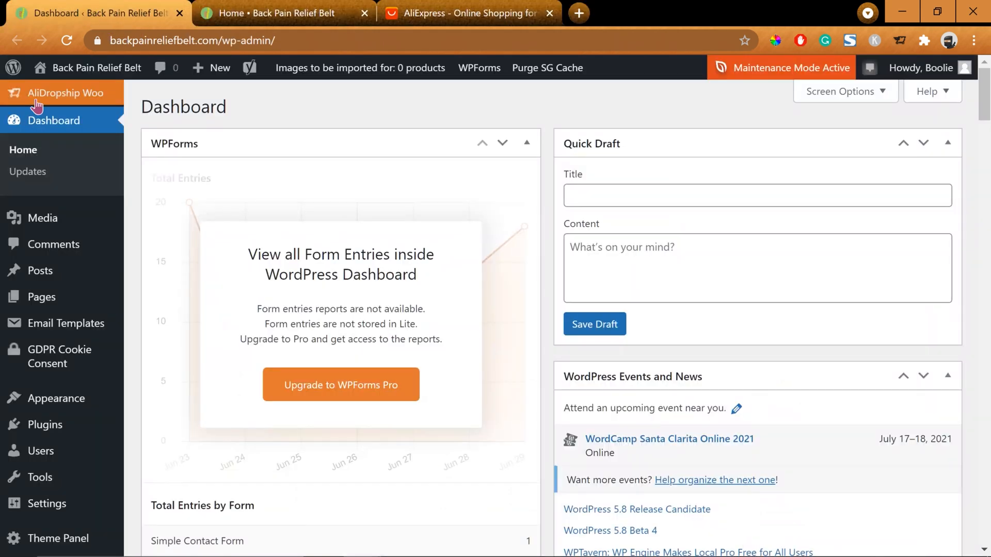
pyautogui.click(42, 95)
pyautogui.click(51, 153)
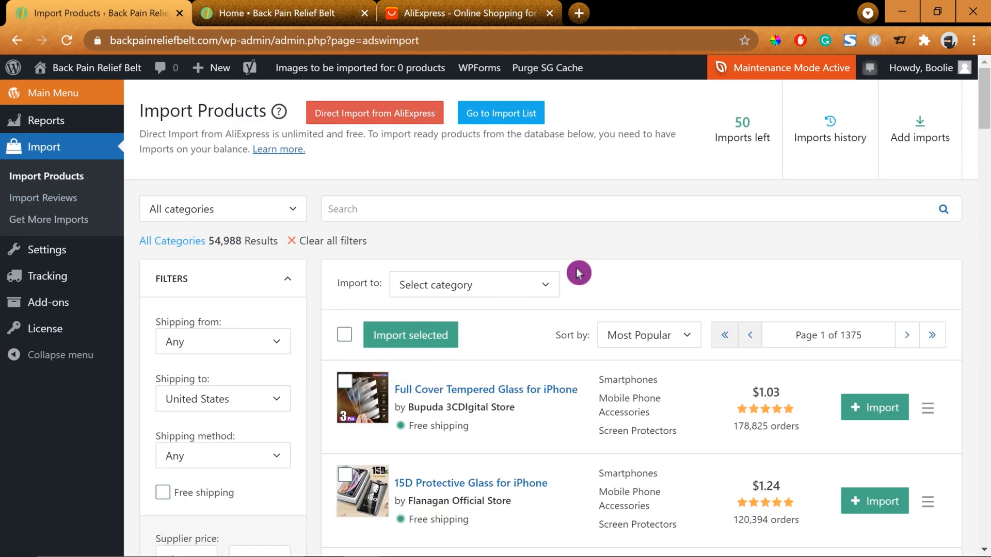
pyautogui.scroll(-1, 578, 273)
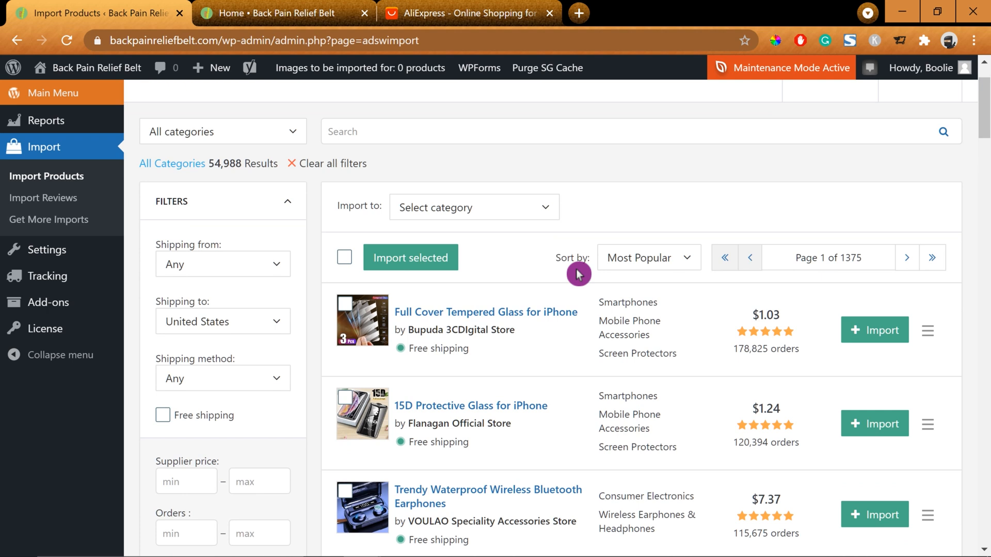
pyautogui.click(276, 267)
pyautogui.click(217, 347)
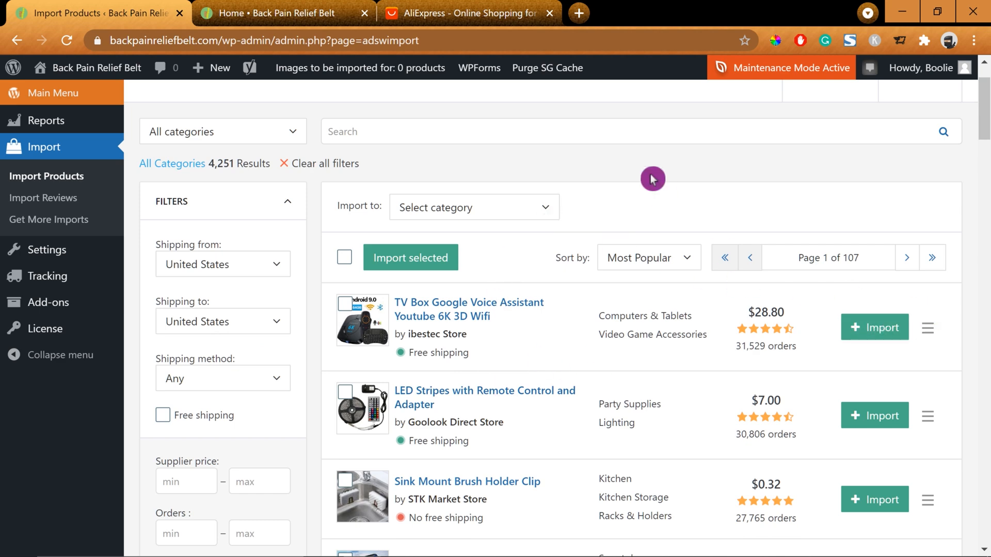
# Browse the filtered import list, comparing the products' prices, ratings, order numbers and shipping
pyautogui.scroll(-2, 947, 375)
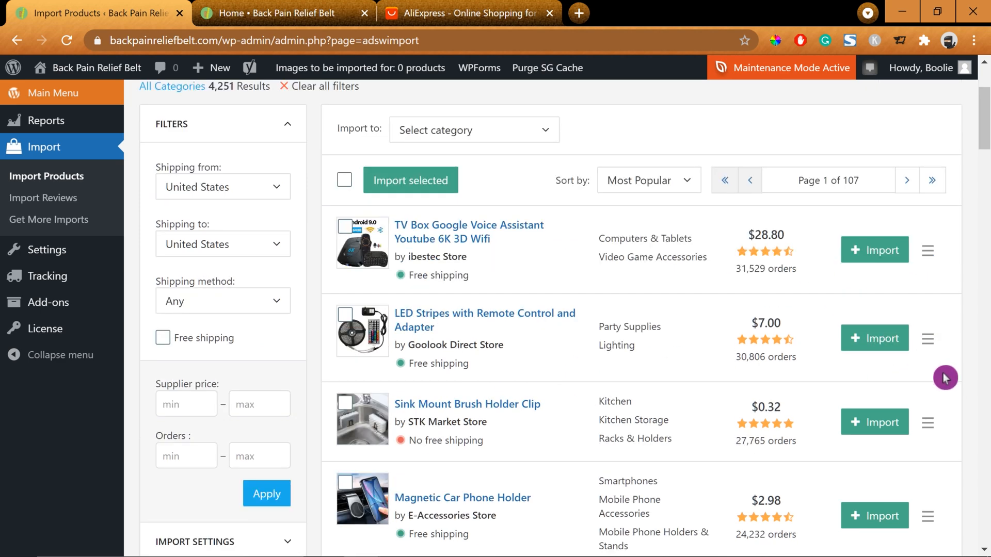
pyautogui.scroll(-3, 945, 378)
pyautogui.scroll(-6, 944, 379)
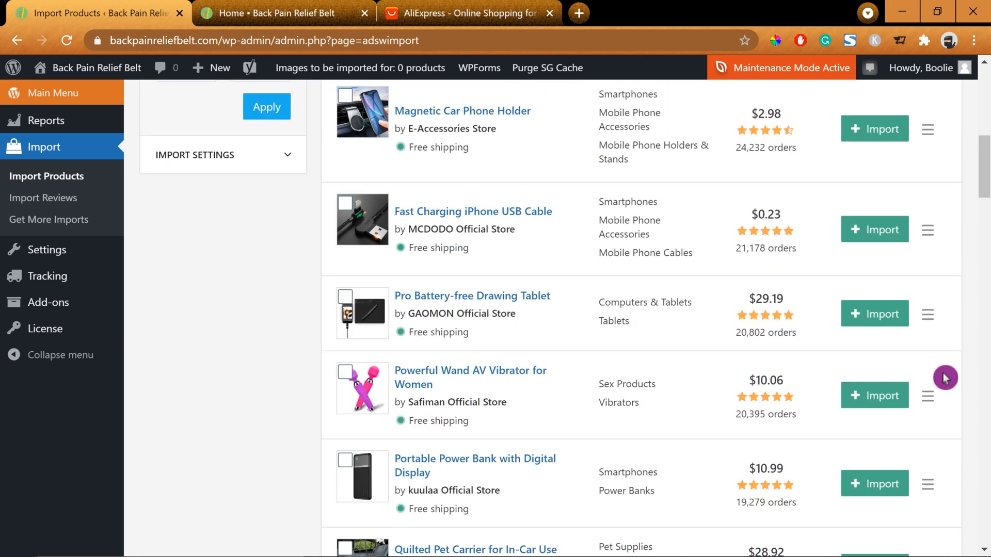
pyautogui.scroll(-2, 944, 379)
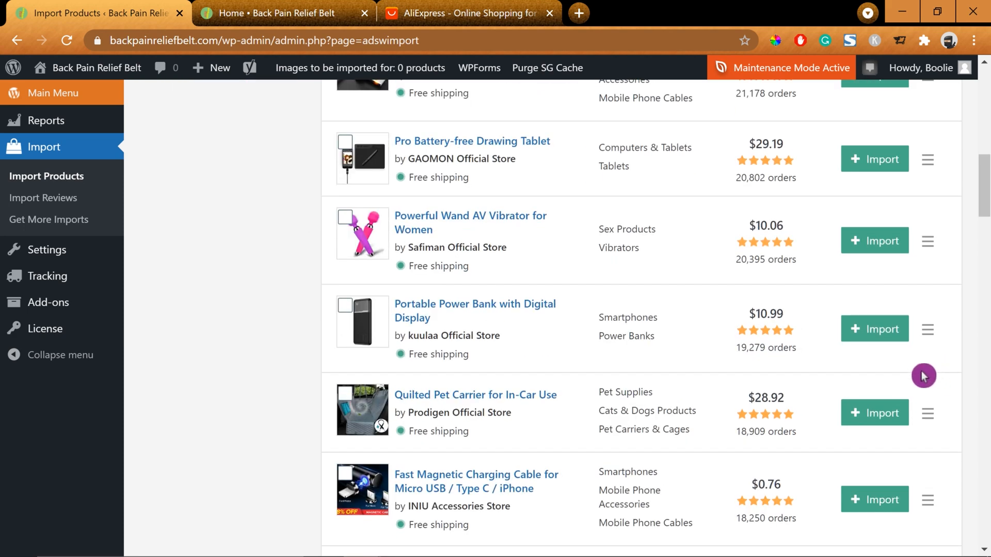
pyautogui.scroll(-3, 951, 410)
pyautogui.scroll(-4, 951, 415)
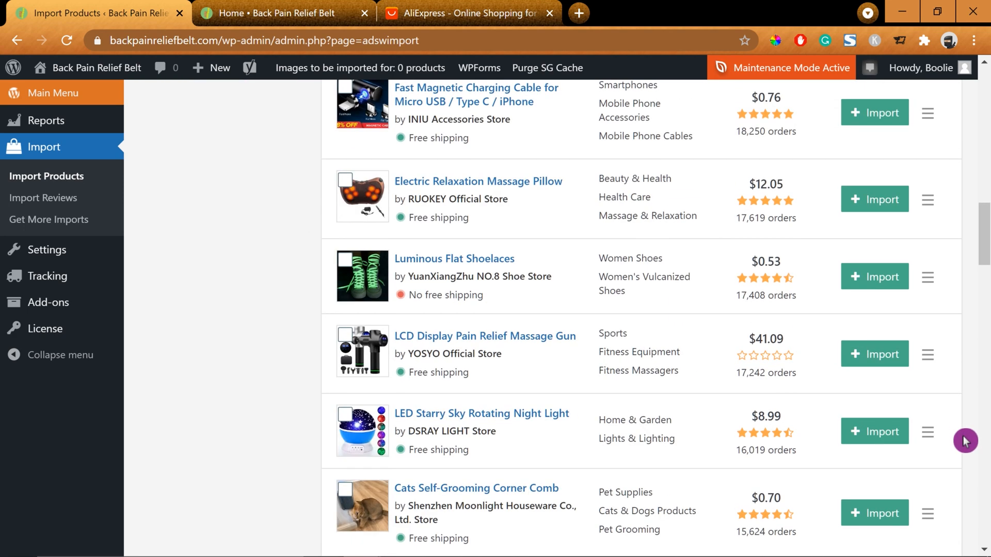
pyautogui.scroll(-1, 966, 440)
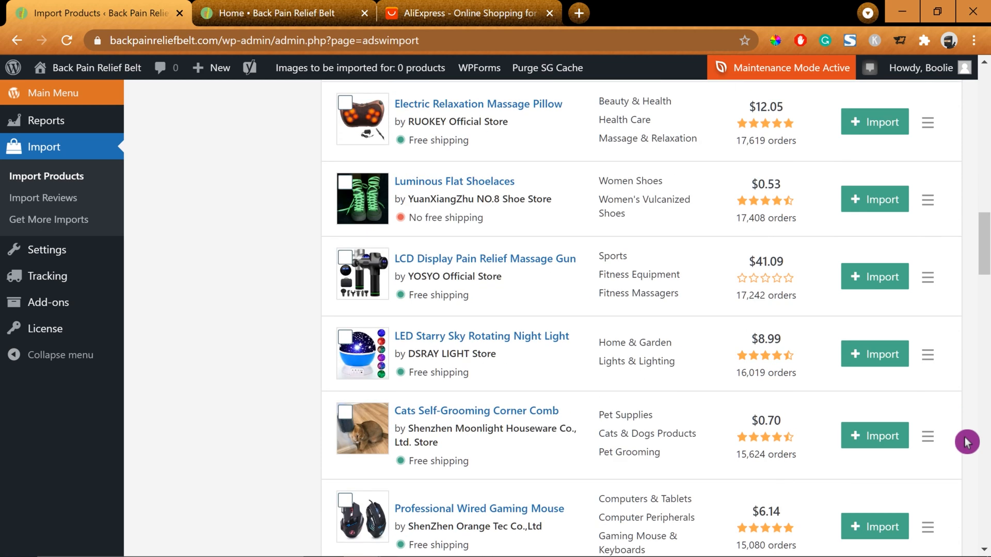
pyautogui.scroll(-1, 966, 442)
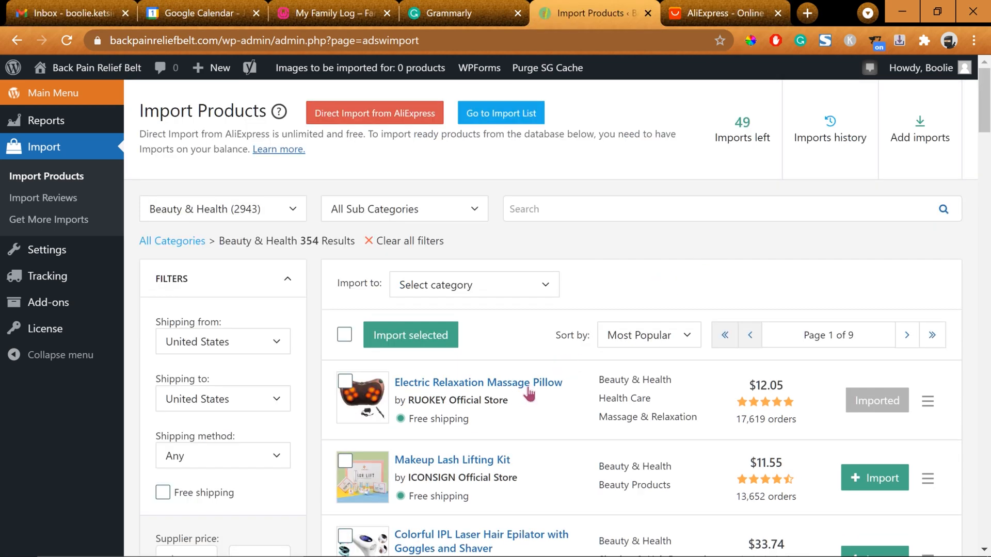
# Open the Electric Relaxation Massage Pillow's details and view enlarged images of its type variants
pyautogui.click(530, 393)
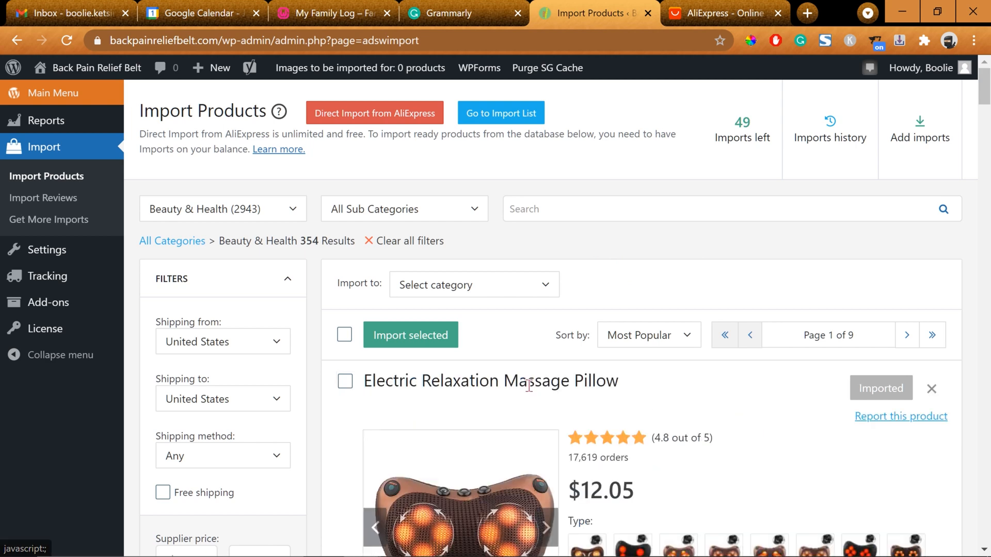
pyautogui.scroll(-1, 944, 422)
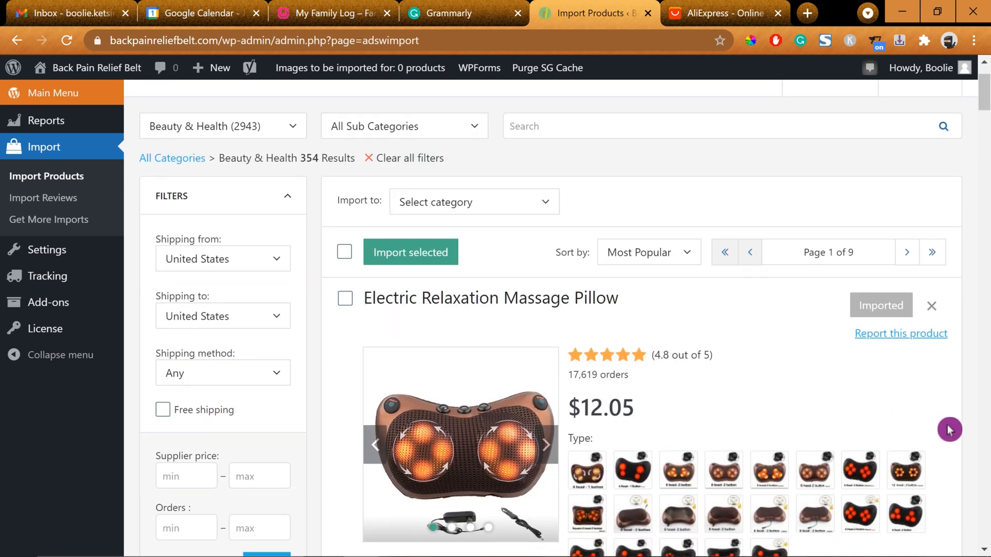
pyautogui.scroll(-2, 943, 422)
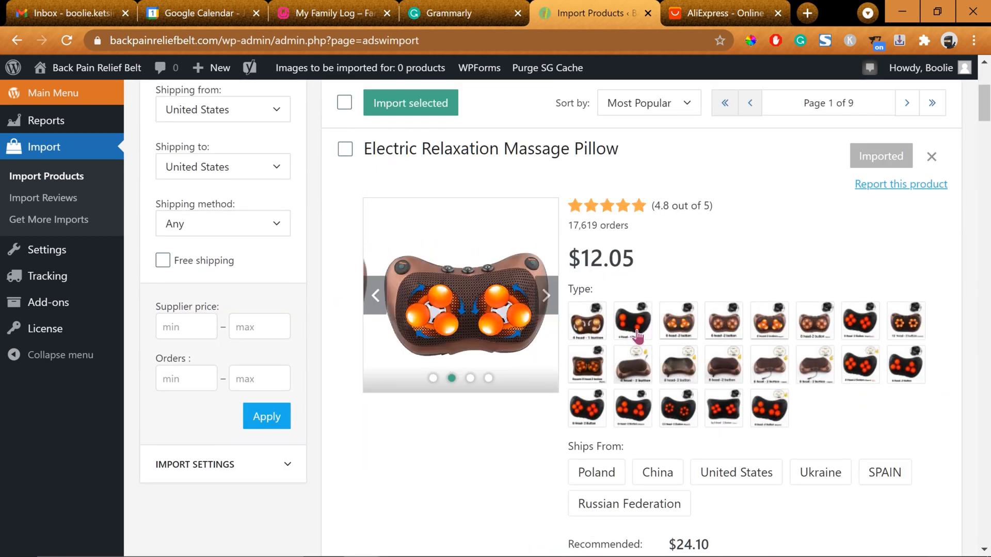
pyautogui.click(743, 395)
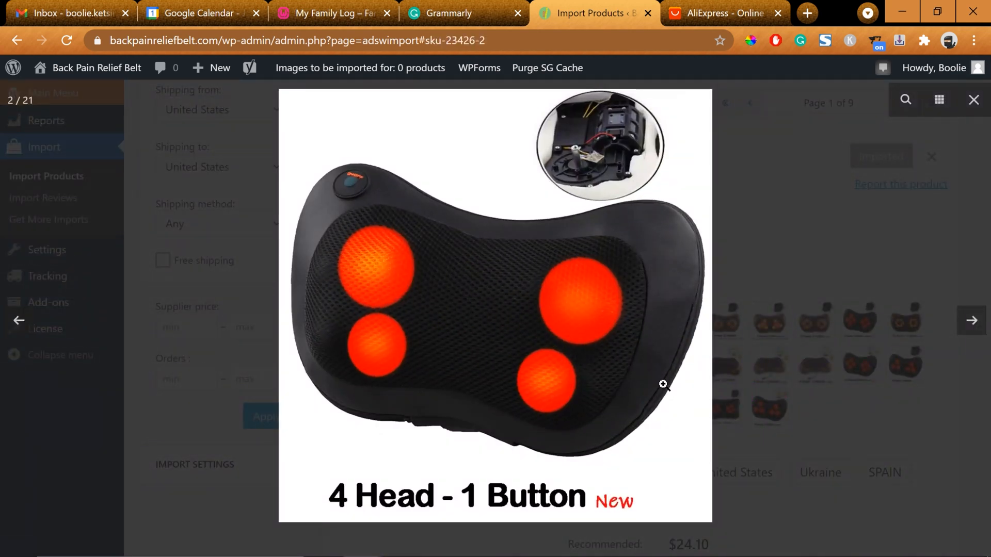
pyautogui.click(530, 375)
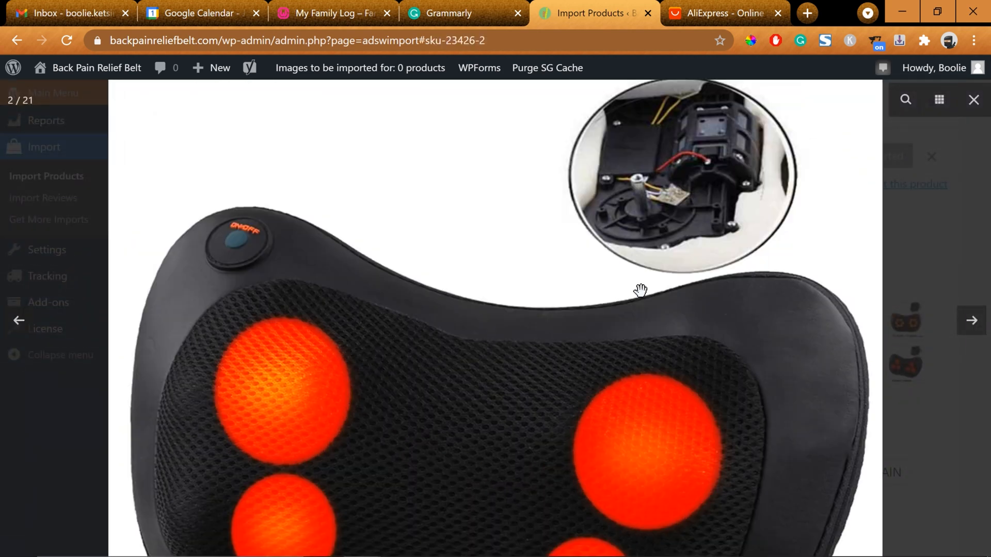
pyautogui.click(972, 320)
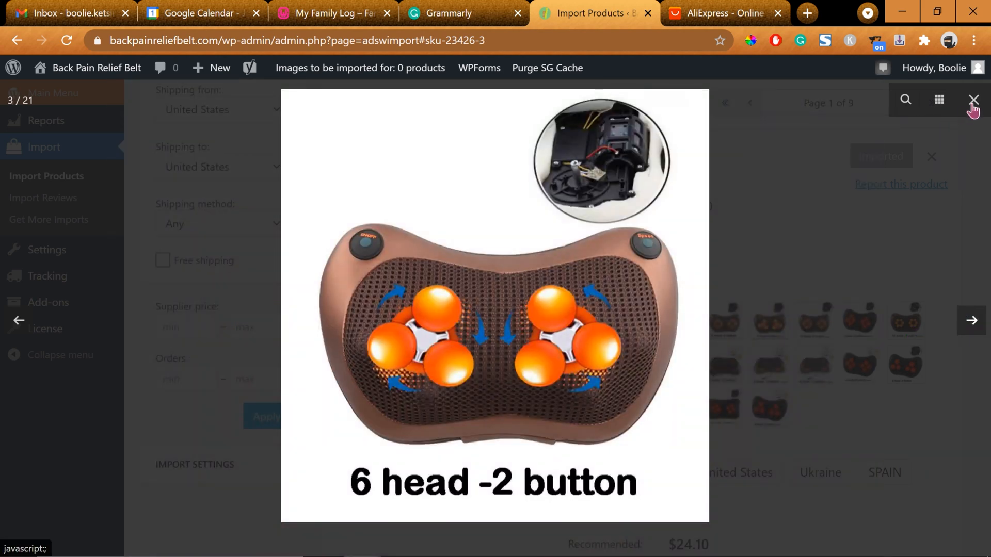
pyautogui.click(974, 101)
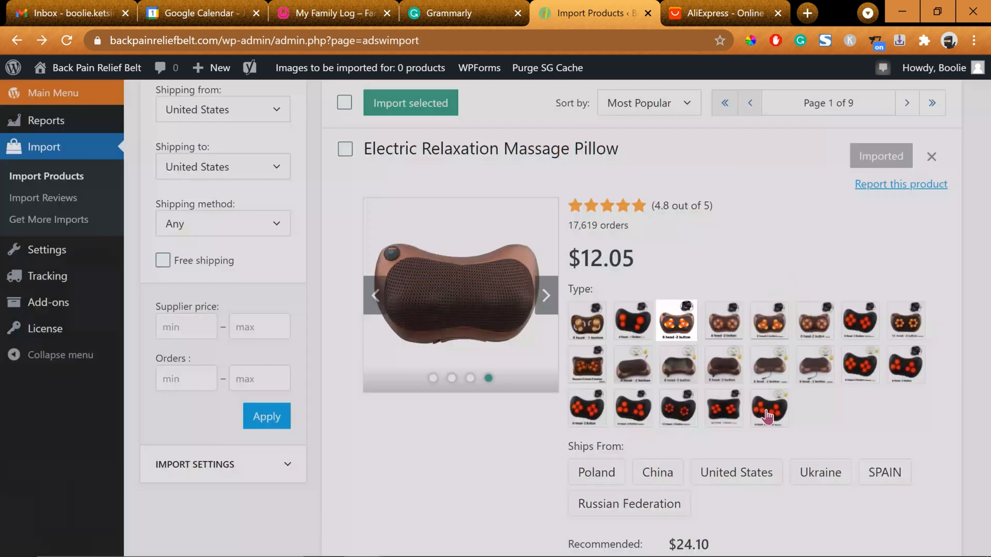
# Review the massage pillow's ship-from countries, recommended price, profit, available quantity and description
pyautogui.scroll(-1, 843, 475)
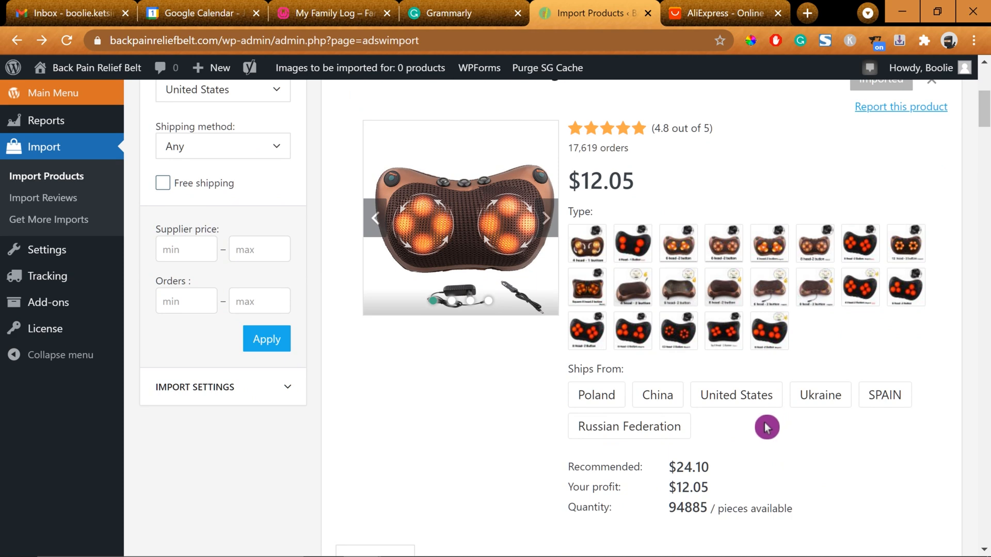
pyautogui.scroll(-1, 641, 418)
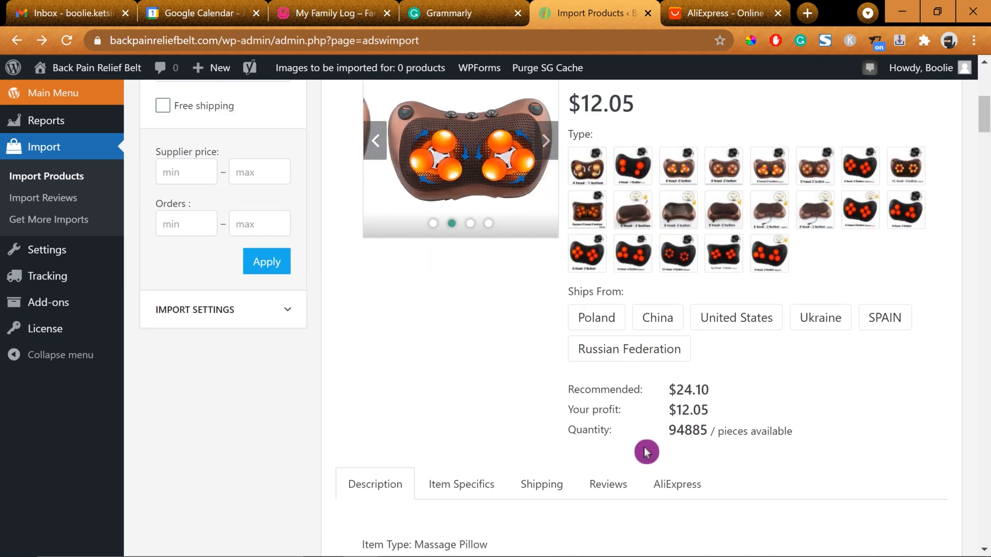
pyautogui.scroll(-1, 632, 456)
pyautogui.scroll(-4, 630, 458)
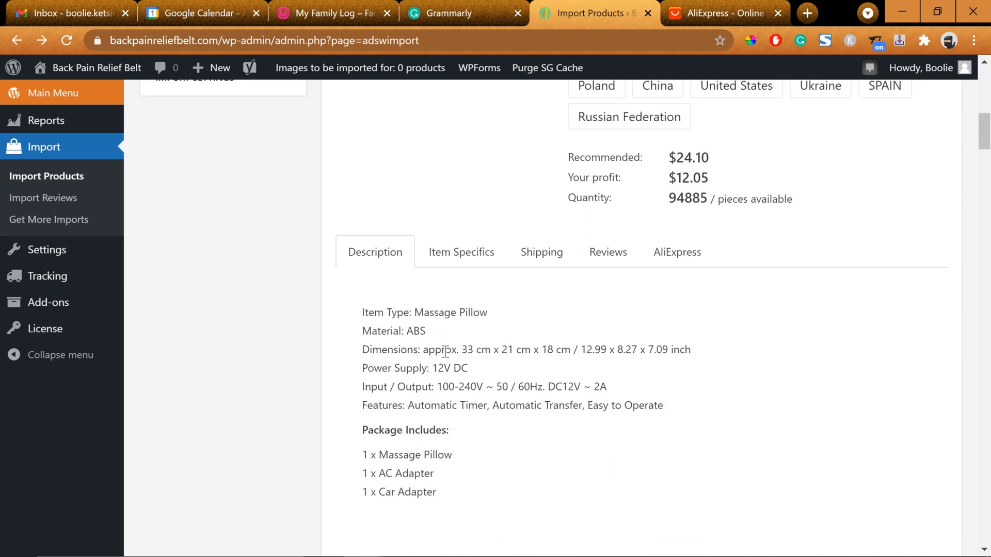
pyautogui.scroll(-10, 657, 405)
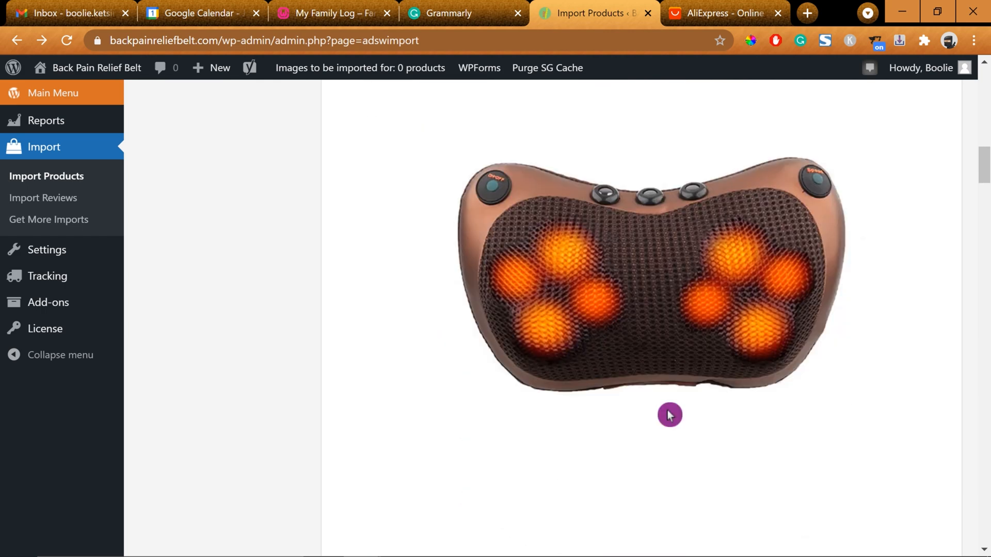
pyautogui.scroll(10, 666, 417)
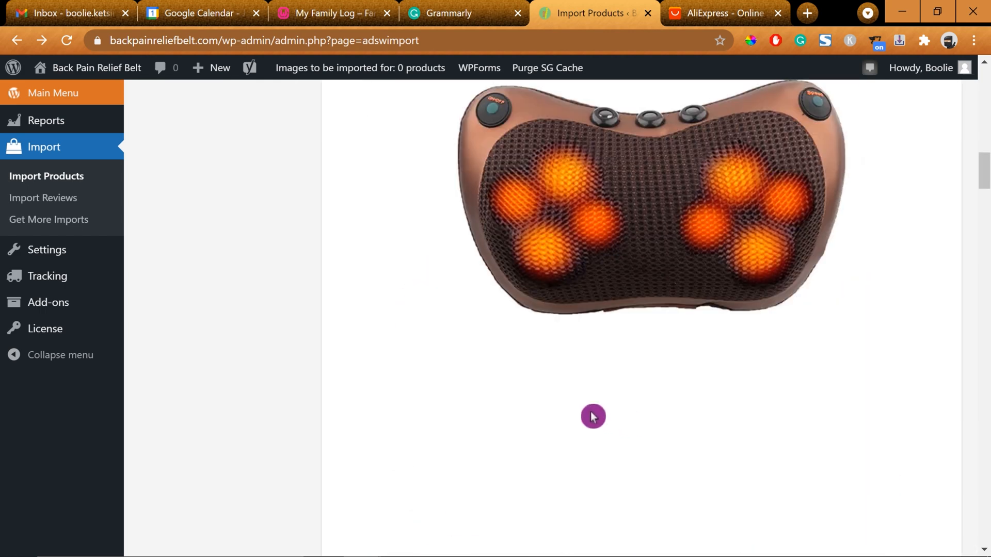
# Check the massage pillow's item specifics and its shipping options to the United States, highlighting the USPS delivery time and tracking
pyautogui.click(476, 341)
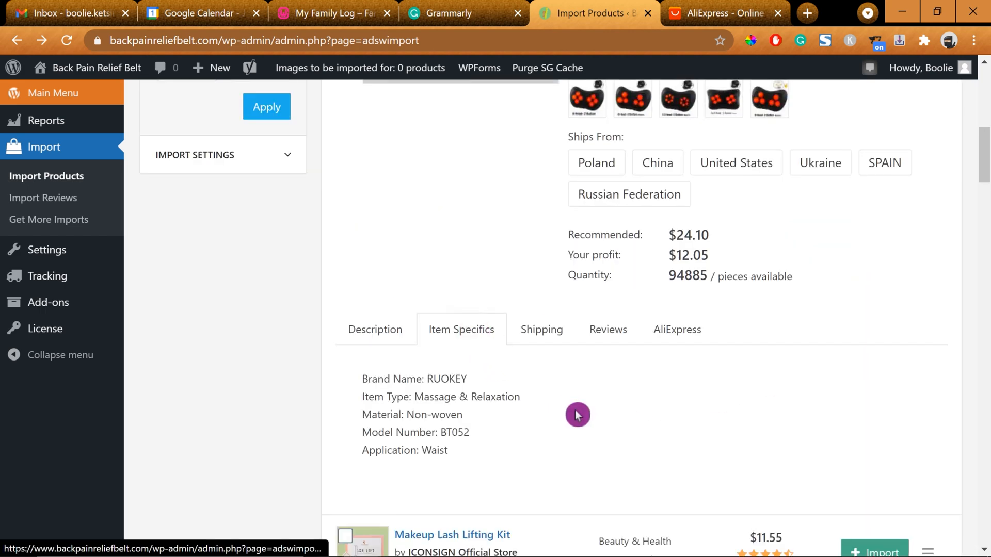
pyautogui.click(550, 335)
pyautogui.scroll(-5, 659, 409)
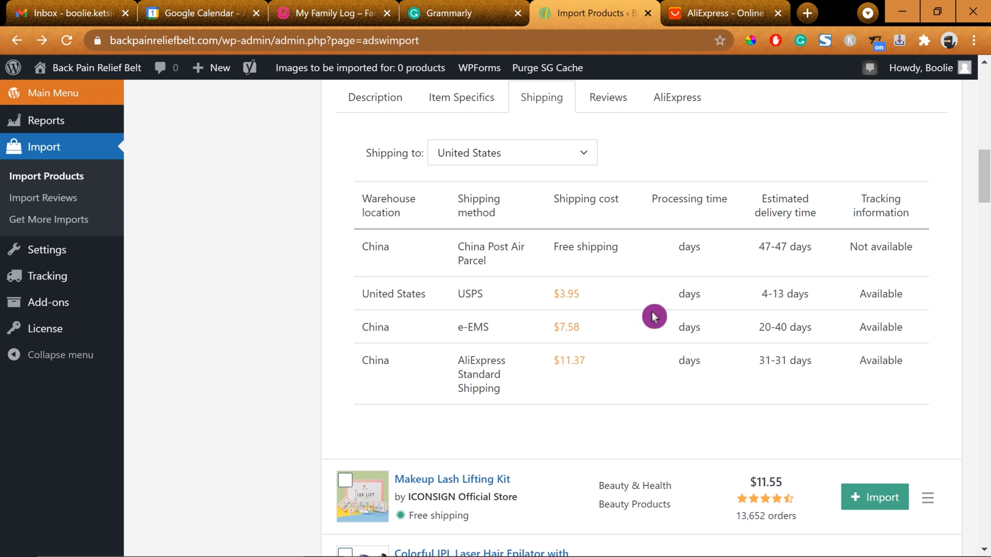
pyautogui.moveTo(750, 295); pyautogui.dragTo(906, 298)
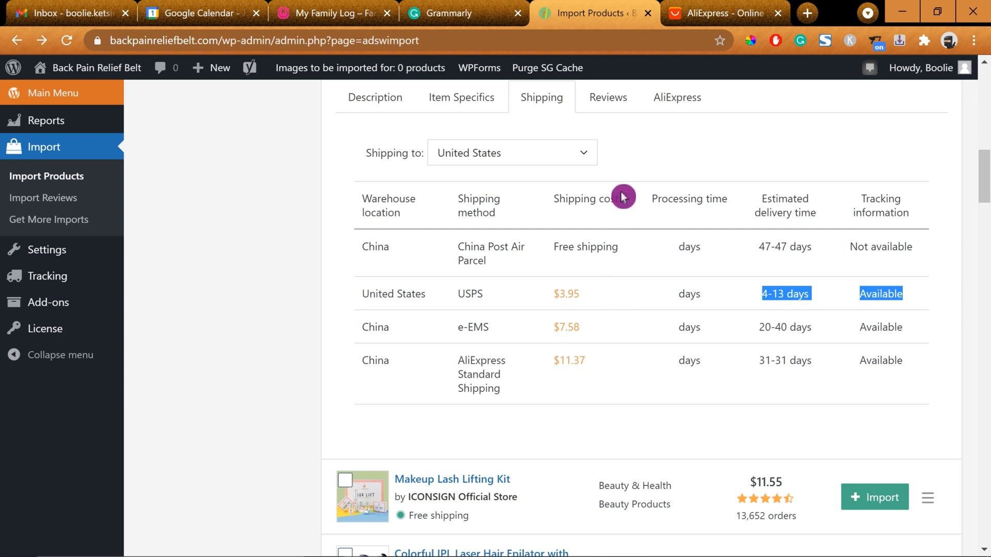
# Read the massage pillow's customer reviews, and examine its AliExpress store information, logistics reliability and chart
pyautogui.click(605, 103)
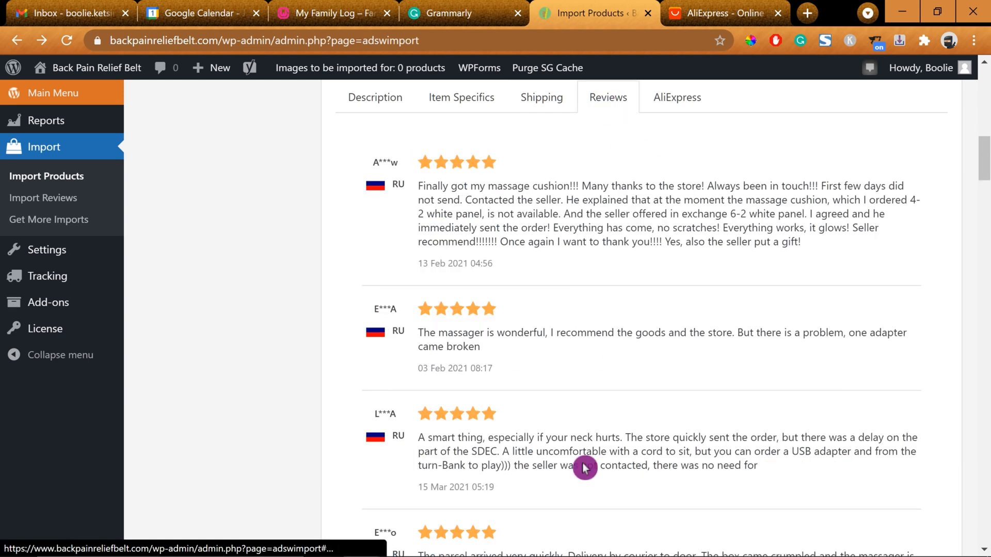
pyautogui.click(689, 110)
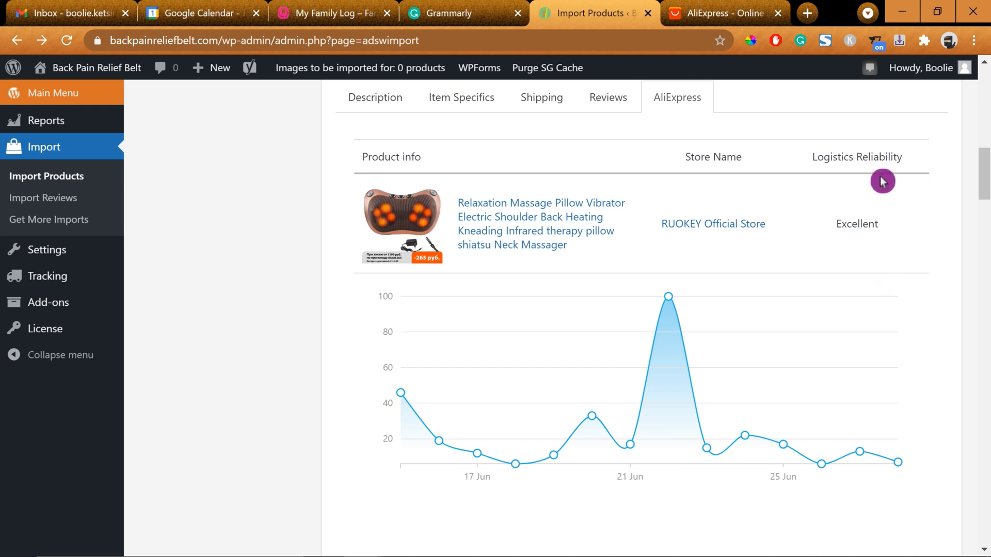
pyautogui.scroll(-2, 889, 286)
pyautogui.scroll(2, 889, 286)
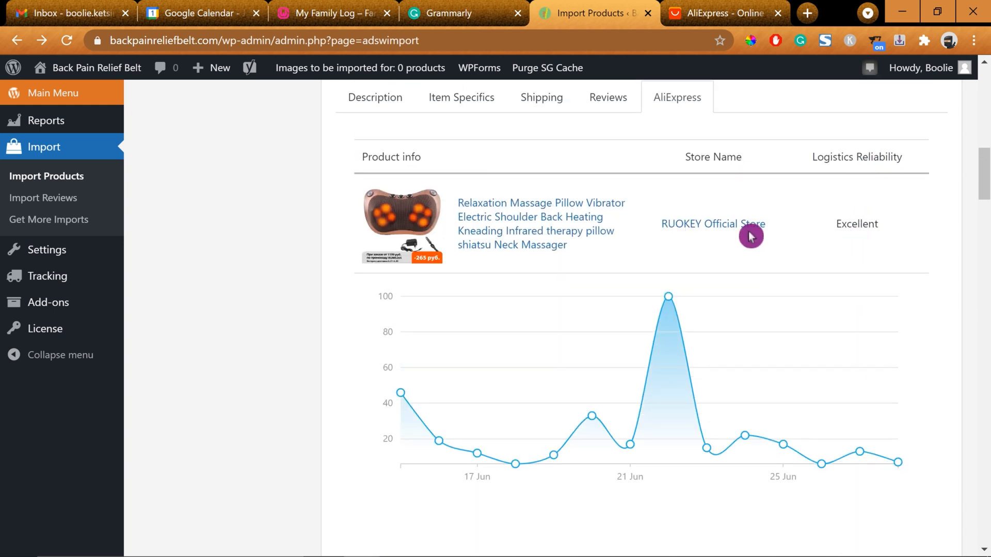
pyautogui.scroll(1, 429, 326)
pyautogui.scroll(2, 429, 325)
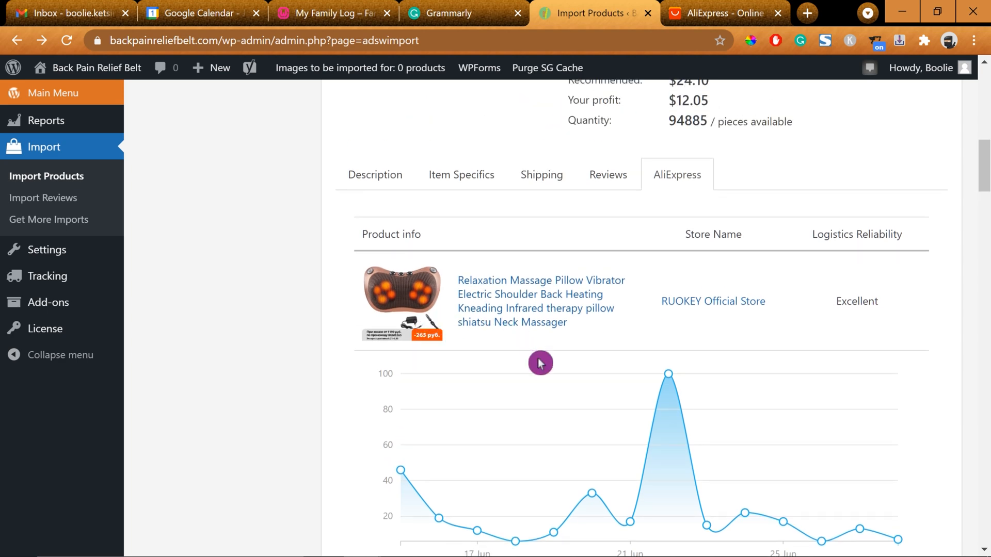
# Select the Electric Relaxation Massage Pillow in the product list and import it into the store
pyautogui.scroll(6, 537, 361)
pyautogui.scroll(5, 540, 363)
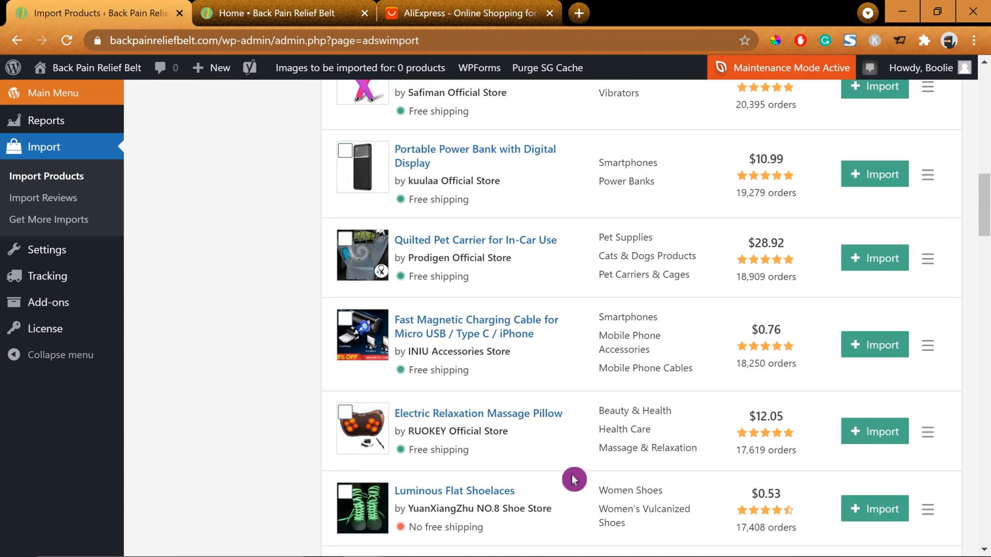
pyautogui.scroll(-2, 536, 447)
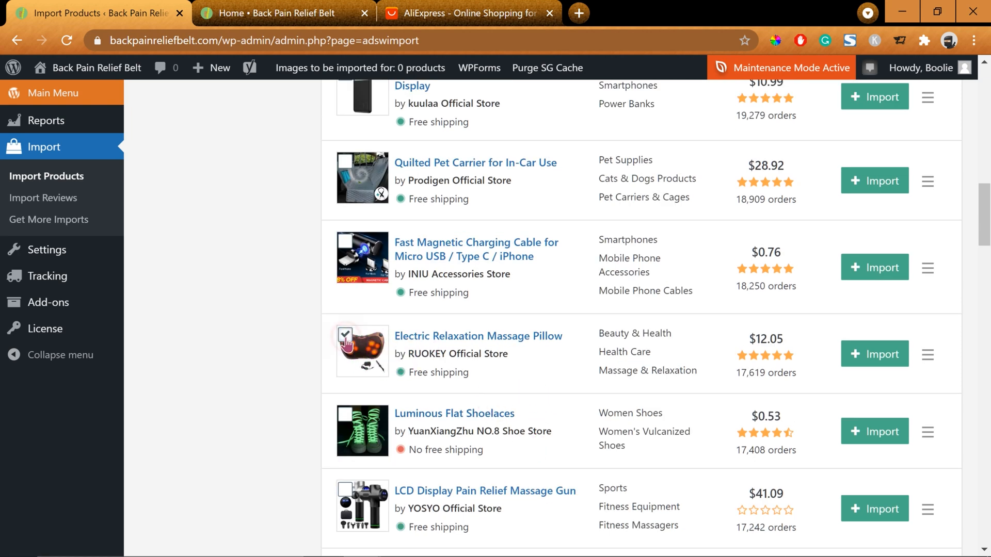
pyautogui.click(887, 356)
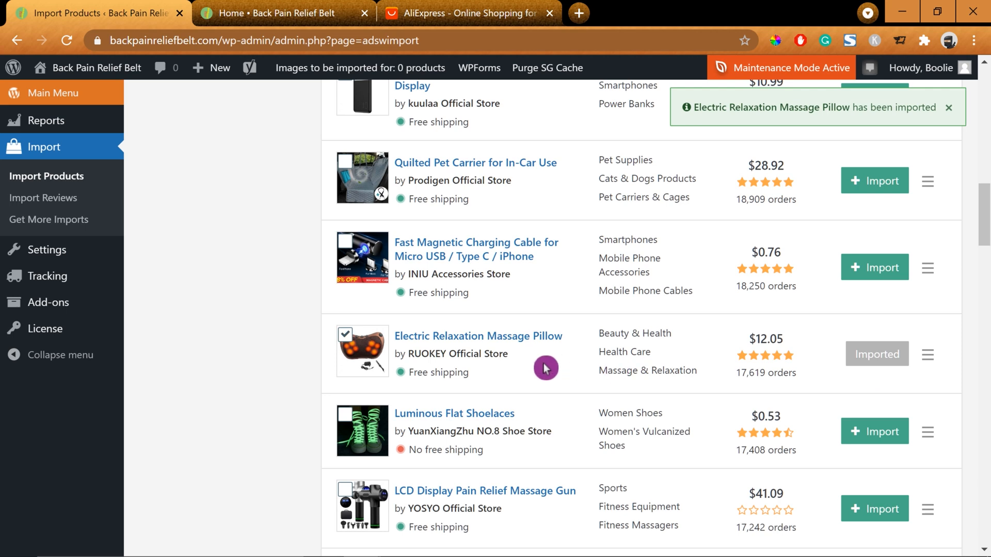
# Check the remaining imports balance, and open the store's Import List to view the imported massage pillow
pyautogui.moveTo(985, 227); pyautogui.dragTo(986, 113)
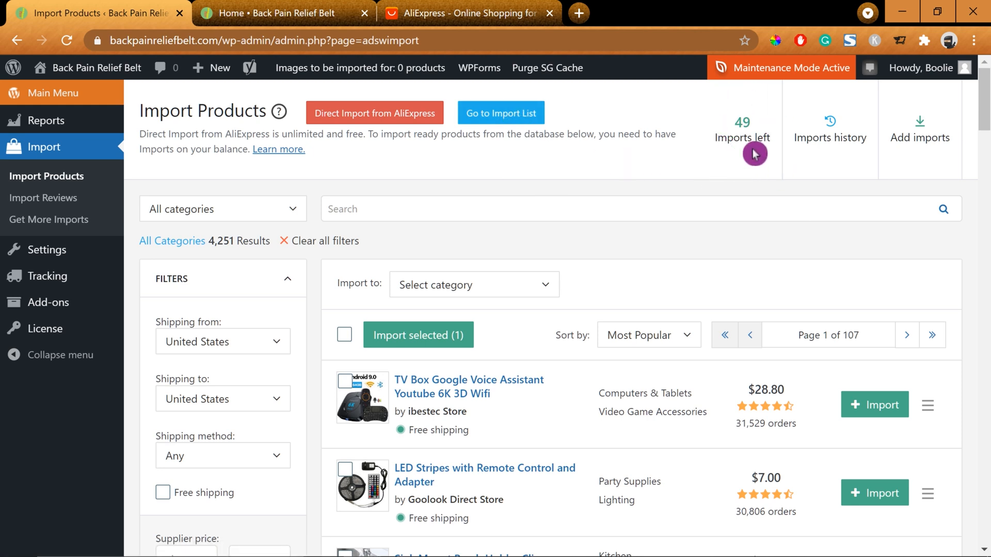
pyautogui.click(517, 120)
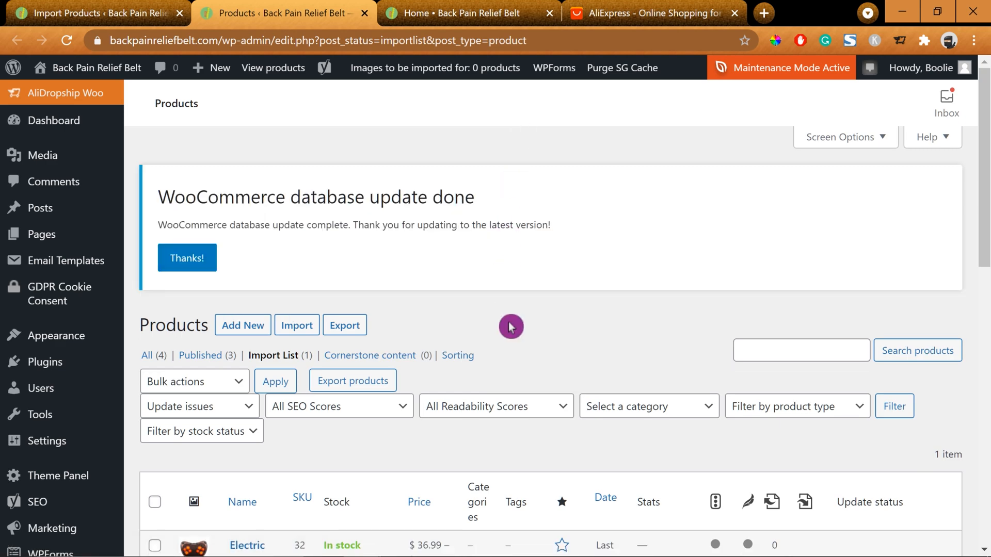
pyautogui.scroll(-4, 515, 326)
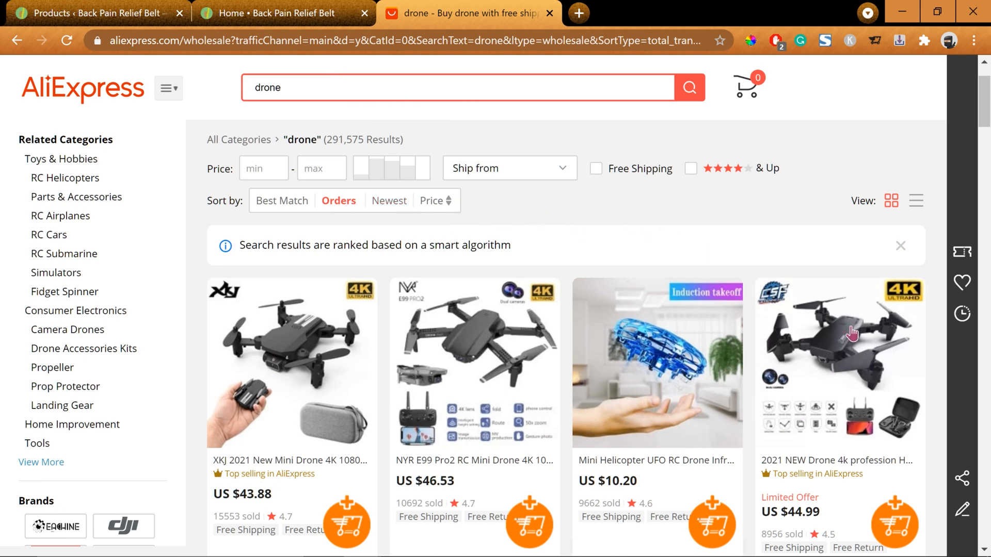
# Examine the AliExpress drone search results sorted by orders, comparing prices, units sold, ratings and the AliDropship import options
pyautogui.scroll(-3, 933, 379)
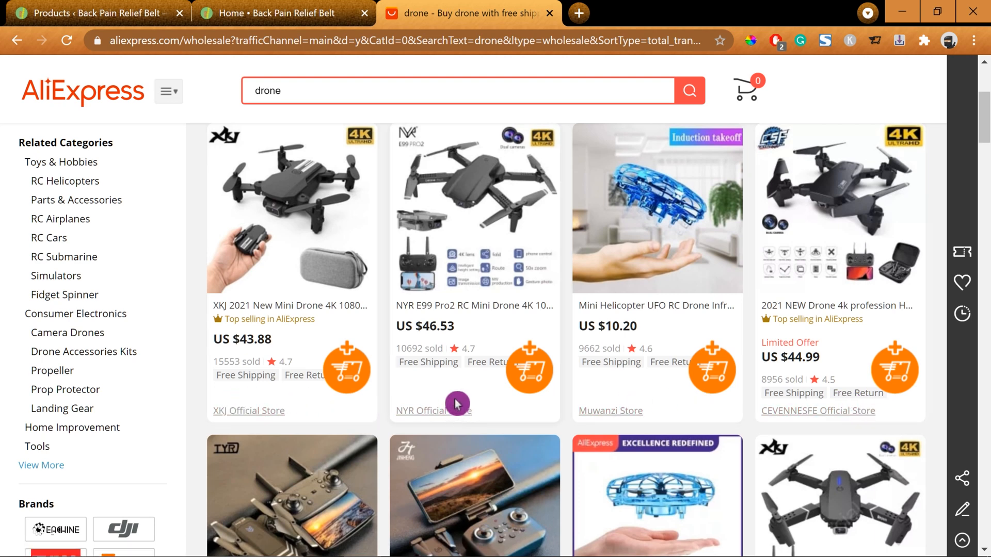
pyautogui.scroll(-6, 464, 407)
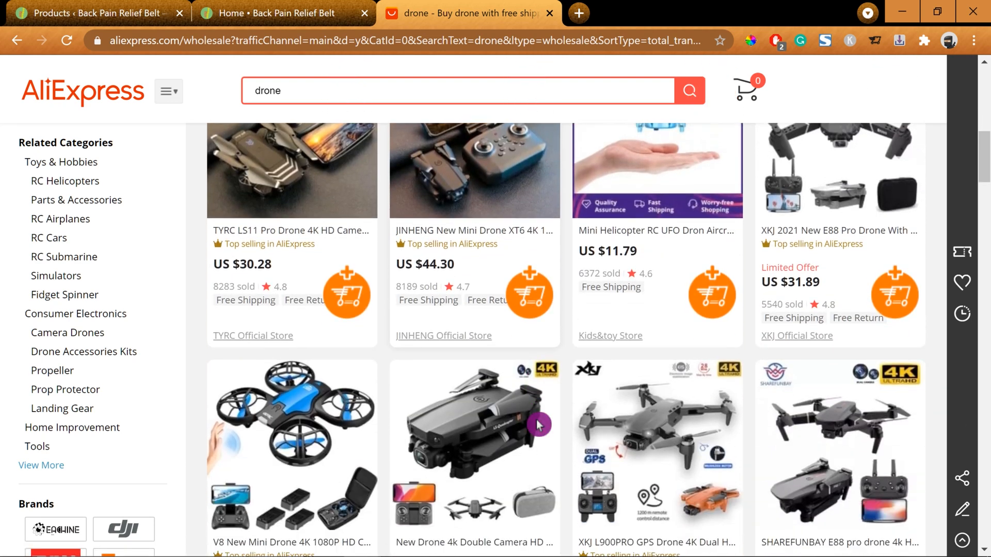
pyautogui.scroll(-2, 538, 425)
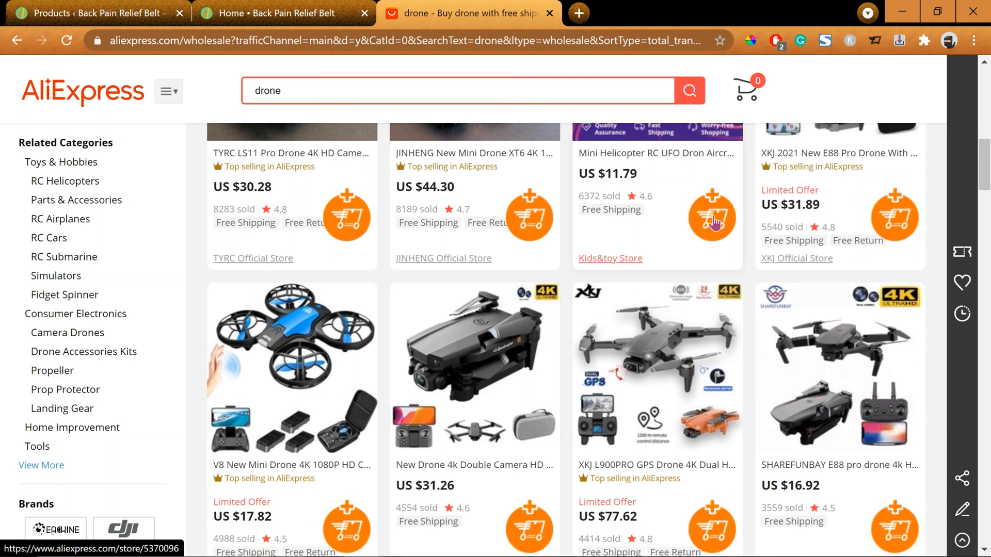
pyautogui.scroll(5, 758, 304)
pyautogui.scroll(3, 707, 387)
pyautogui.scroll(-1, 896, 454)
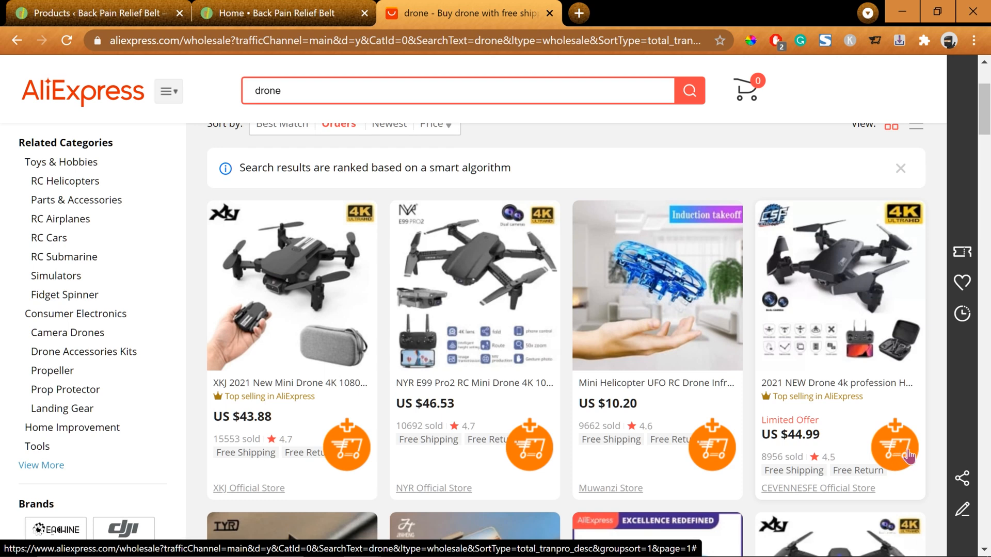
pyautogui.scroll(2, 911, 457)
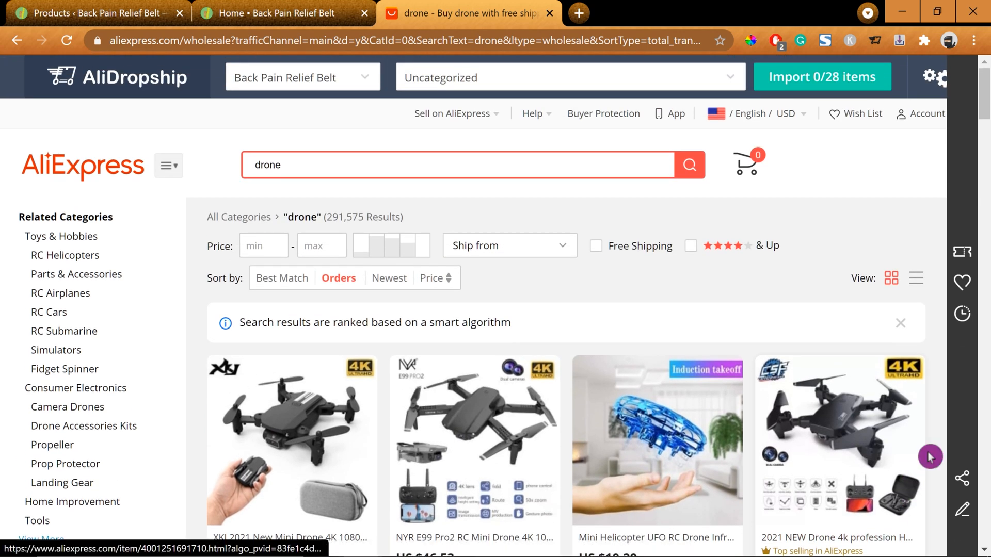
pyautogui.scroll(-4, 908, 454)
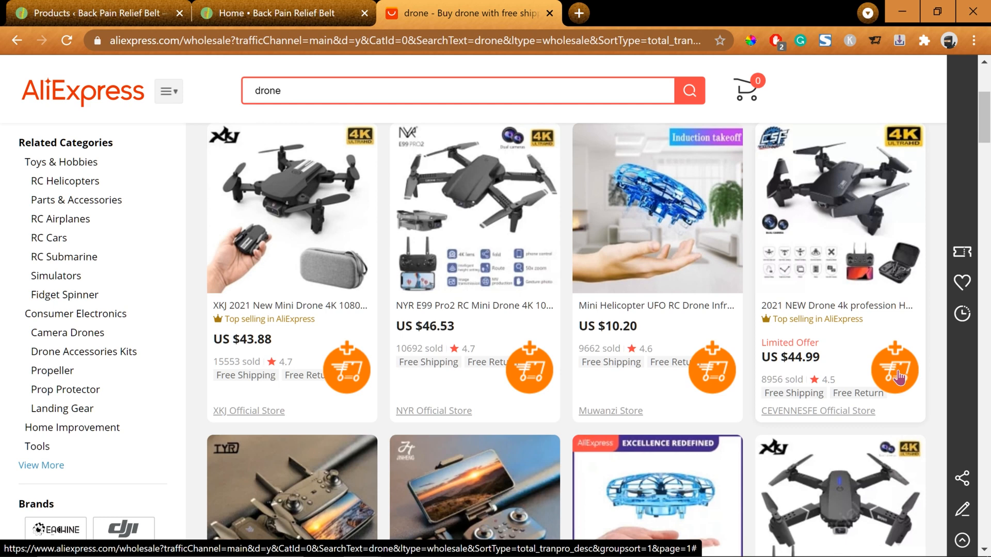
# Open the CEVENNESFE 2021 NEW Drone 4k listing and claim its US $2.00 new user coupon
pyautogui.click(854, 254)
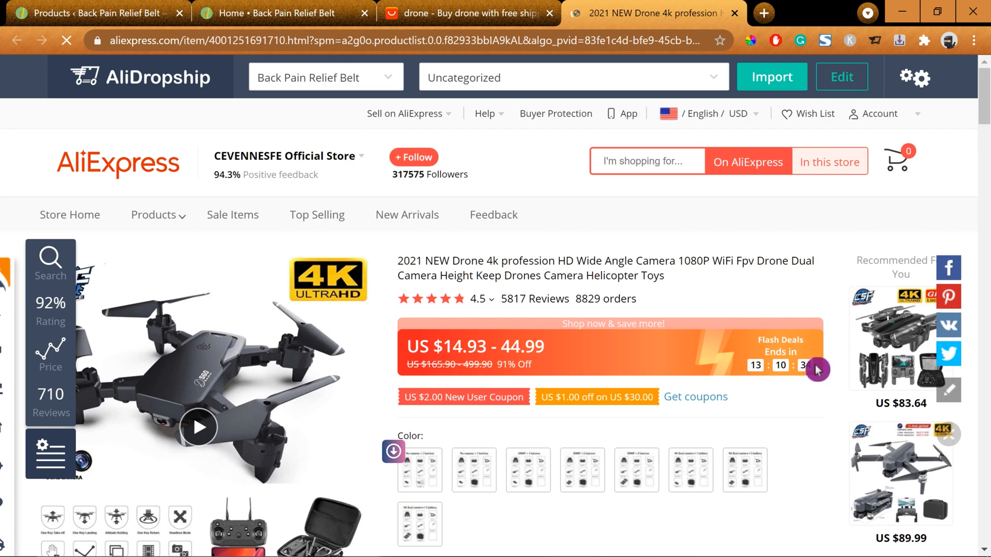
pyautogui.scroll(-2, 815, 374)
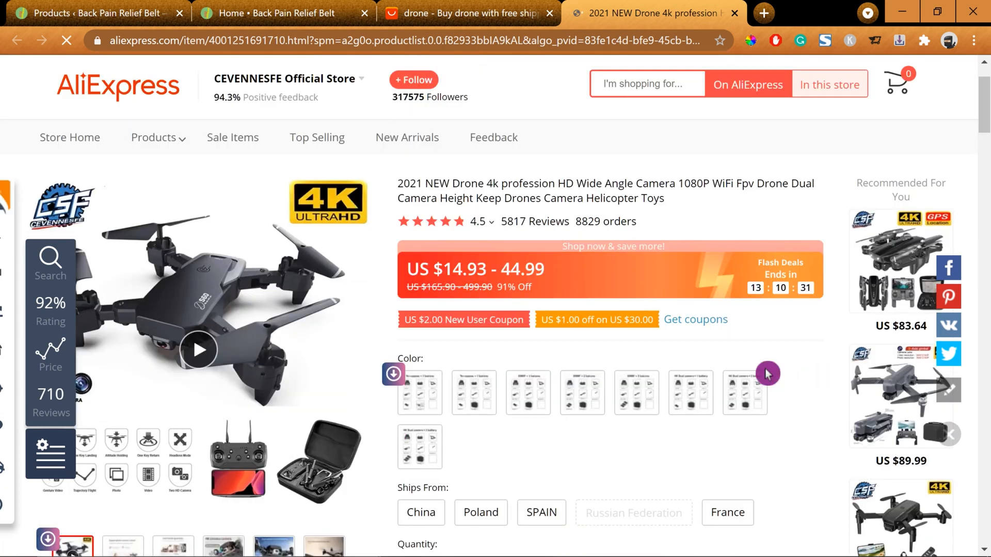
pyautogui.click(468, 324)
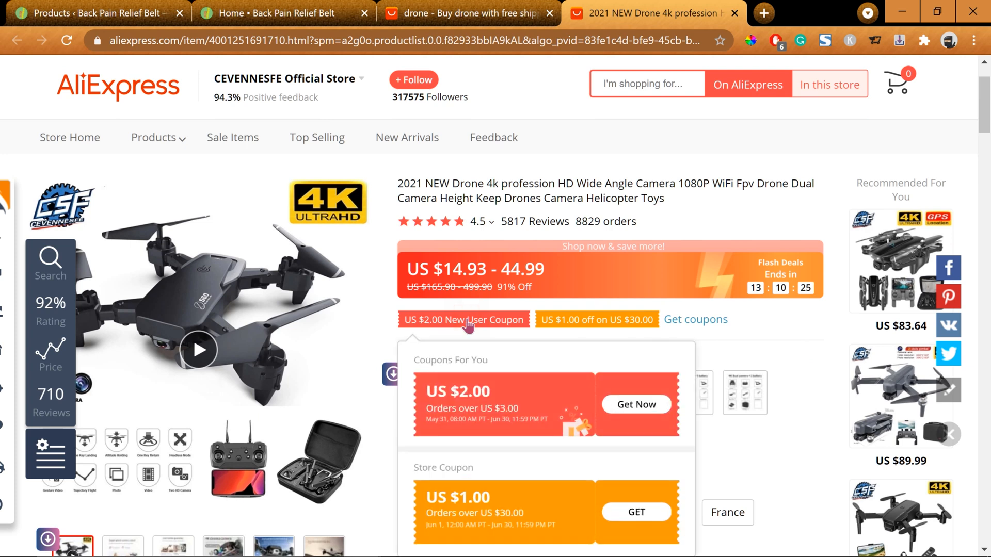
pyautogui.click(636, 408)
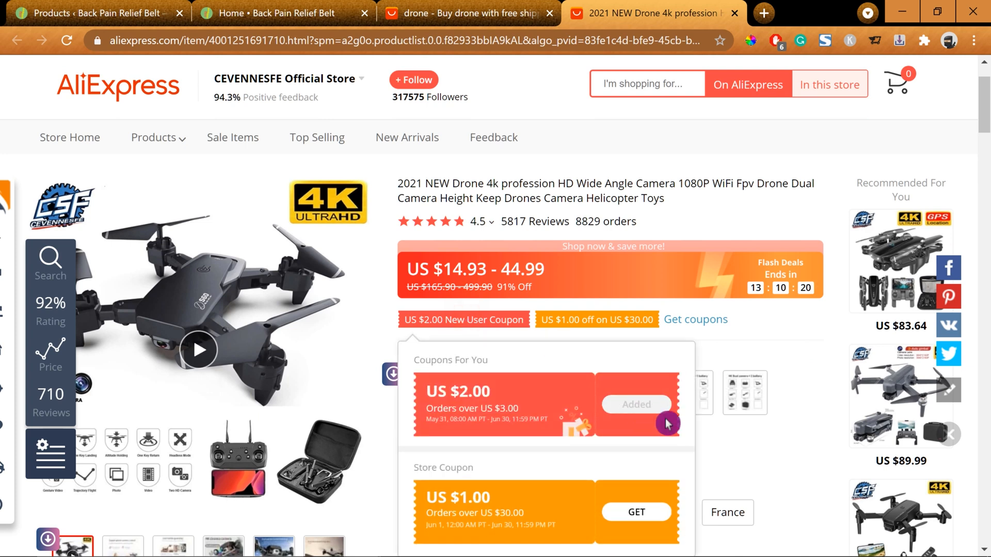
pyautogui.click(792, 341)
# Play the drone's product video, check its ship-from countries, available quantity and return terms, and return to the drone search results
pyautogui.scroll(-2, 794, 341)
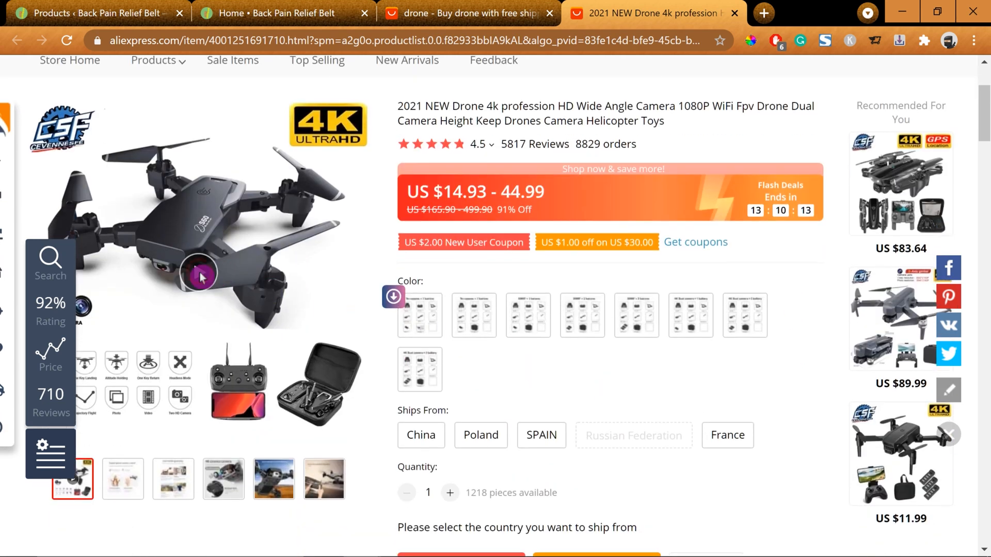
pyautogui.click(199, 273)
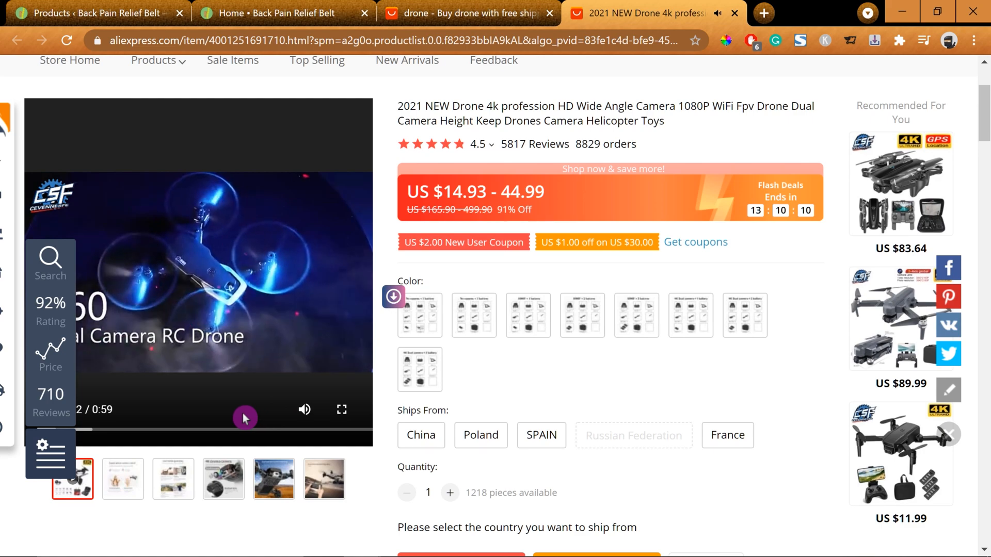
pyautogui.scroll(2, 456, 469)
pyautogui.scroll(-7, 455, 469)
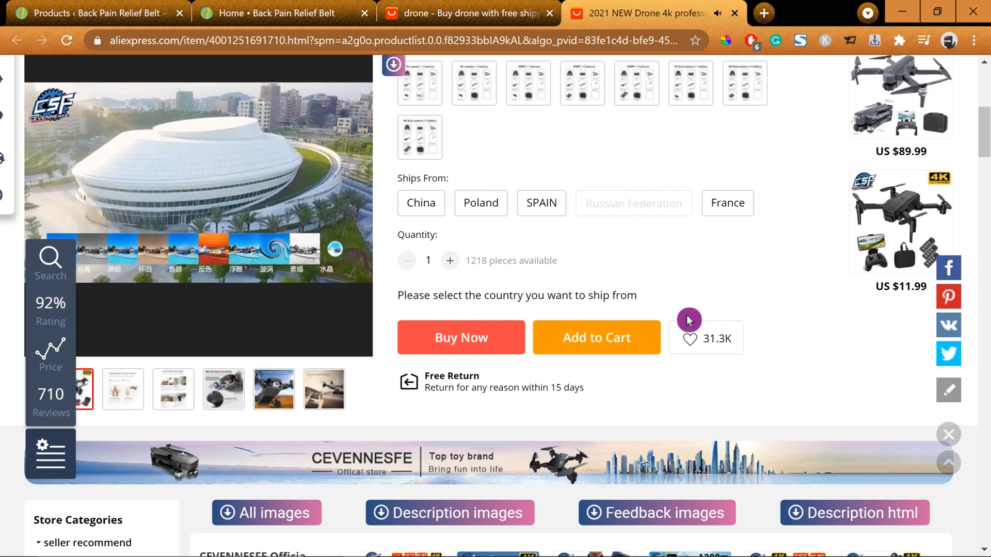
pyautogui.click(466, 16)
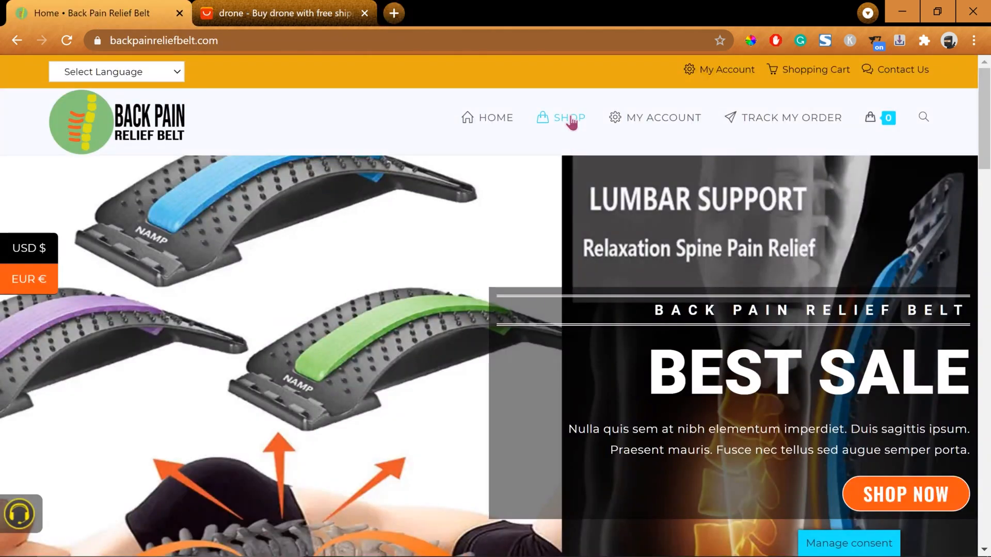
# Open the Drone 4k HD Wide Angle & Dual Cameras in the Back Pain Relief Belt shop and choose the 4K-Dual camera-3B option
pyautogui.click(570, 118)
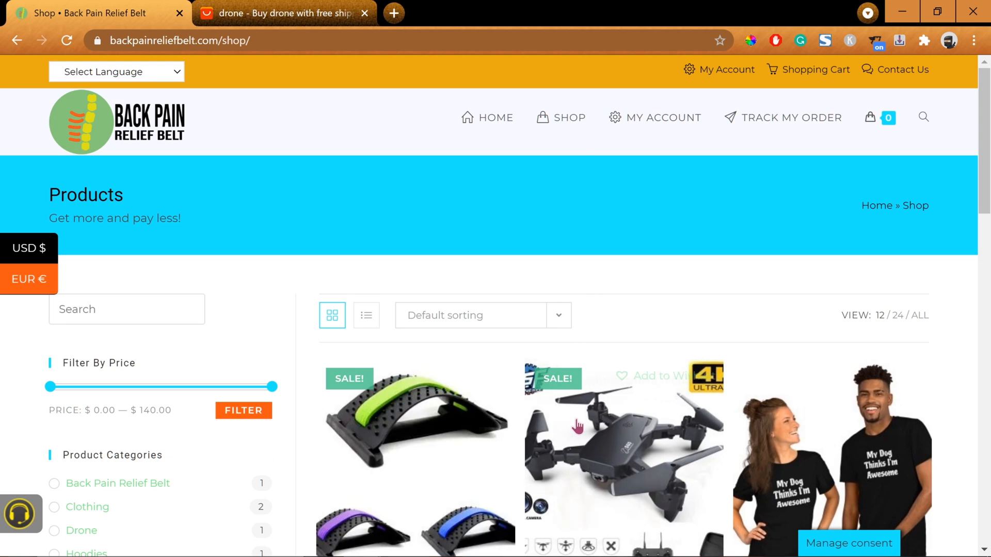
pyautogui.click(589, 436)
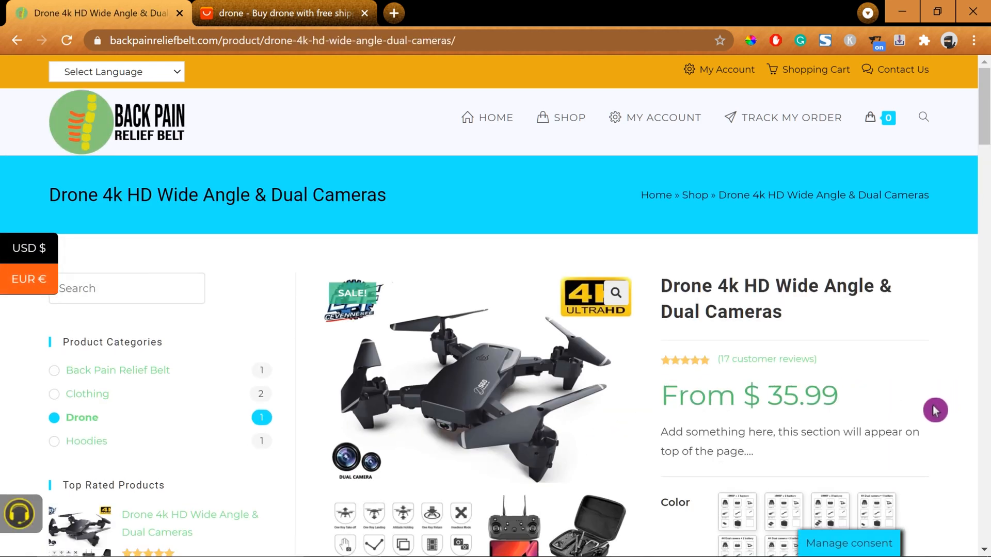
pyautogui.scroll(-3, 780, 405)
pyautogui.click(784, 401)
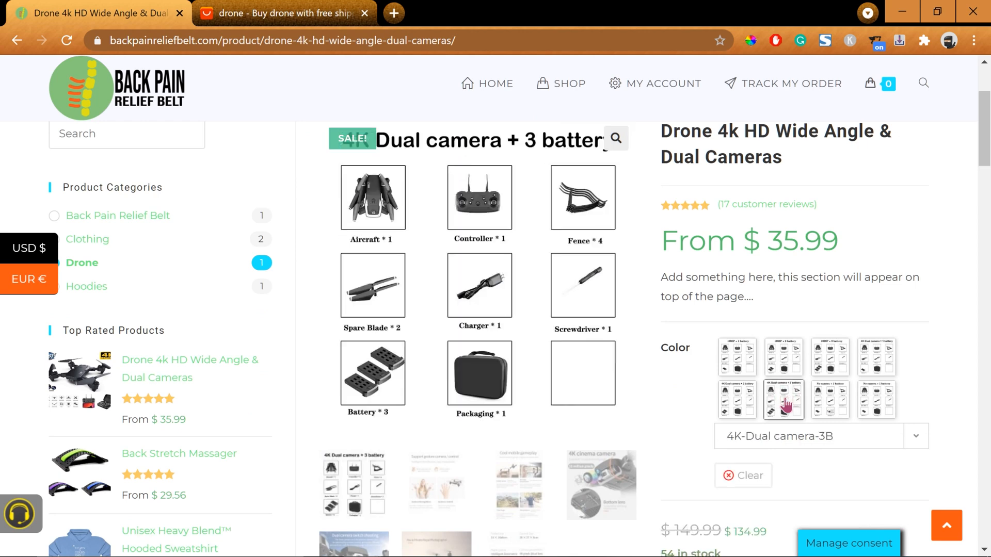
# Review the selected drone variant's price and stock, add one to the cart, and view the cart
pyautogui.scroll(-3, 977, 456)
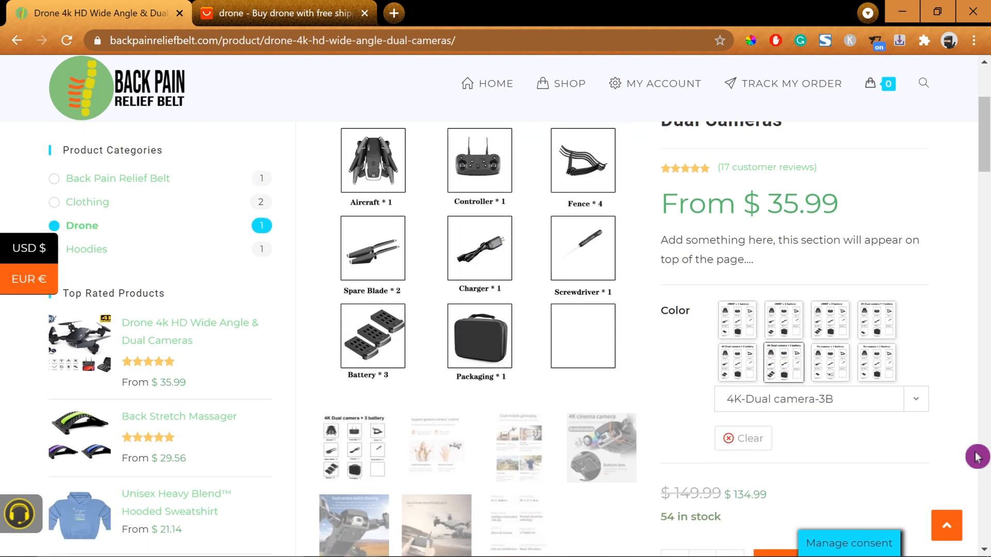
pyautogui.scroll(5, 970, 456)
pyautogui.scroll(-8, 967, 455)
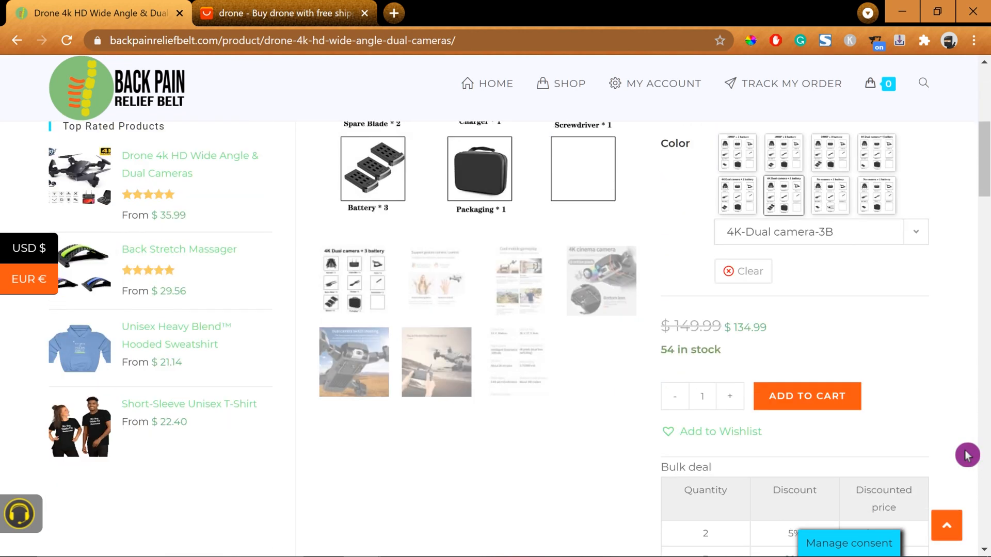
pyautogui.click(797, 278)
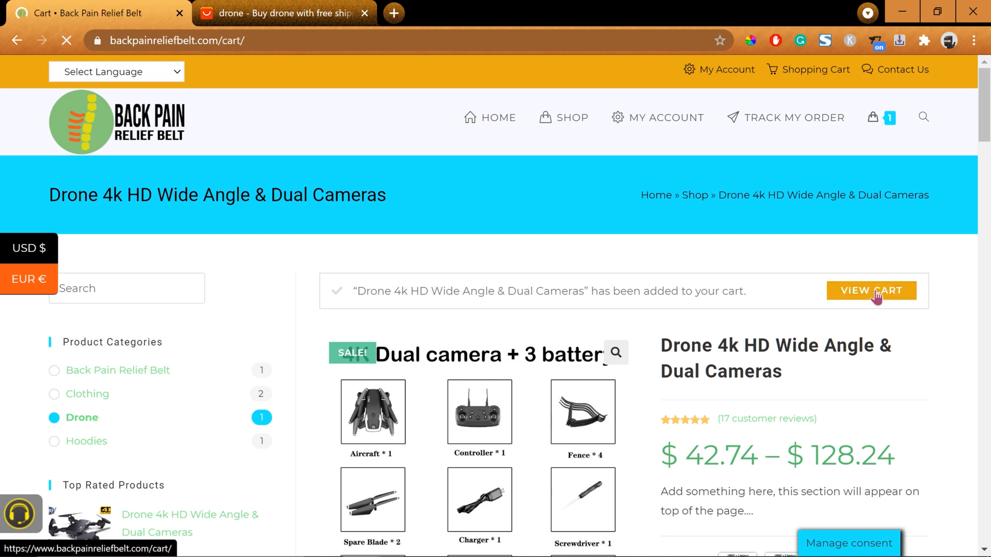
# Check the cart's coupon discount and totals, proceed to checkout, and look over the billing and order details
pyautogui.scroll(-3, 923, 444)
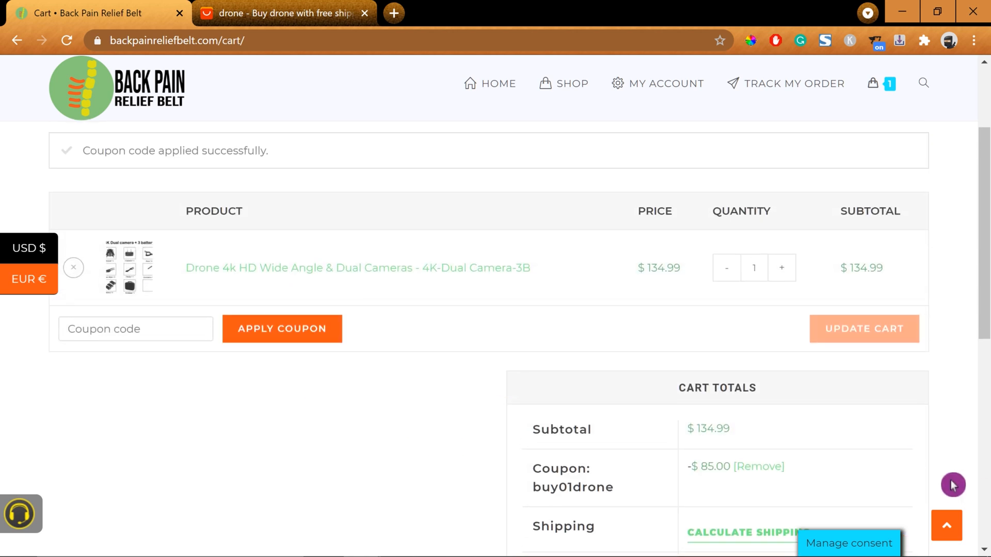
pyautogui.scroll(-5, 953, 485)
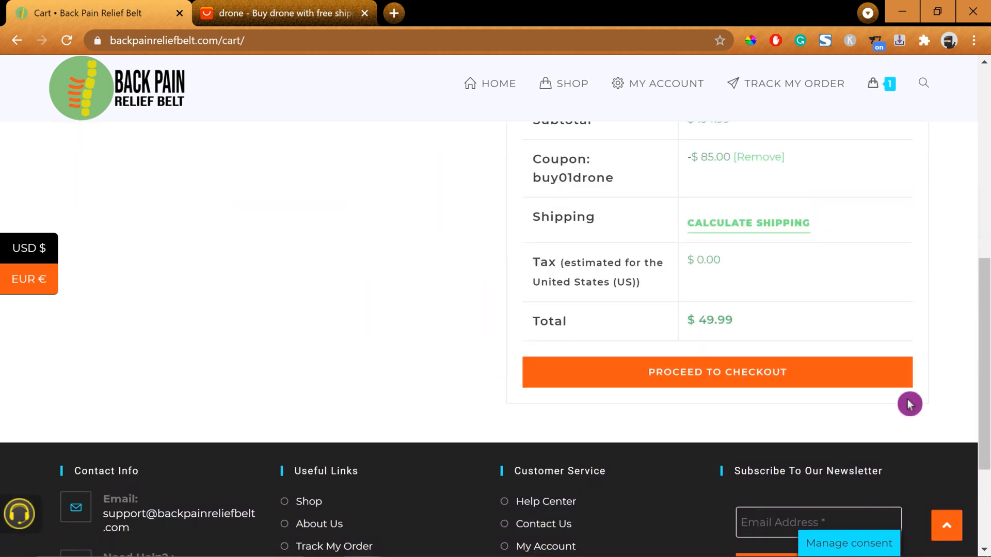
pyautogui.click(730, 378)
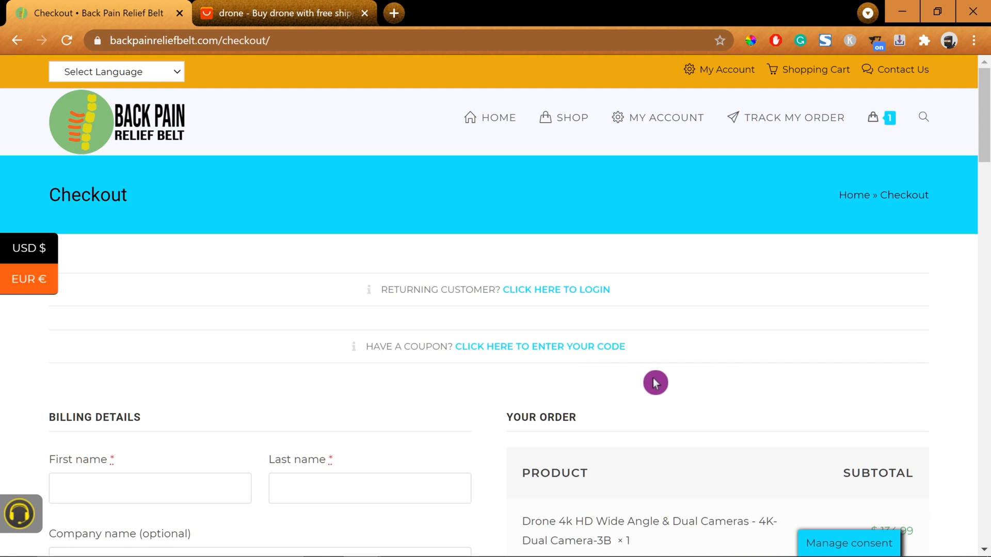
pyautogui.scroll(-10, 658, 383)
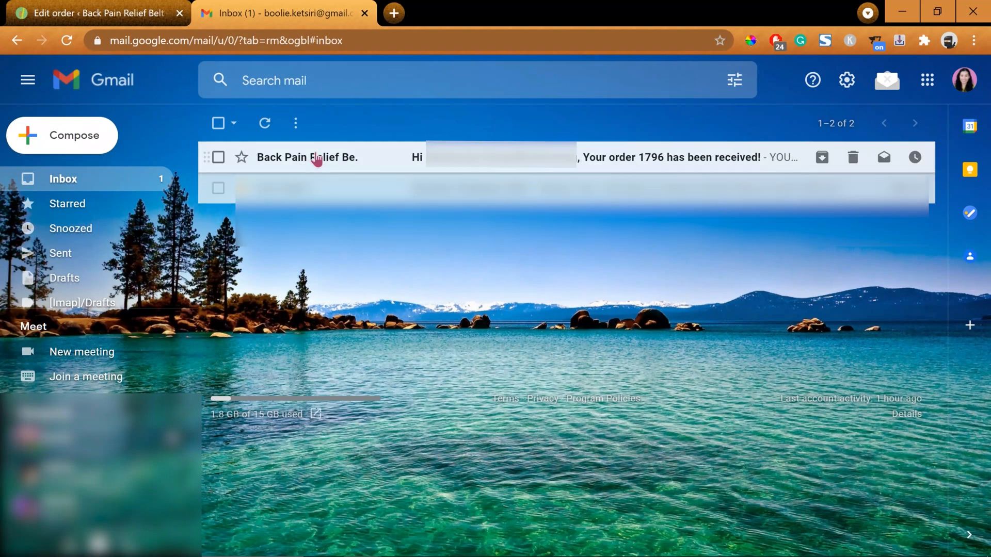
# Open the store's order confirmation email in Gmail, and open the $53.49 drone order from the WooCommerce orders in WordPress
pyautogui.click(317, 159)
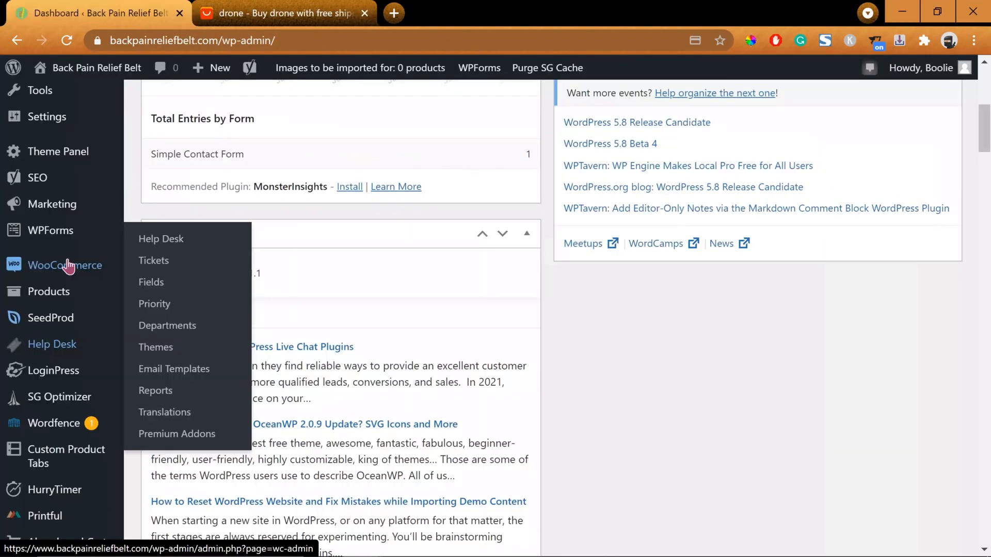
pyautogui.moveTo(65, 272)
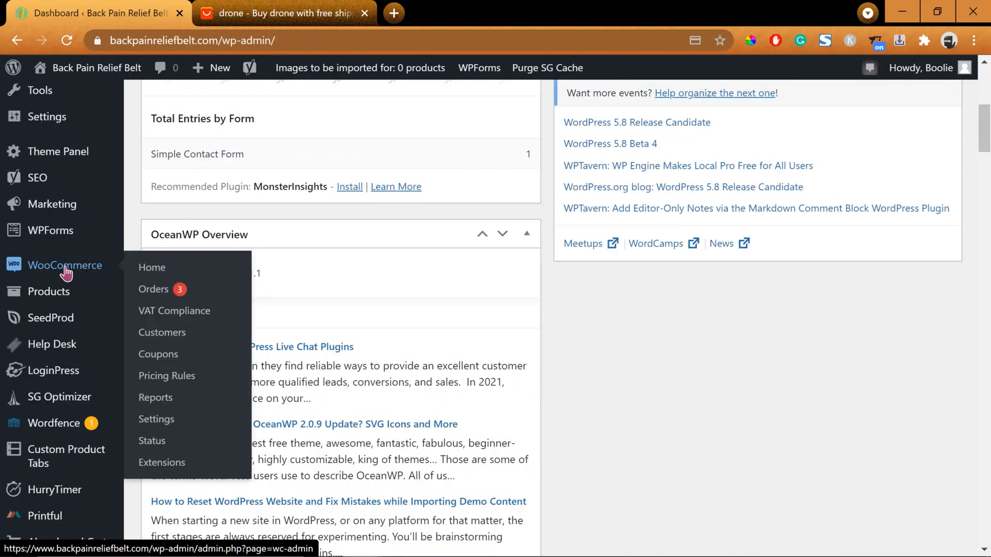
pyautogui.click(161, 292)
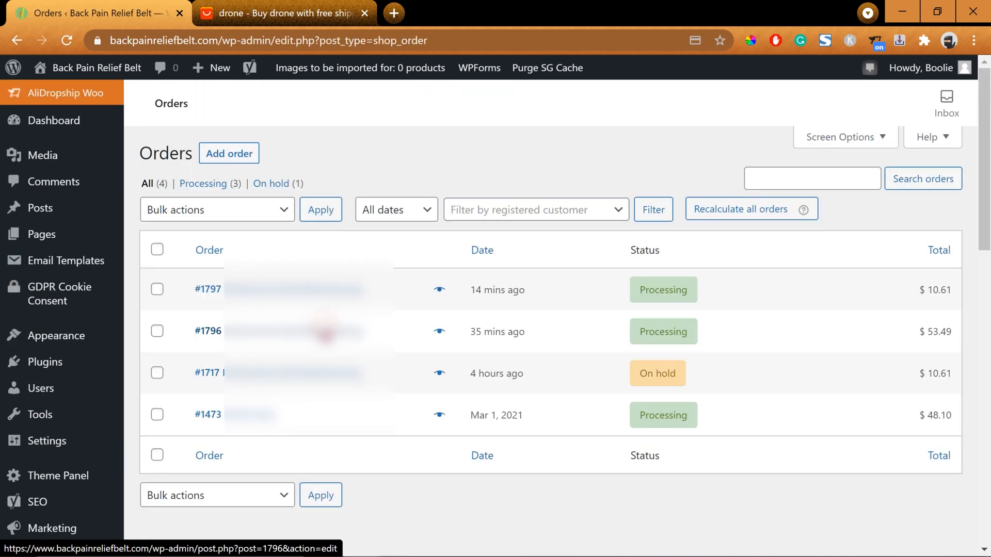
pyautogui.click(325, 331)
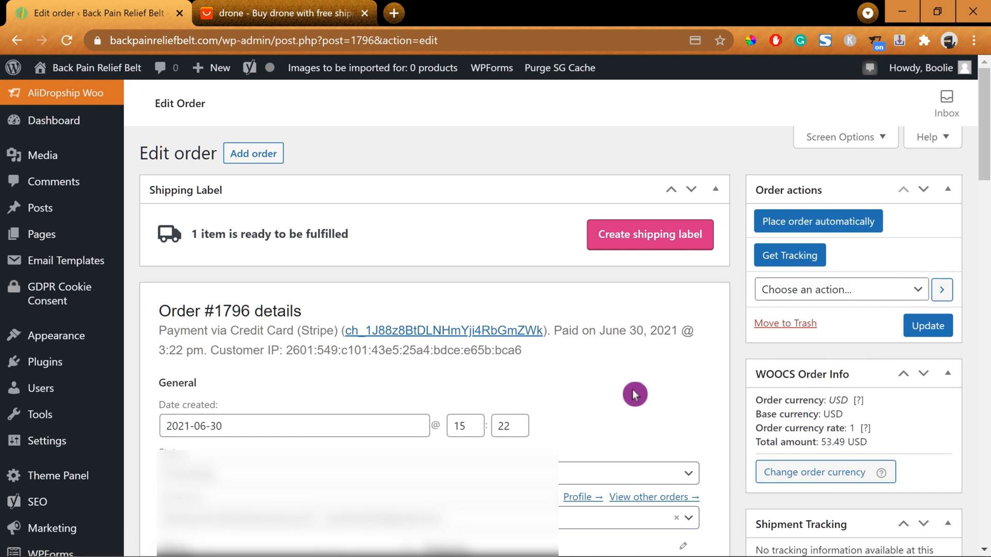
# Review the drone order's totals and start placing it automatically on AliExpress
pyautogui.scroll(-10, 635, 395)
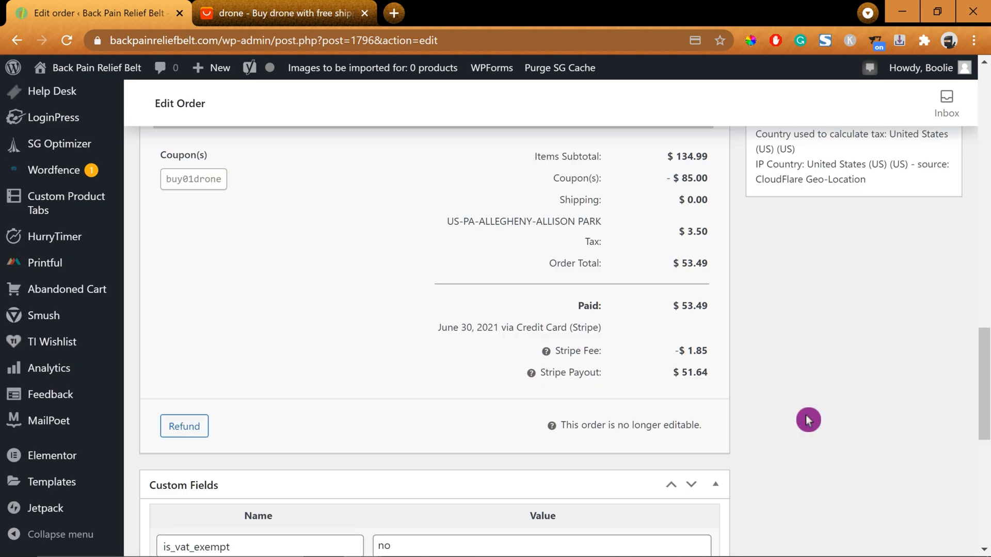
pyautogui.scroll(15, 808, 419)
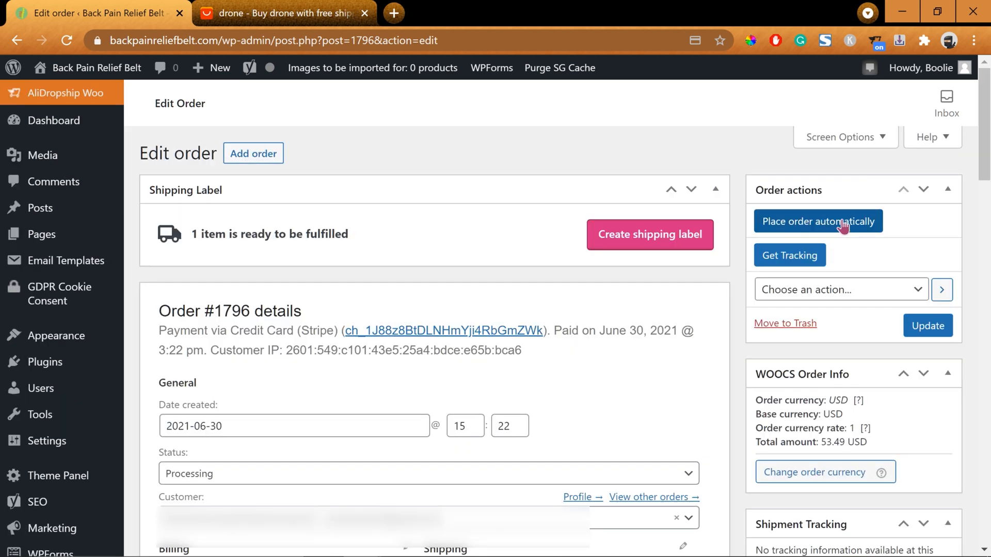
pyautogui.click(842, 223)
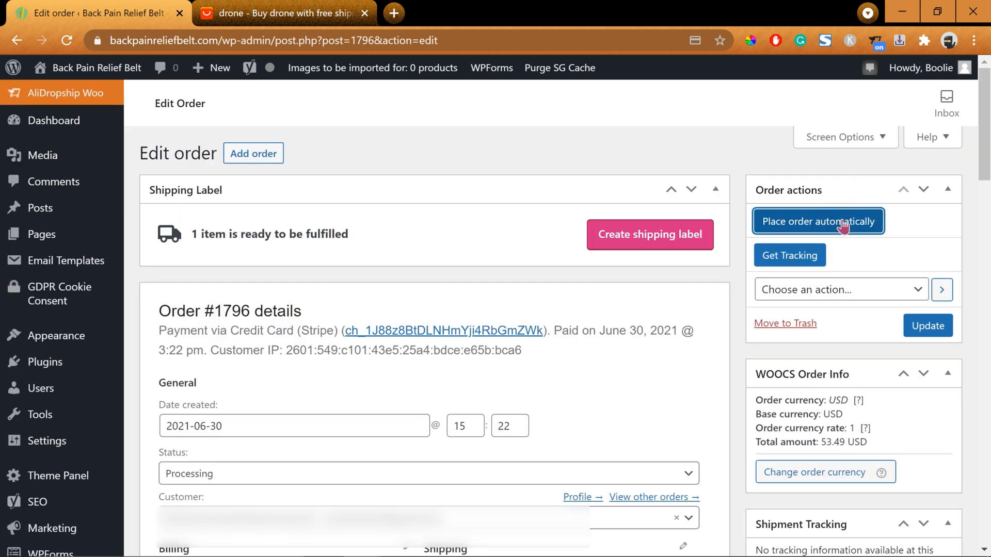
pyautogui.click(842, 223)
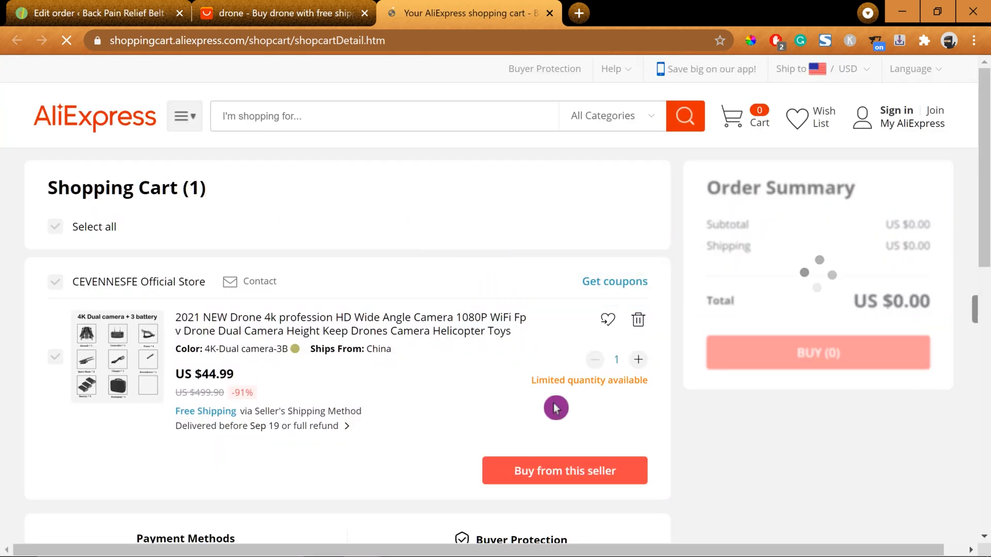
# Buy the cart's drone from its seller and sign in to AliExpress with the account password
pyautogui.click(633, 467)
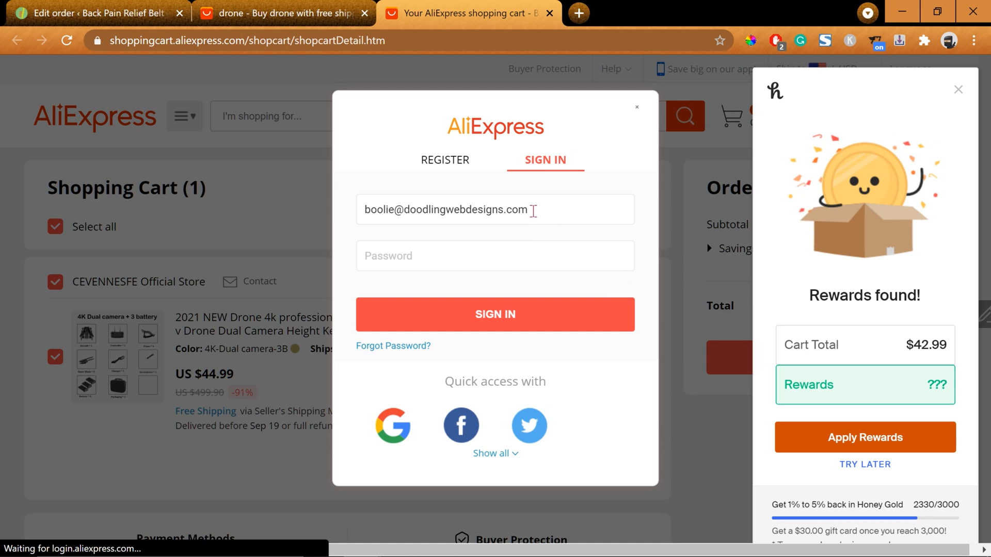
pyautogui.click(405, 255)
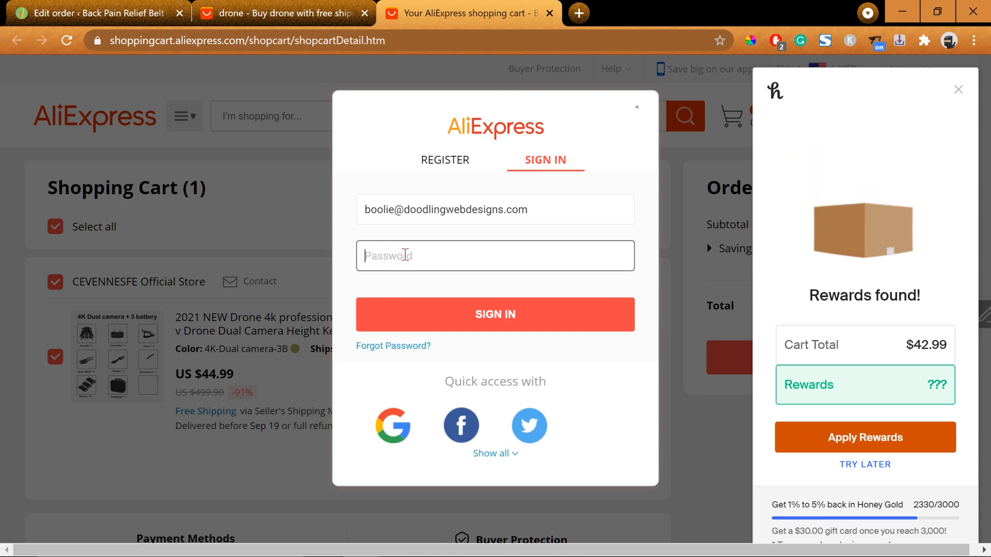
pyautogui.write('•••••••')
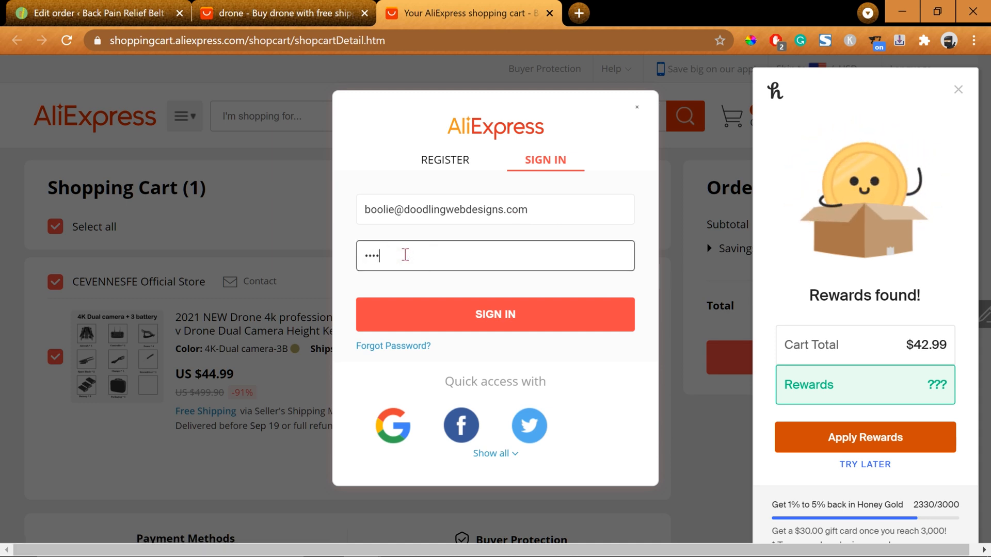
pyautogui.write('•••••••')
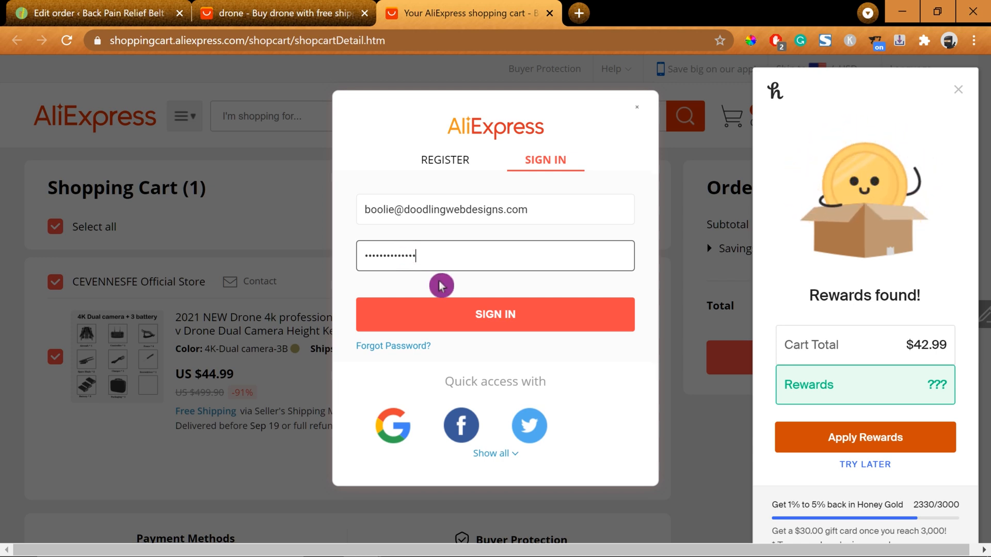
pyautogui.click(484, 316)
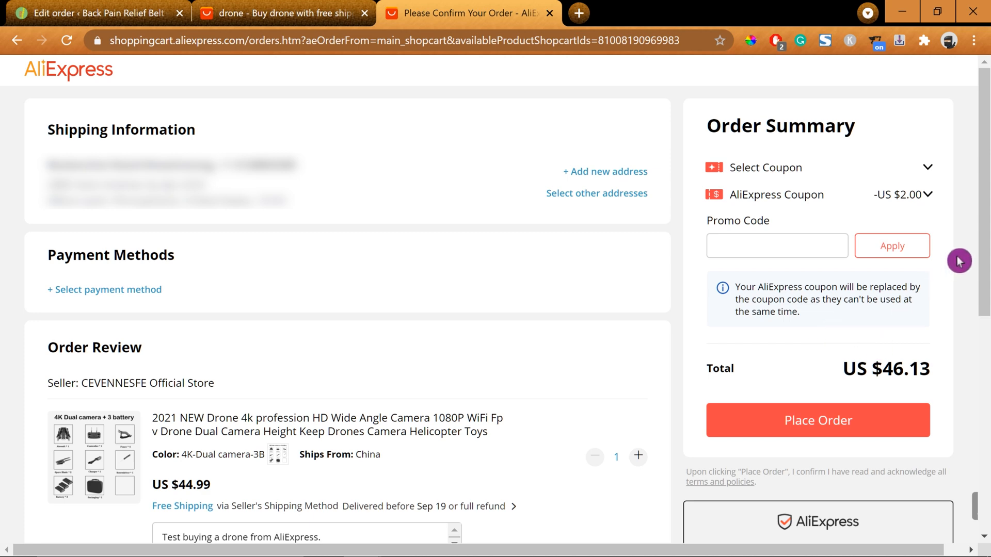
# Review the drone's order details and read through the dropshipping note to the seller
pyautogui.scroll(-5, 959, 261)
pyautogui.scroll(-1, 457, 273)
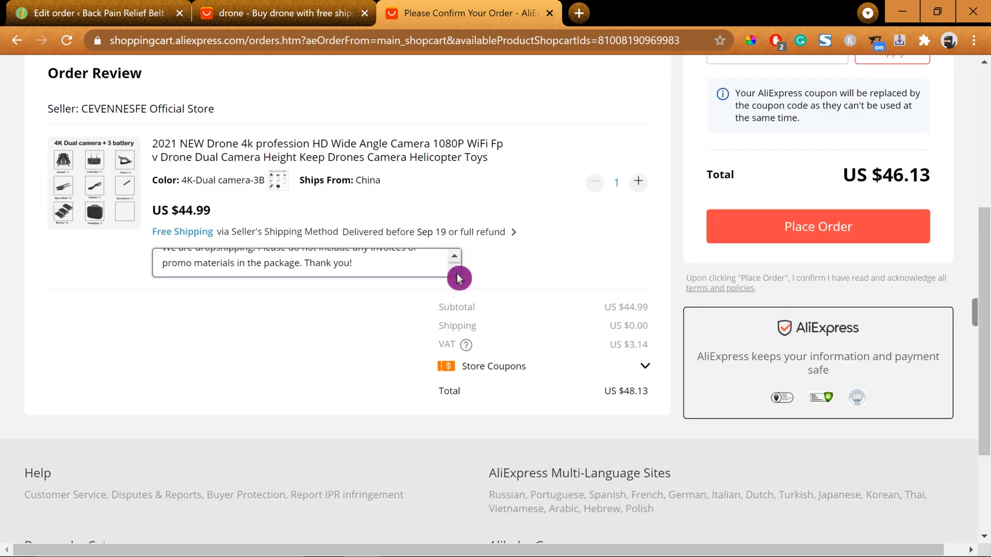
pyautogui.scroll(1, 456, 263)
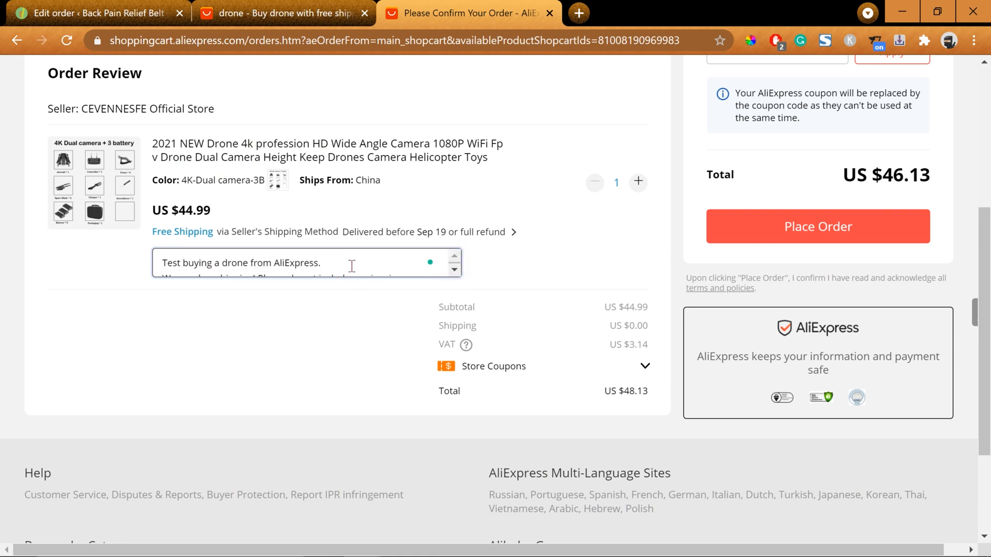
pyautogui.scroll(-1, 457, 273)
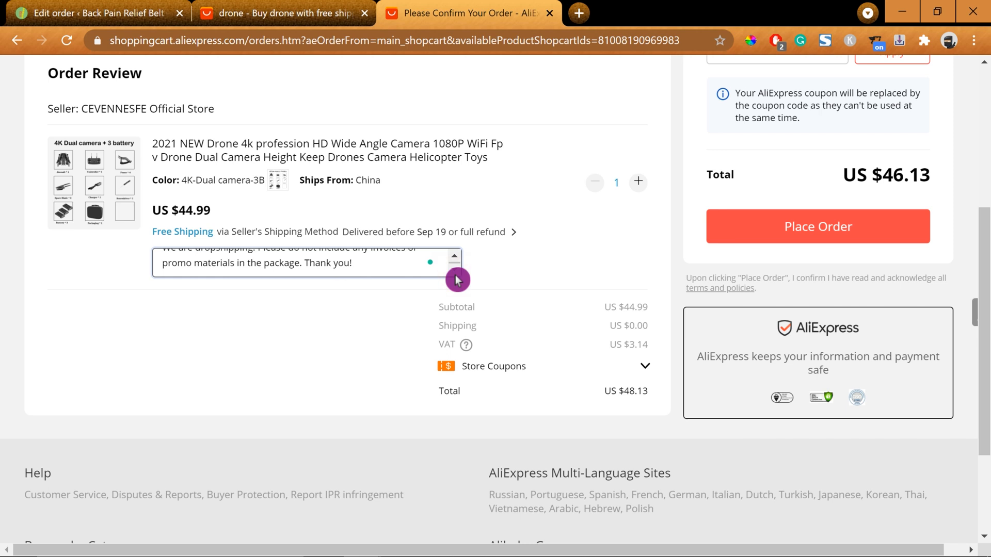
pyautogui.scroll(1, 460, 261)
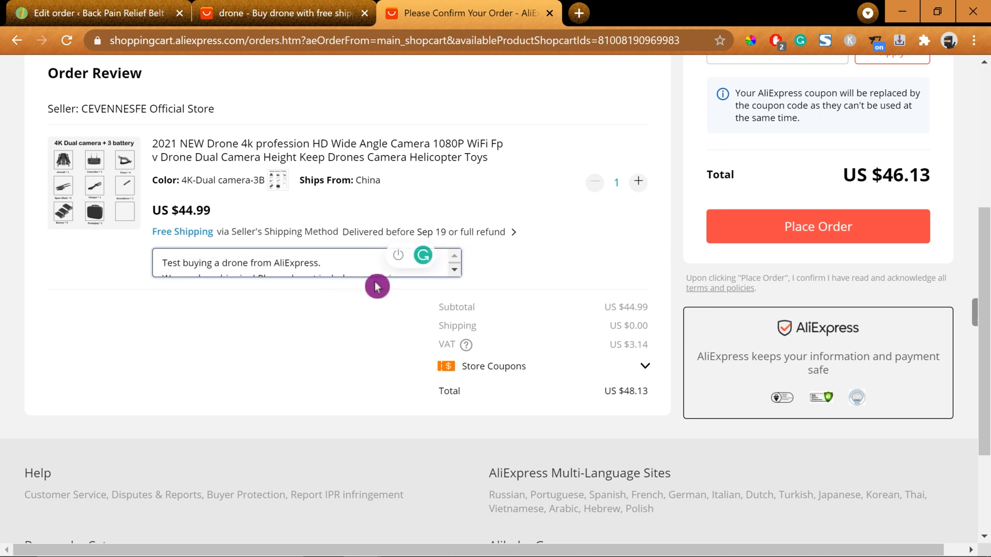
pyautogui.scroll(-1, 471, 266)
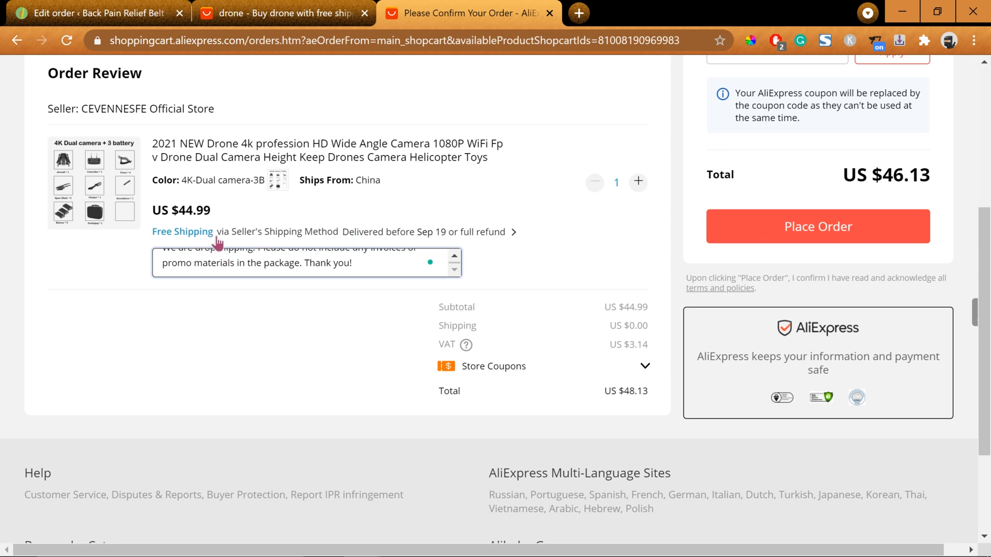
# Change the drone's delivery method to AliExpress Standard Shipping at US $6.80
pyautogui.click(513, 233)
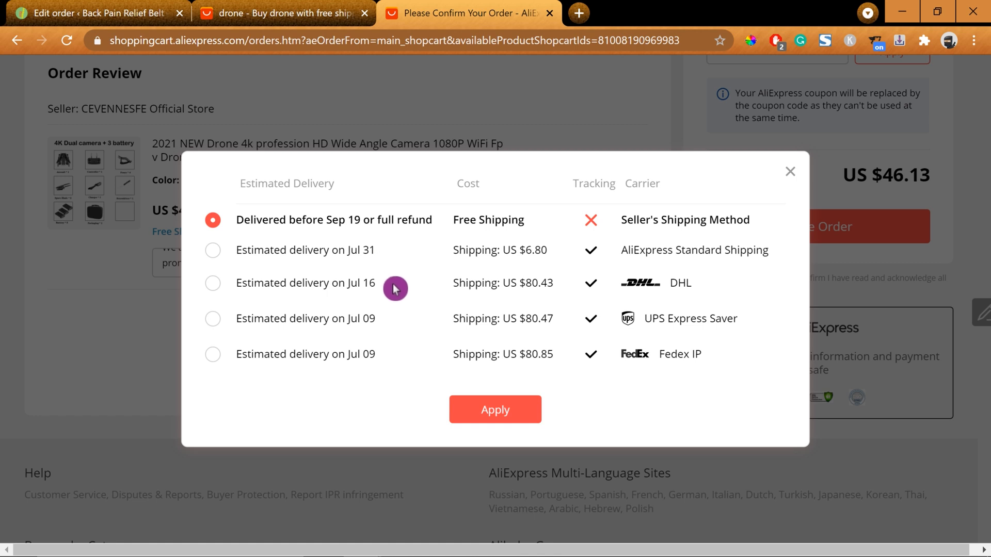
pyautogui.click(213, 250)
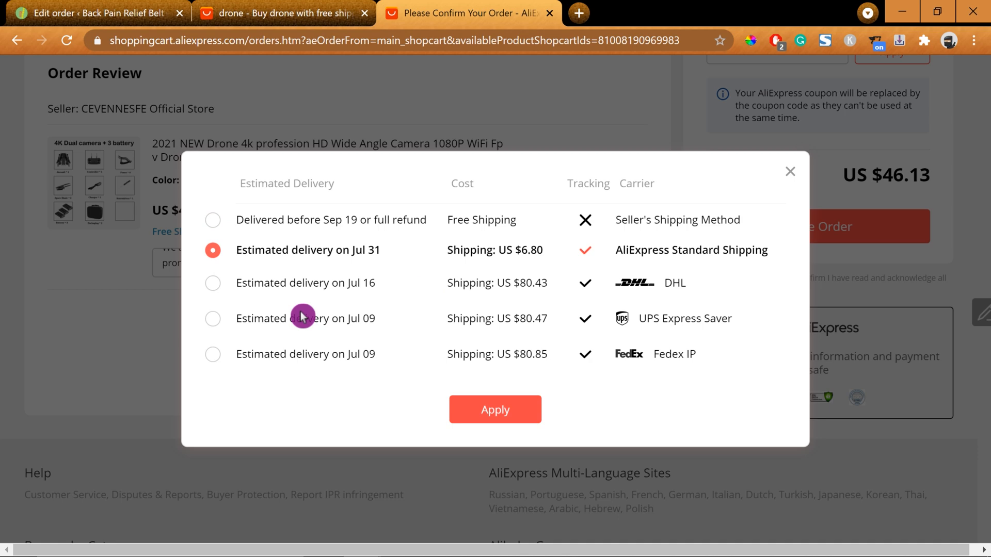
pyautogui.click(500, 410)
# Add a Visa card as the payment method with its card number, expiry date and CVV, saving it and using the shipping address for billing
pyautogui.scroll(3, 315, 422)
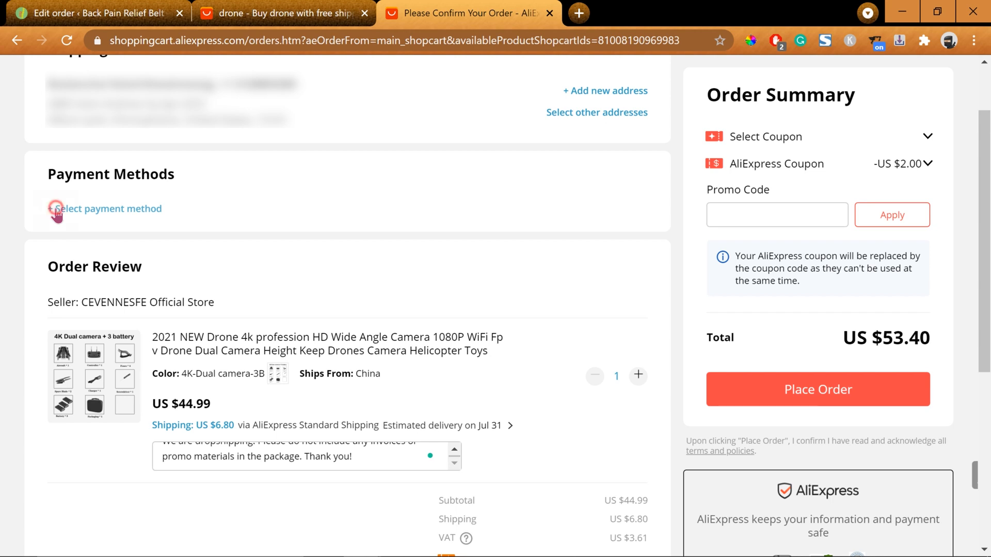
pyautogui.click(56, 209)
pyautogui.click(254, 306)
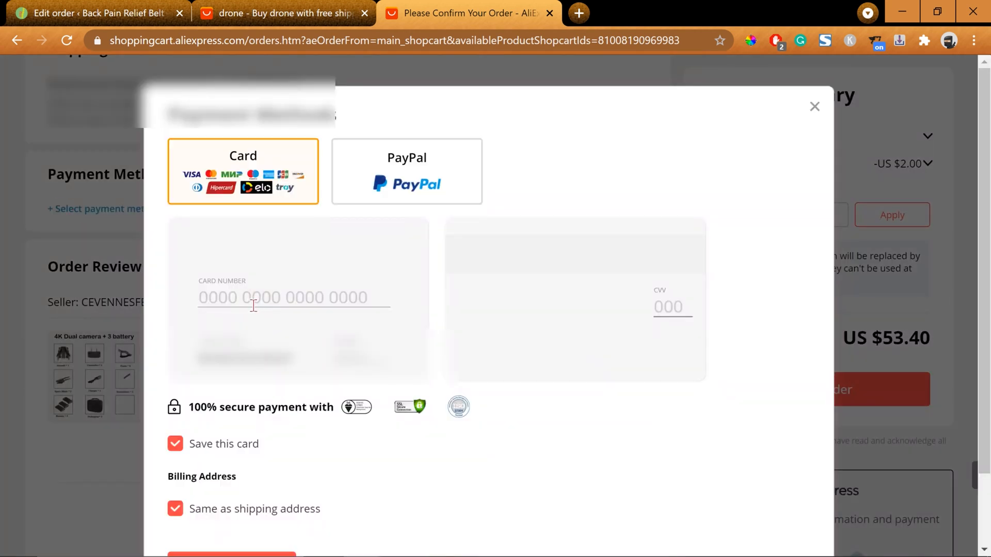
pyautogui.click(246, 296)
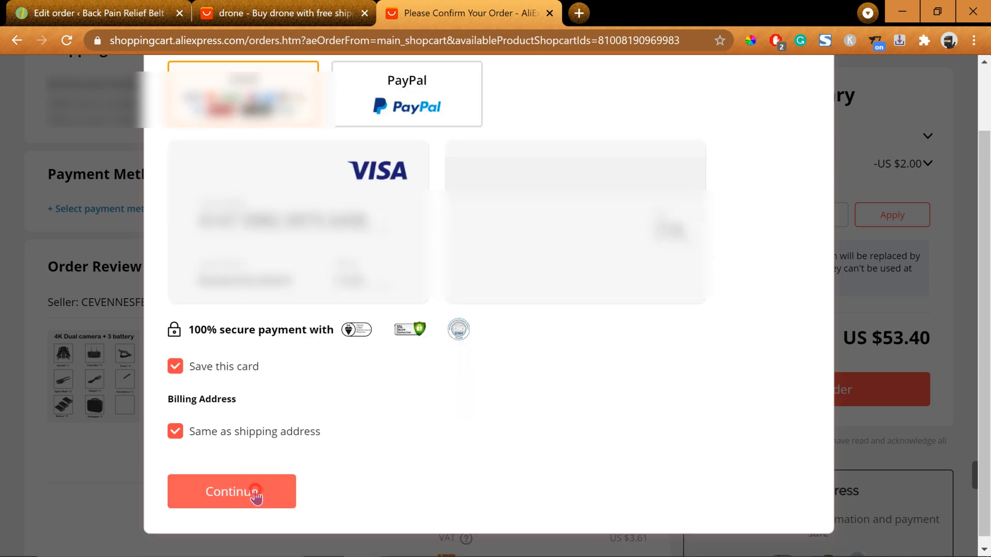
pyautogui.click(256, 492)
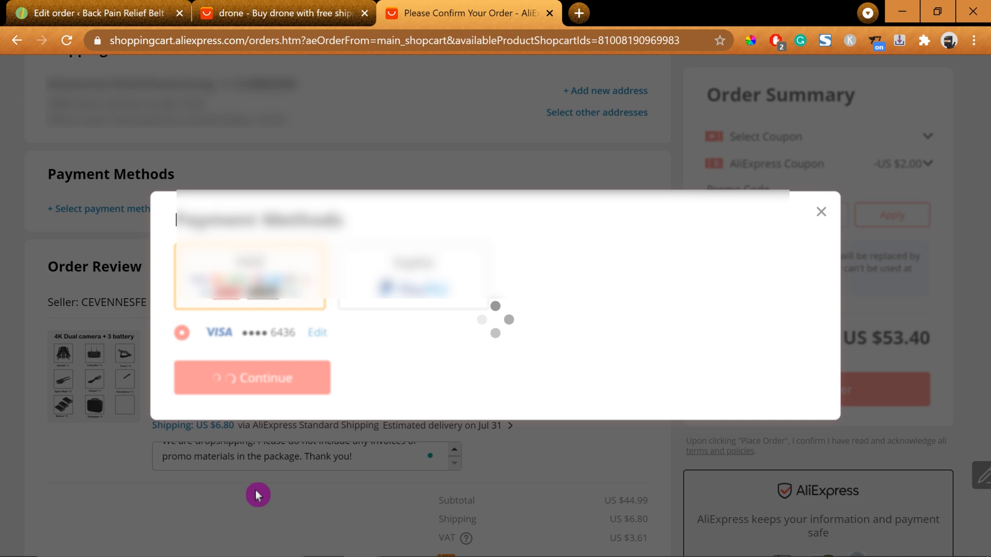